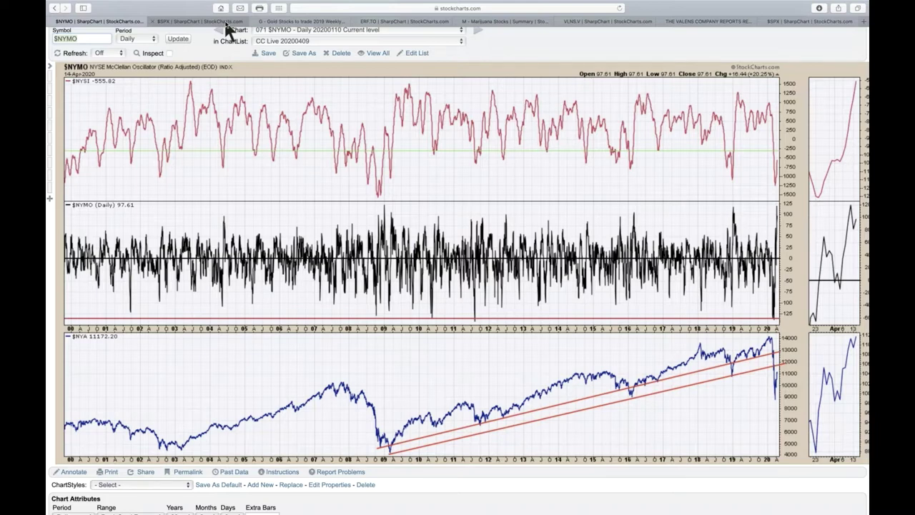
Examine the hourly $SPX chart together with its $VIX, PPO, $COMPQ and IWM panels
click(200, 21)
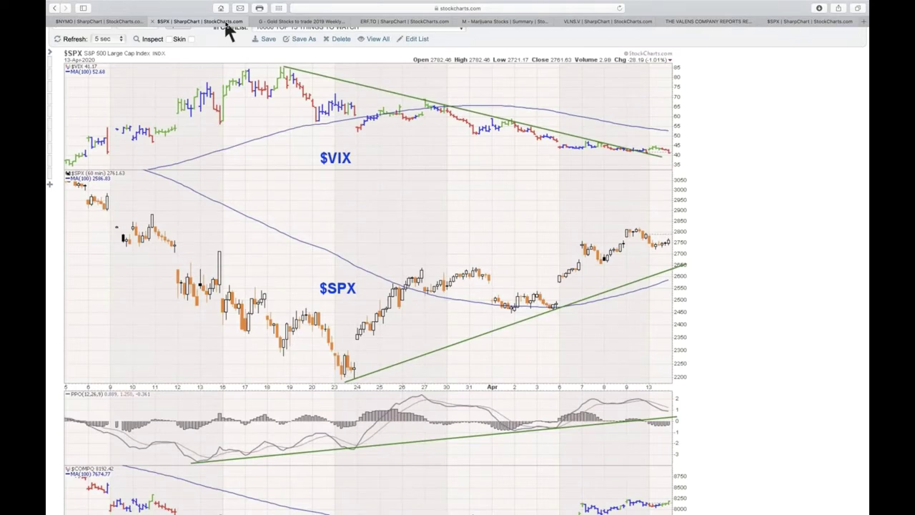
scroll(389, 220, down, 5)
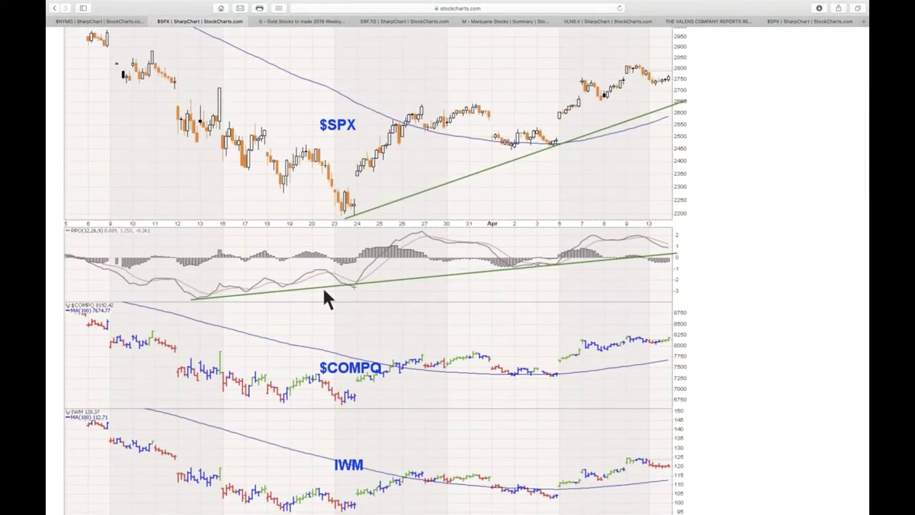
scroll(670, 255, up, 2)
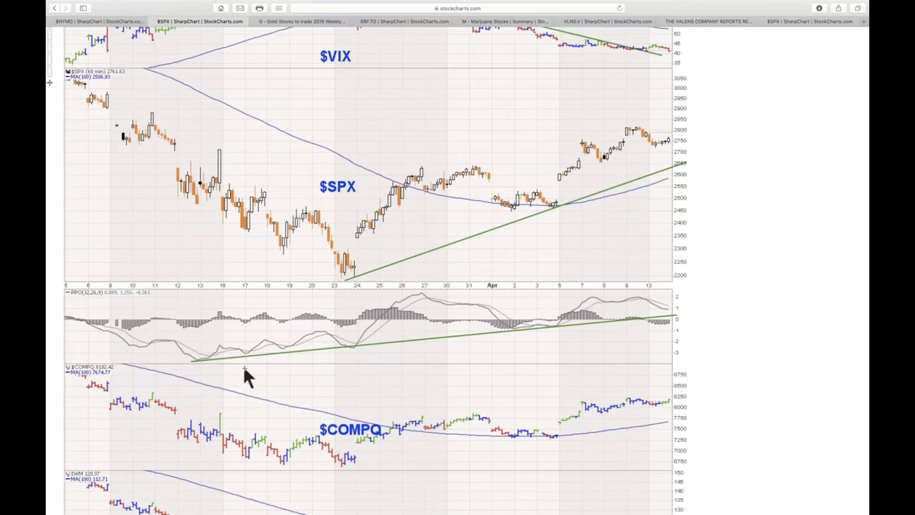
scroll(242, 364, up, 5)
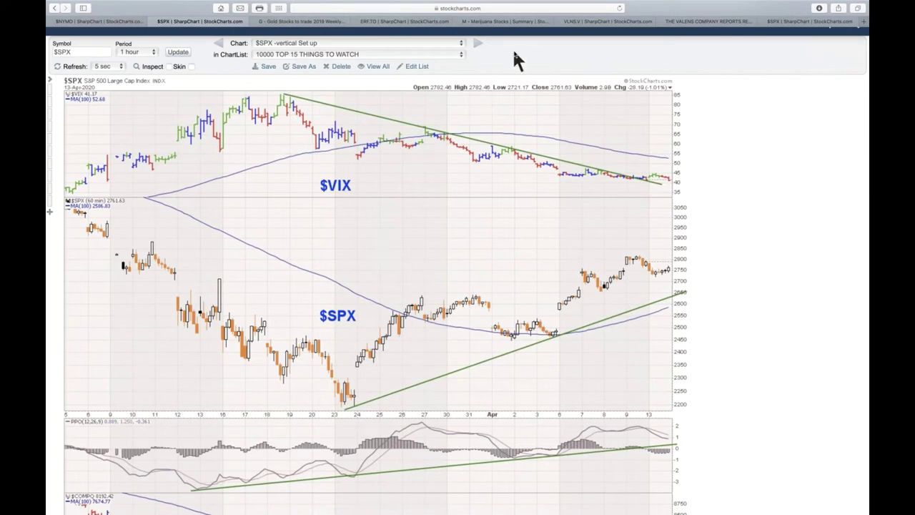
Bring up the 6010 - G - Gold Stocks to trade 2019 Weekly list and set its period to One Week
click(328, 22)
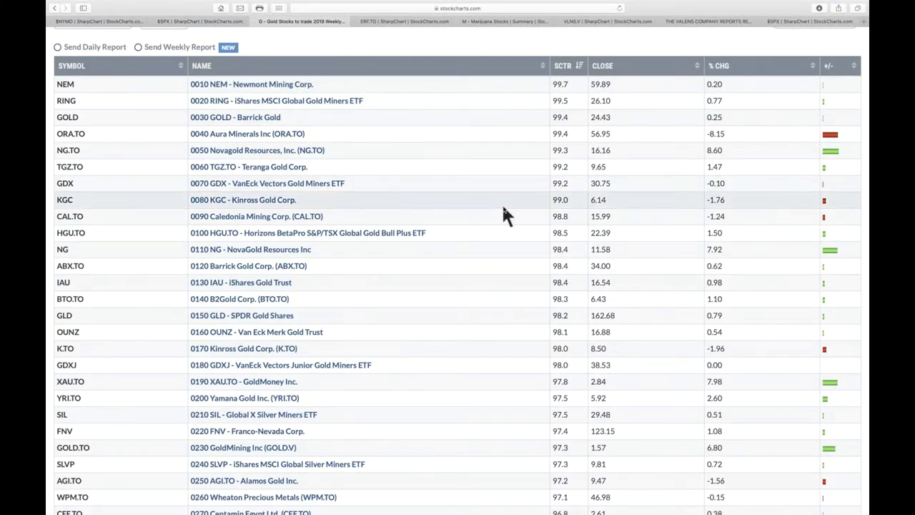
scroll(504, 212, up, 3)
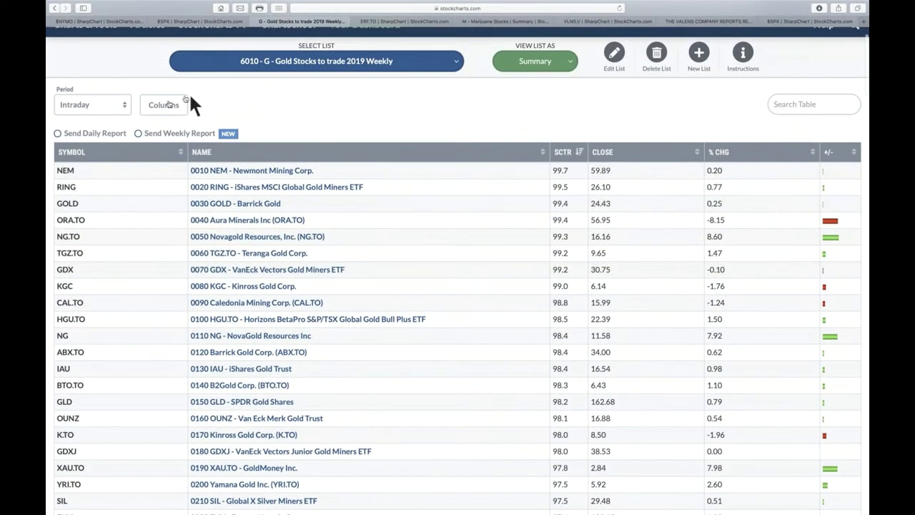
click(123, 105)
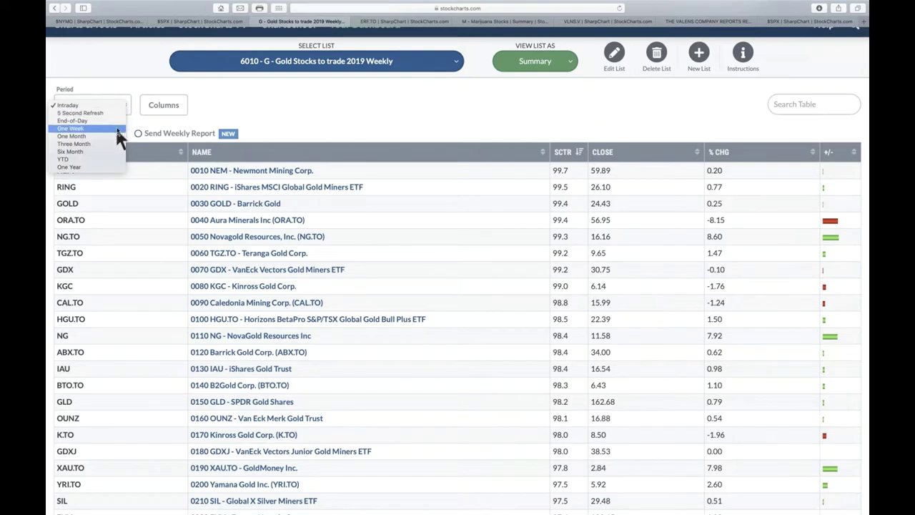
click(116, 128)
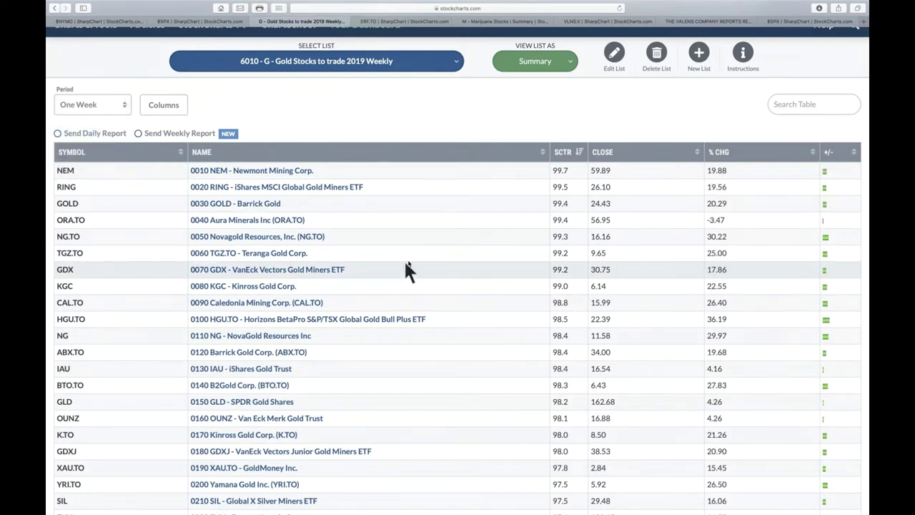
Sort the gold stocks by % change, re-sort them by SCTR, and review the one-week changes of the highest-ranked names
click(812, 153)
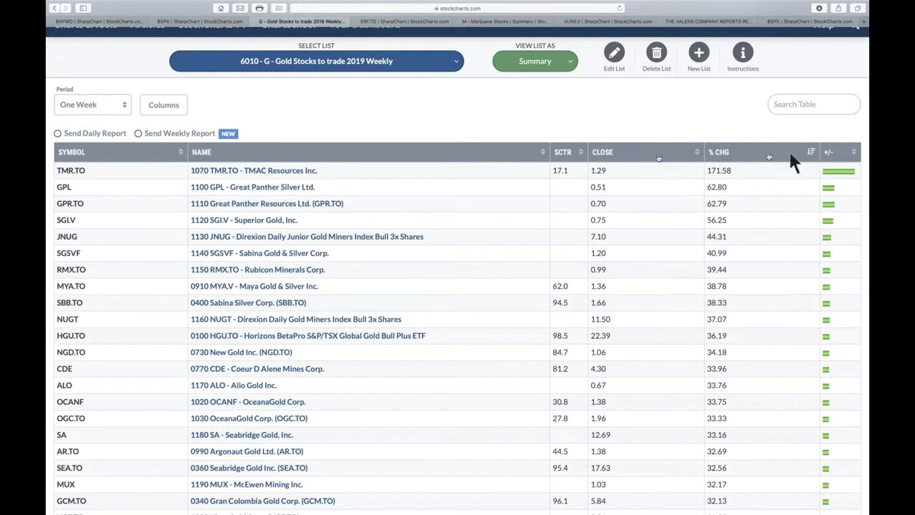
click(578, 156)
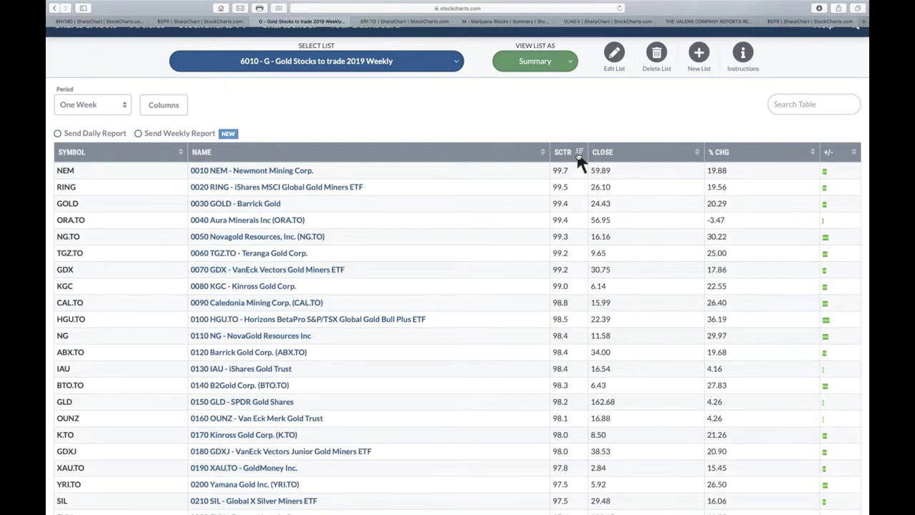
scroll(580, 162, down, 2)
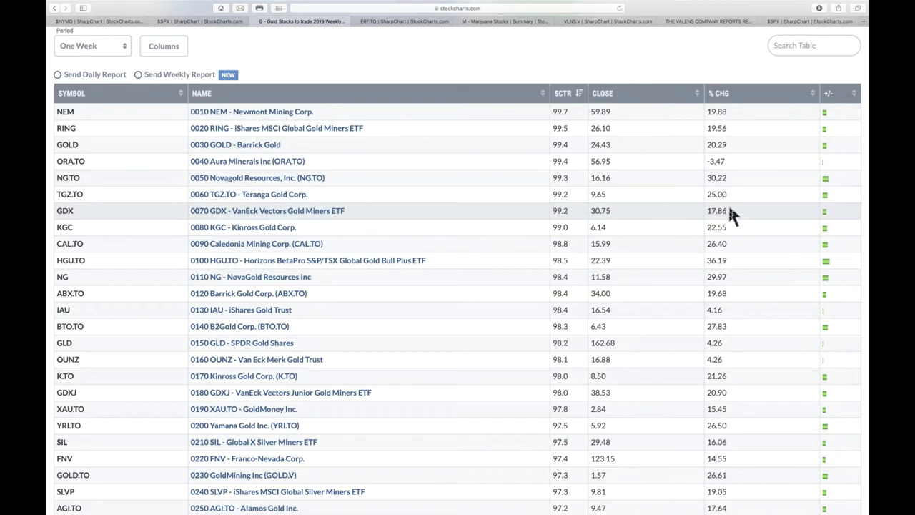
scroll(729, 256, down, 2)
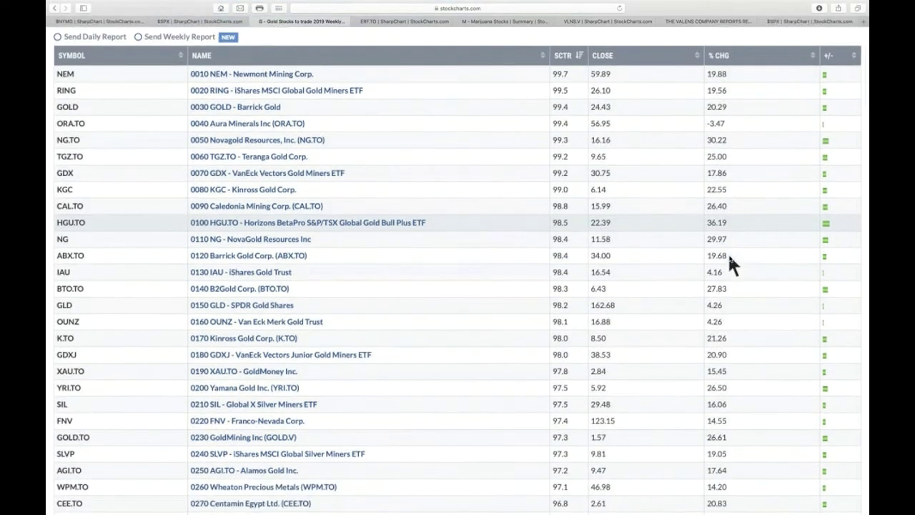
scroll(730, 261, down, 1)
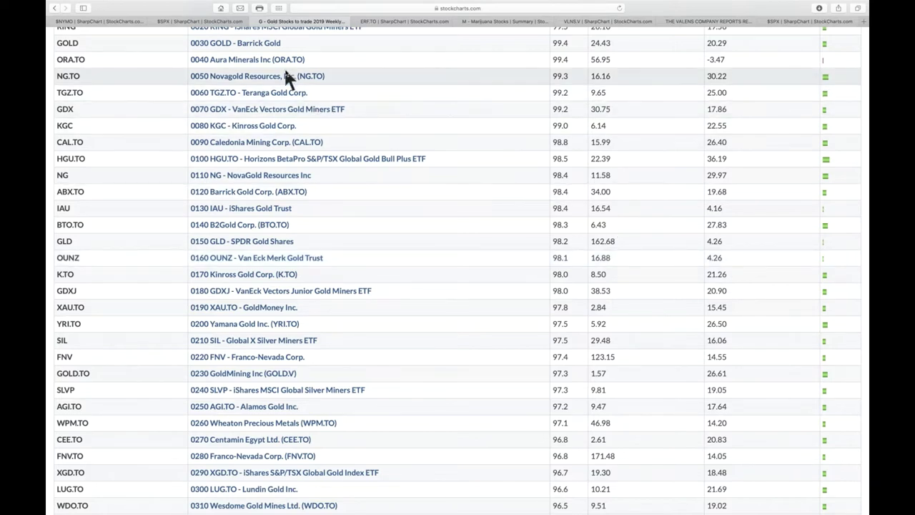
scroll(286, 77, up, 2)
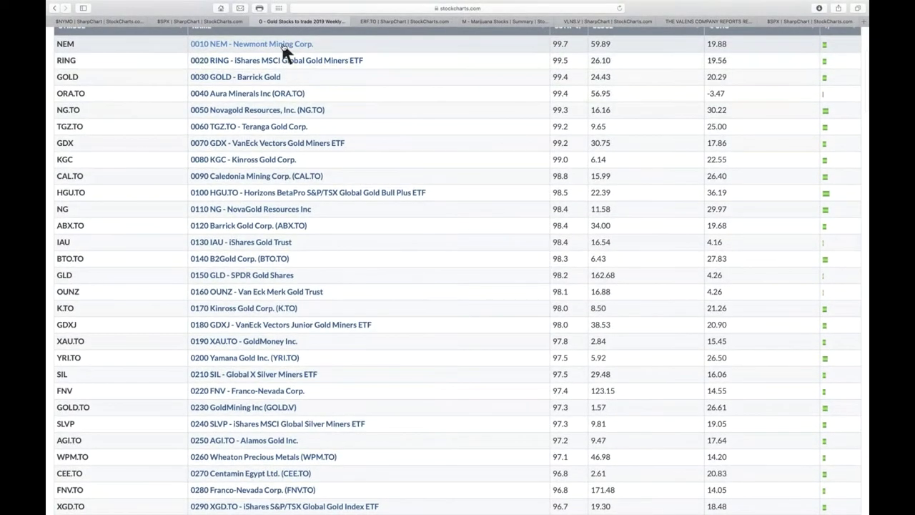
Open the 0010 NEM - Newmont Mining Corp. chart from the gold list and examine its price action and indicators
click(283, 47)
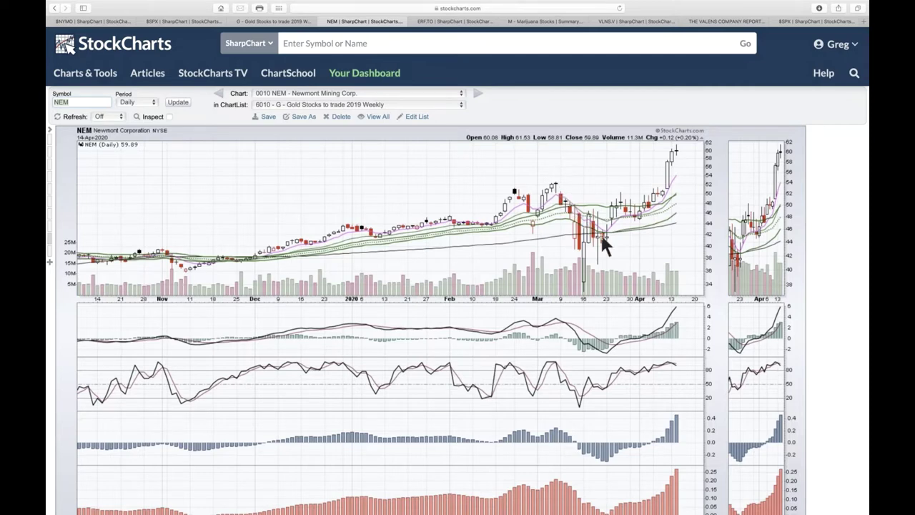
scroll(601, 237, down, 3)
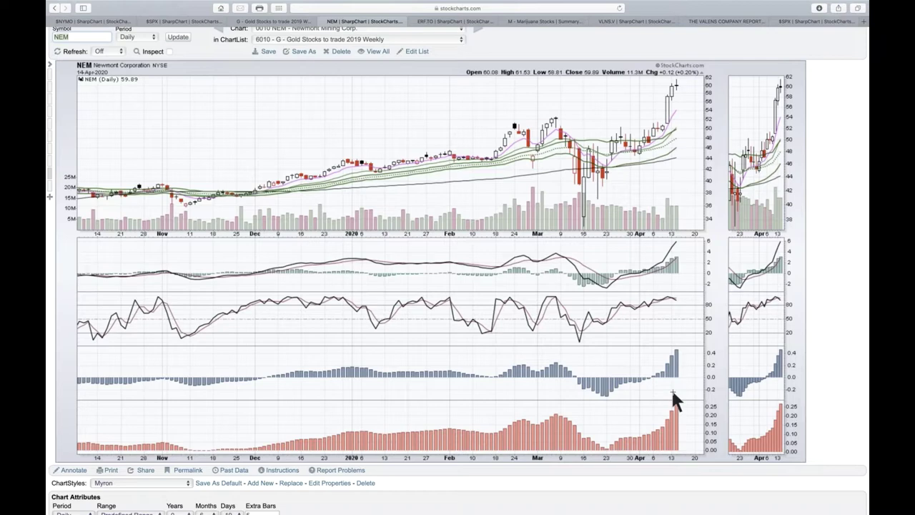
scroll(670, 387, up, 2)
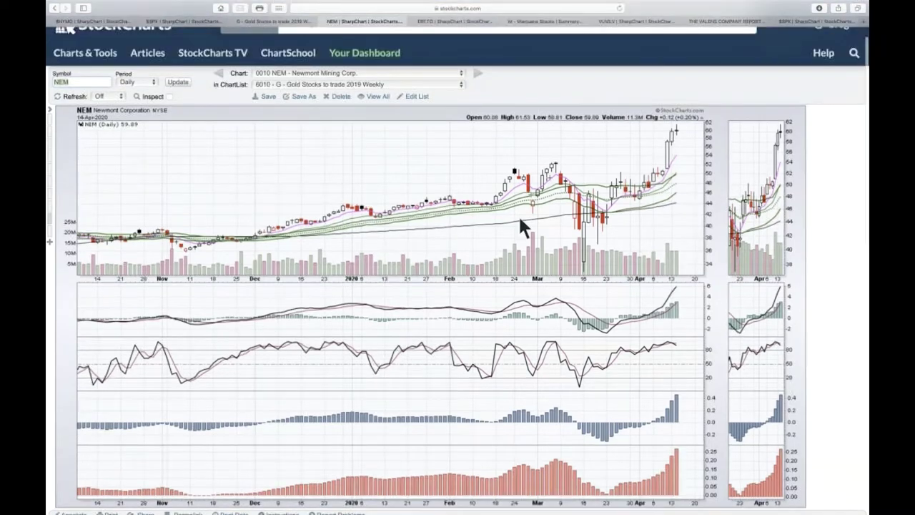
Switch to the saved chart 0150 GLD - SPDR Gold Shares and examine its daily price action
click(461, 75)
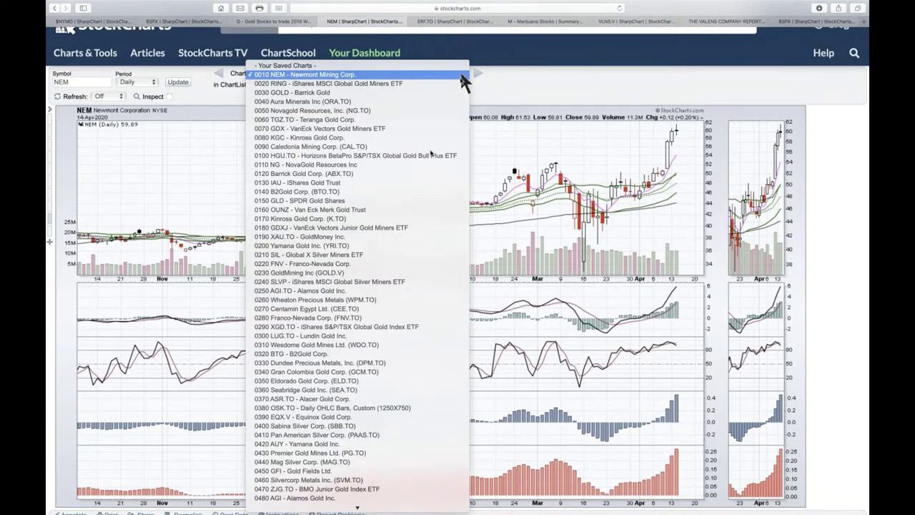
click(422, 201)
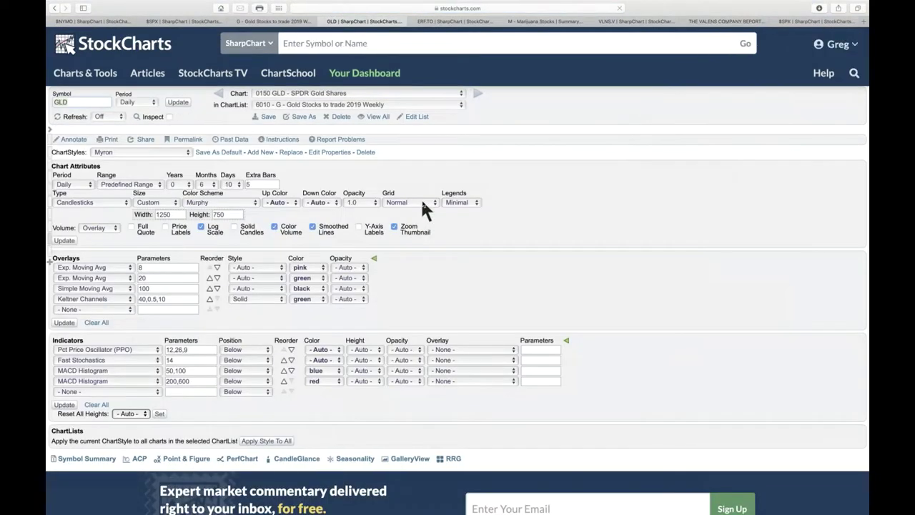
scroll(422, 202, down, 2)
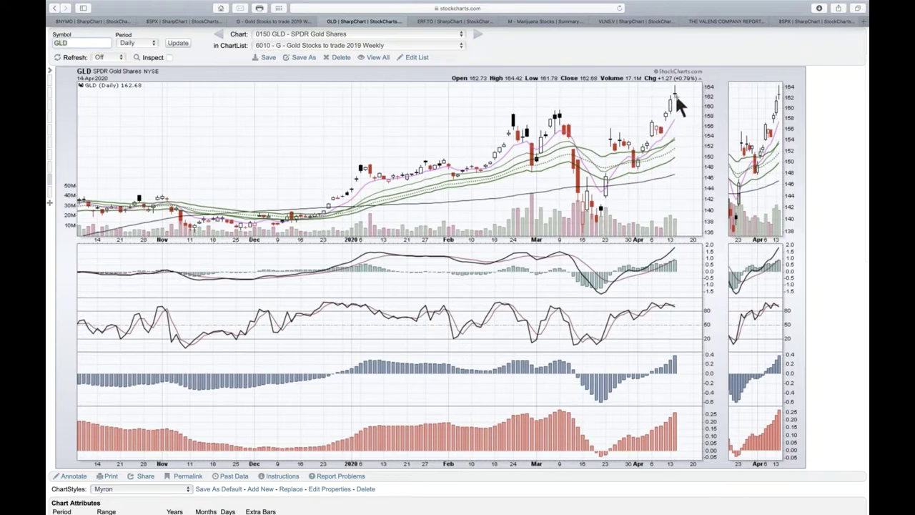
Change the charted symbol to GDX, keeping the daily period and chart style
click(461, 35)
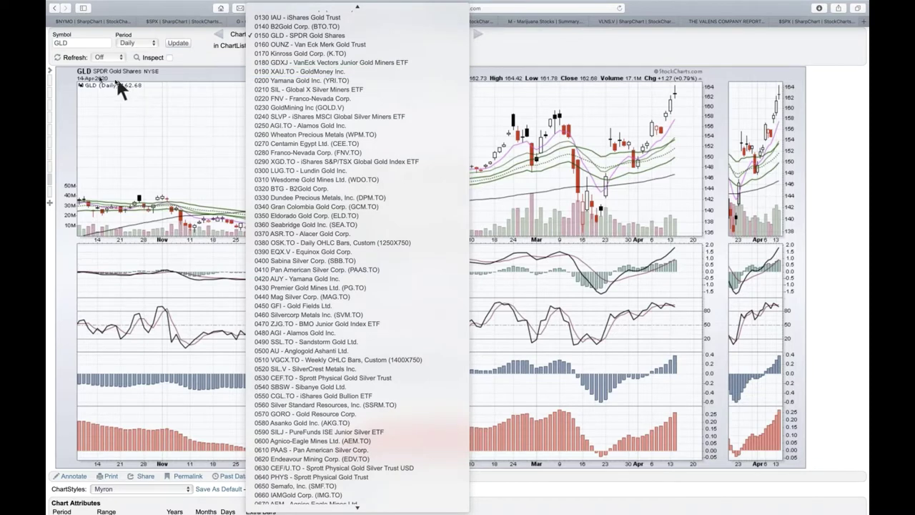
click(85, 42)
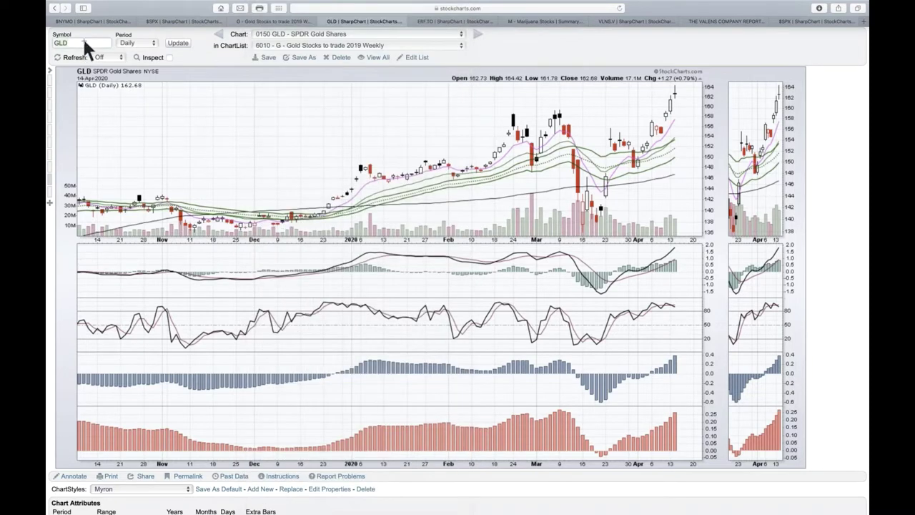
text(GDX)
key(Return)
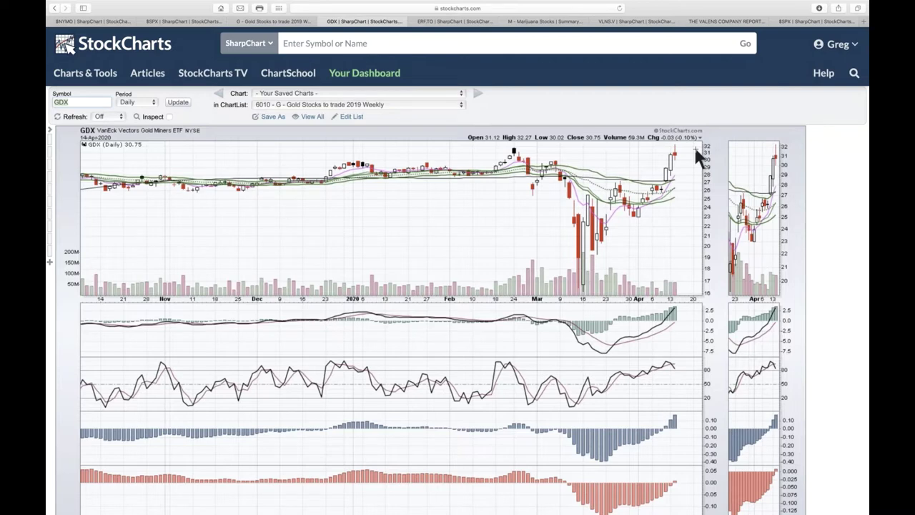
Return to the $SPX chart and switch its ChartList to 00 The Canadian Technician 2019 Part 3
click(461, 105)
click(459, 103)
click(187, 21)
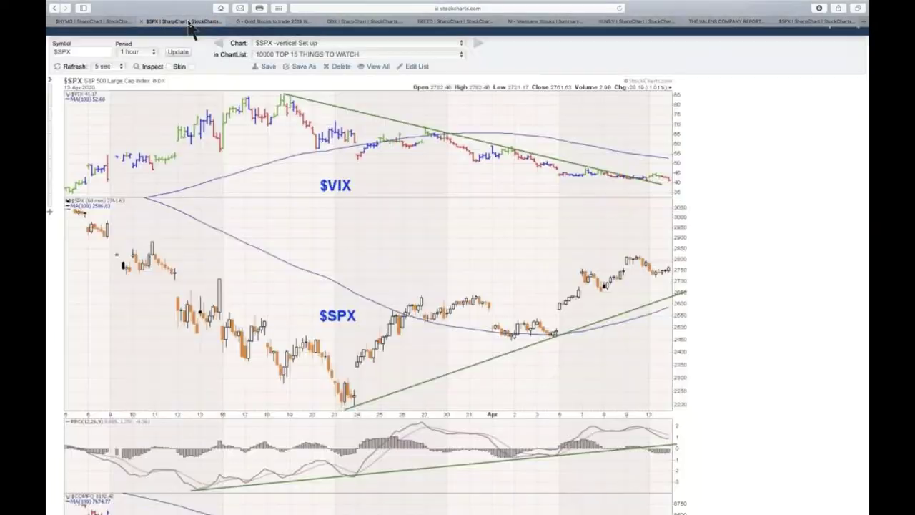
click(461, 57)
scroll(422, 80, up, 5)
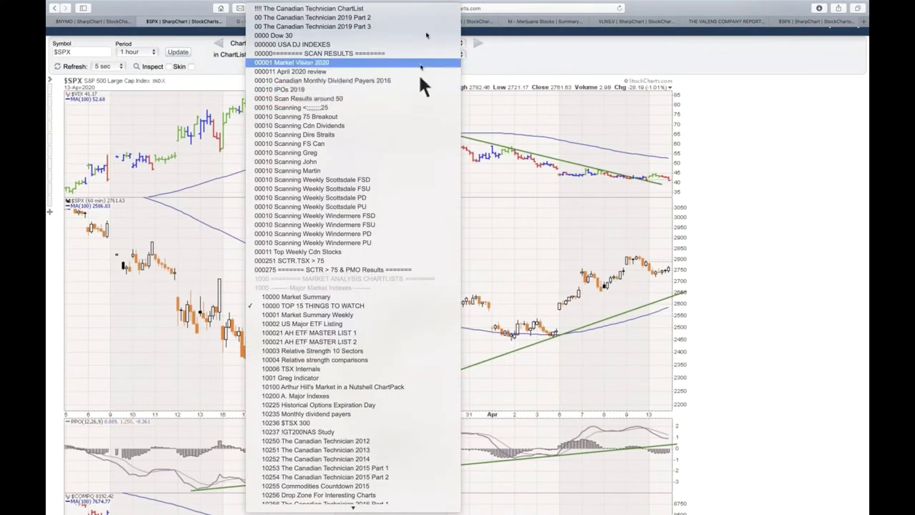
click(427, 10)
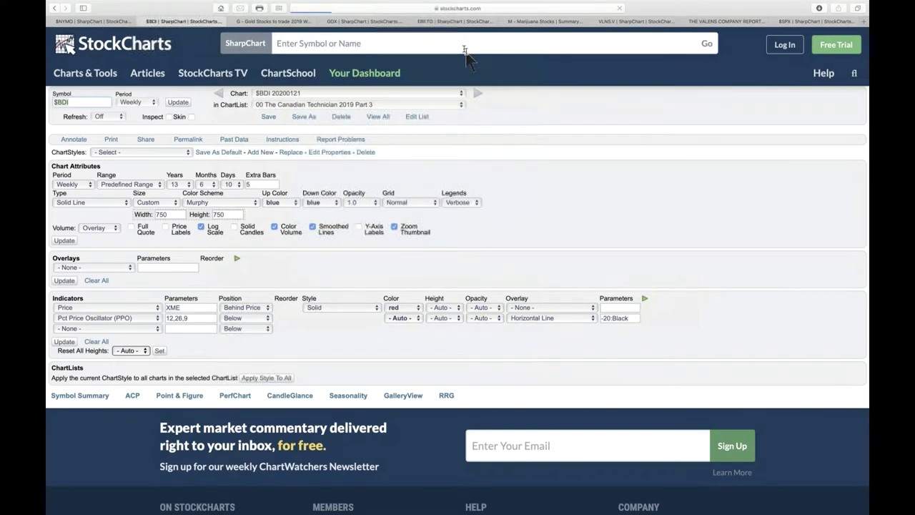
Find and open the saved chart GLD 20200306 in the current ChartList
click(443, 93)
scroll(440, 303, down, 10)
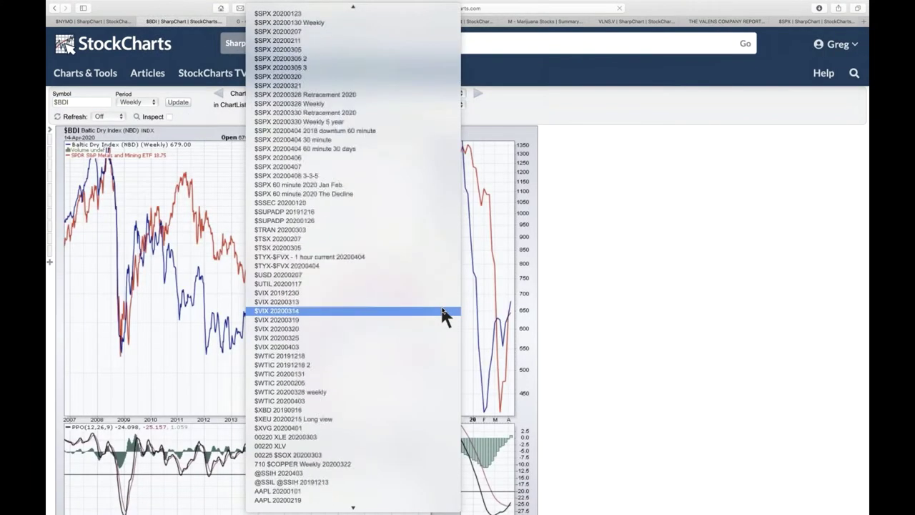
scroll(441, 314, down, 15)
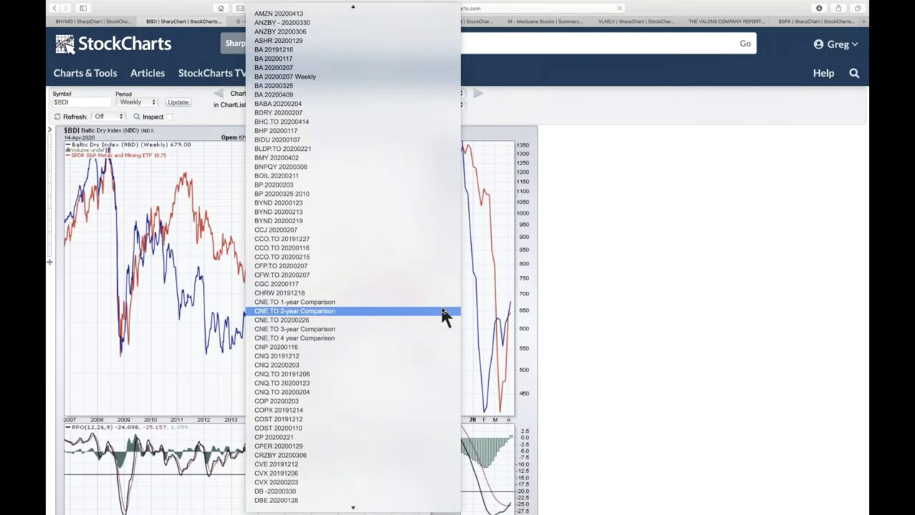
scroll(443, 312, down, 10)
scroll(442, 315, down, 4)
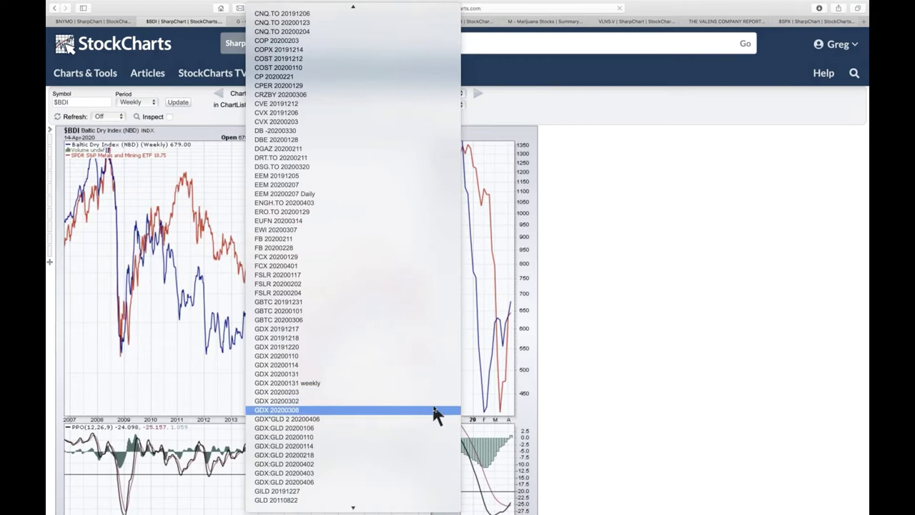
key(Up)
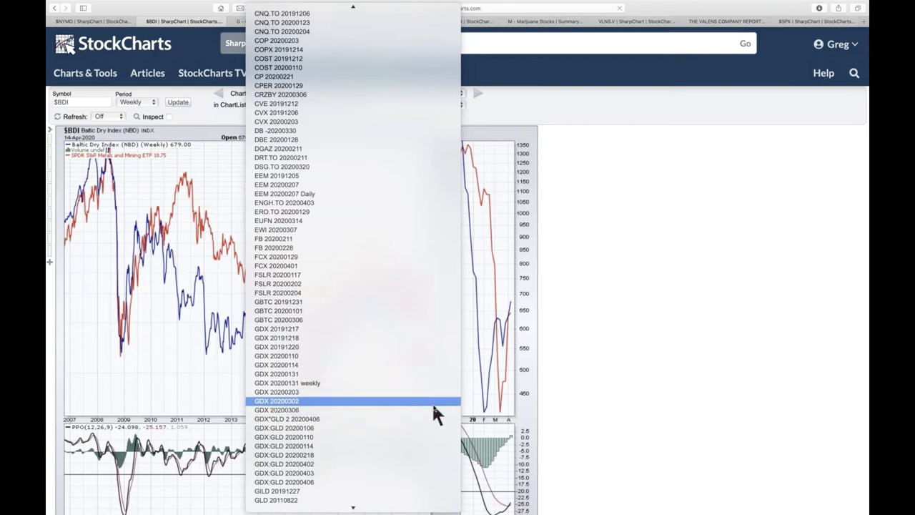
scroll(431, 401, down, 5)
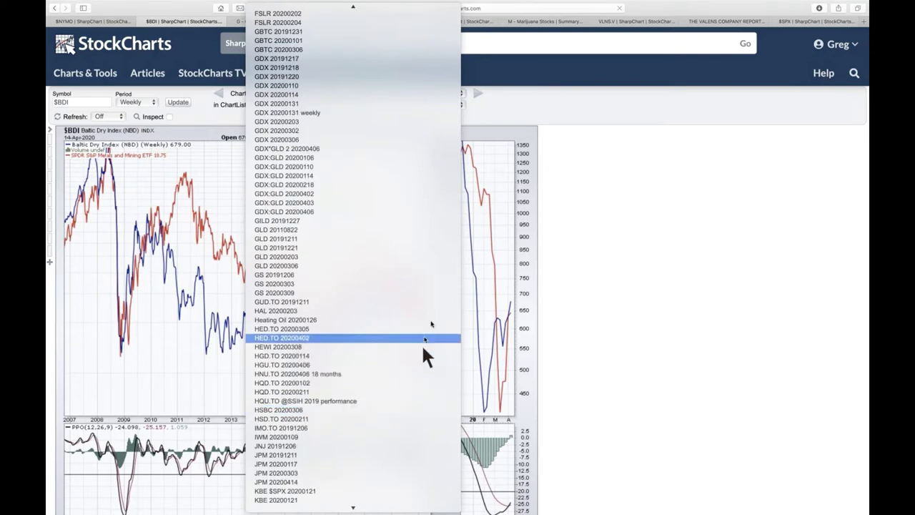
click(434, 269)
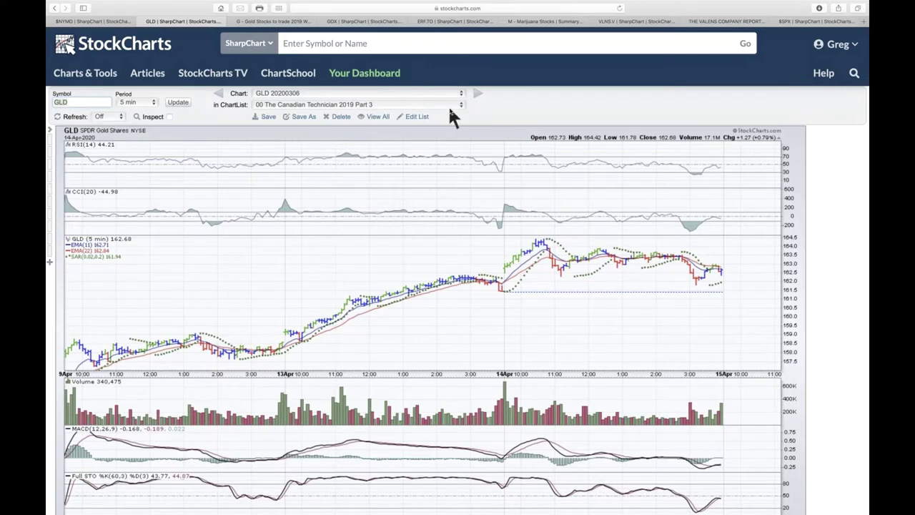
Look up the symbol gld to load a fresh SharpChart in the default chart style
scroll(405, 244, down, 10)
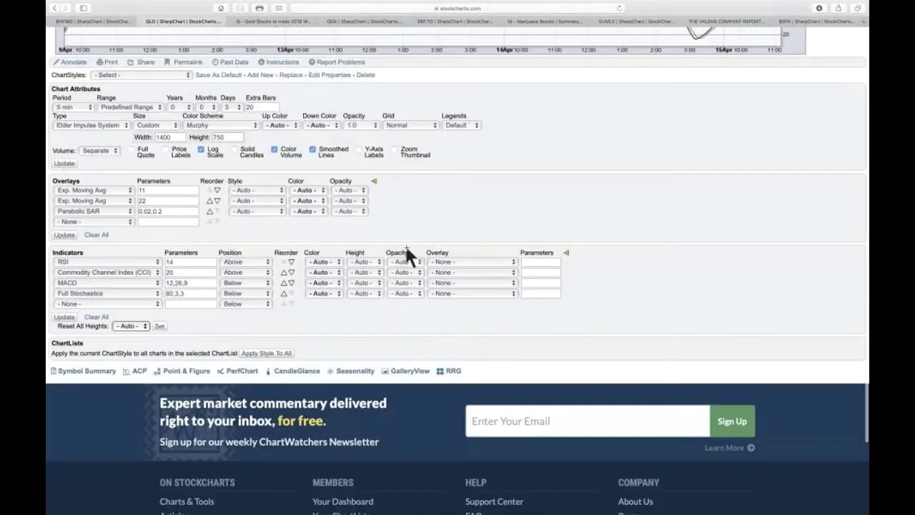
scroll(404, 243, up, 10)
scroll(405, 255, down, 1)
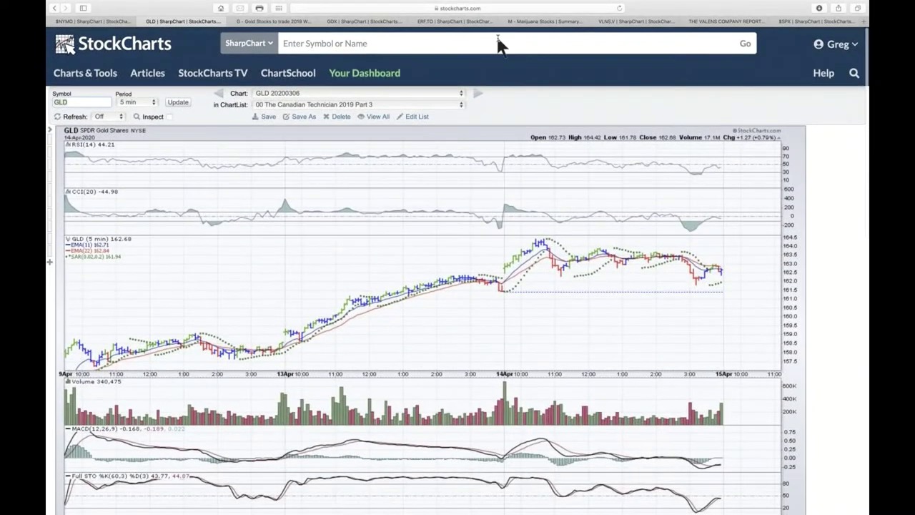
click(429, 54)
text(gld)
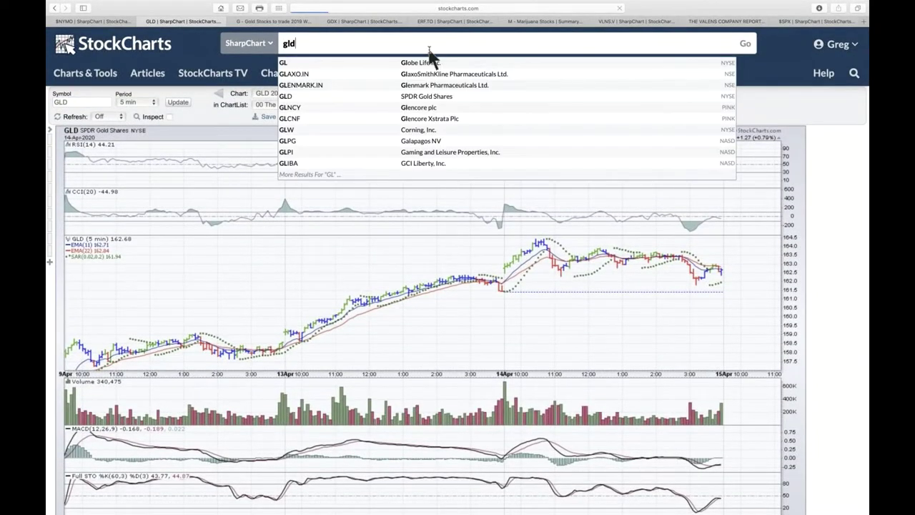
key(Return)
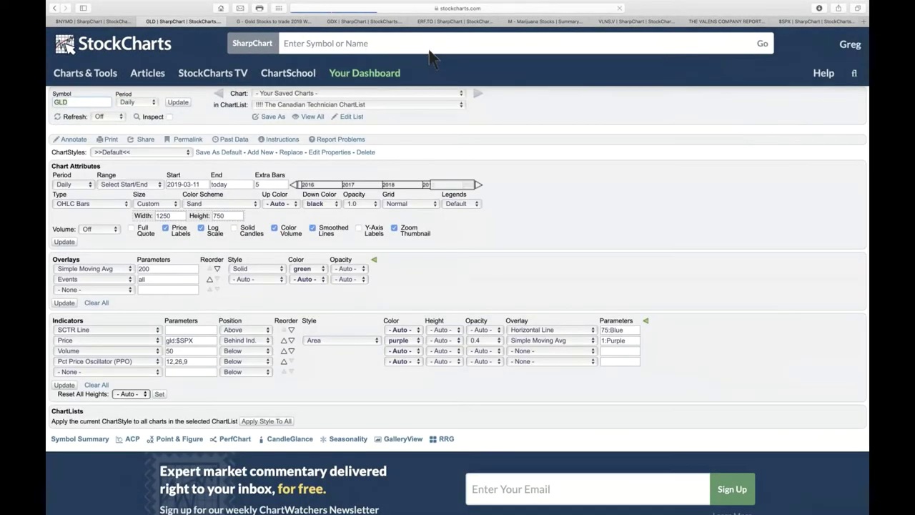
Replace the SCTR Line indicator above the GLD chart with a Price indicator for $SPX
scroll(198, 236, down, 15)
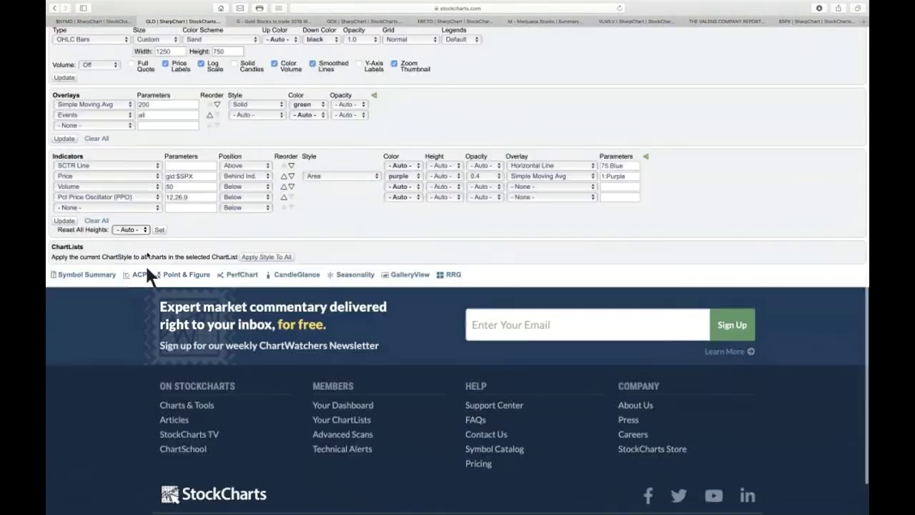
click(157, 165)
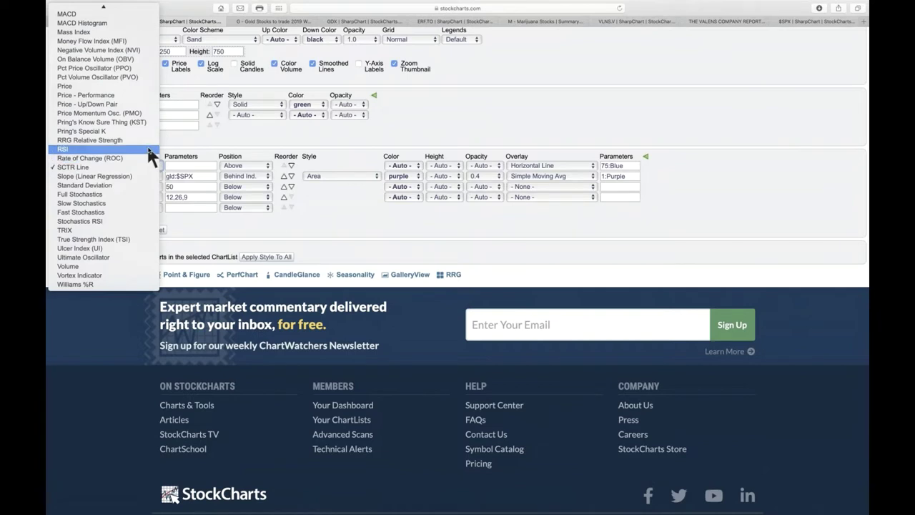
click(143, 86)
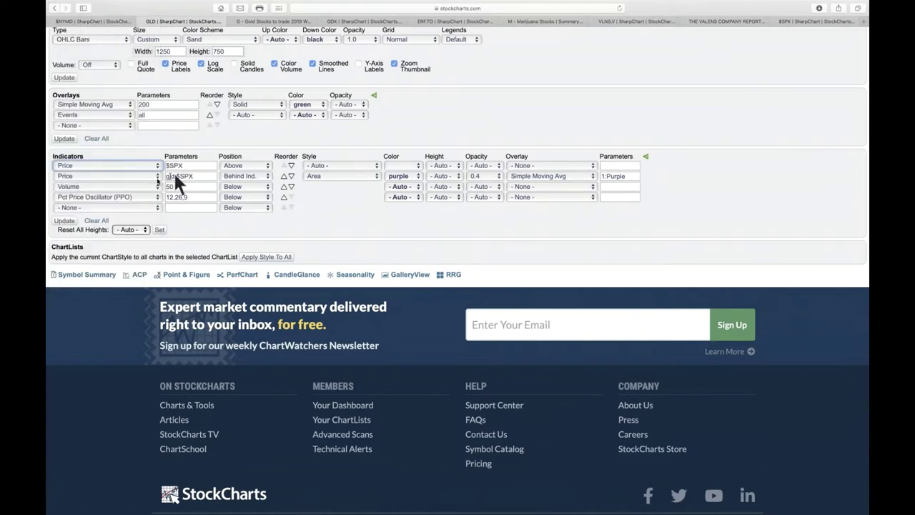
Remove the gld:$SPX Price, Volume and Pct Price Oscillator (PPO) indicators and update the chart
click(154, 174)
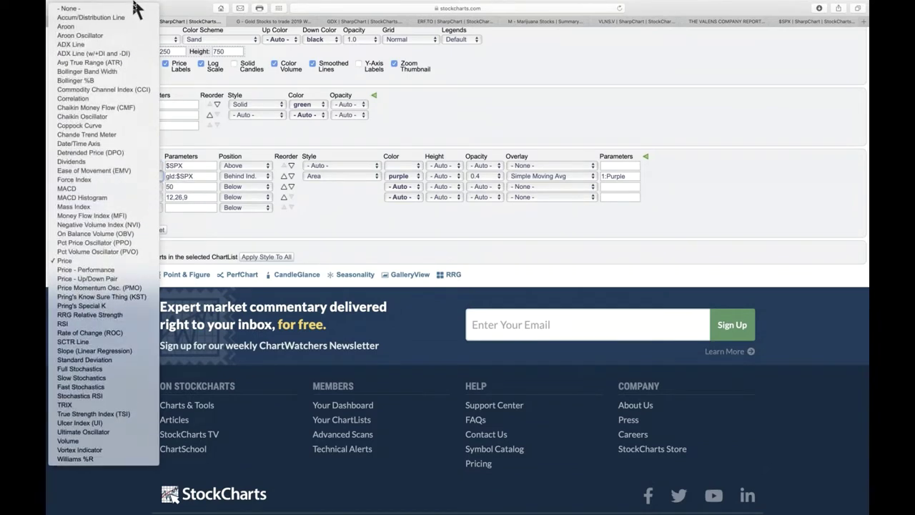
click(133, 7)
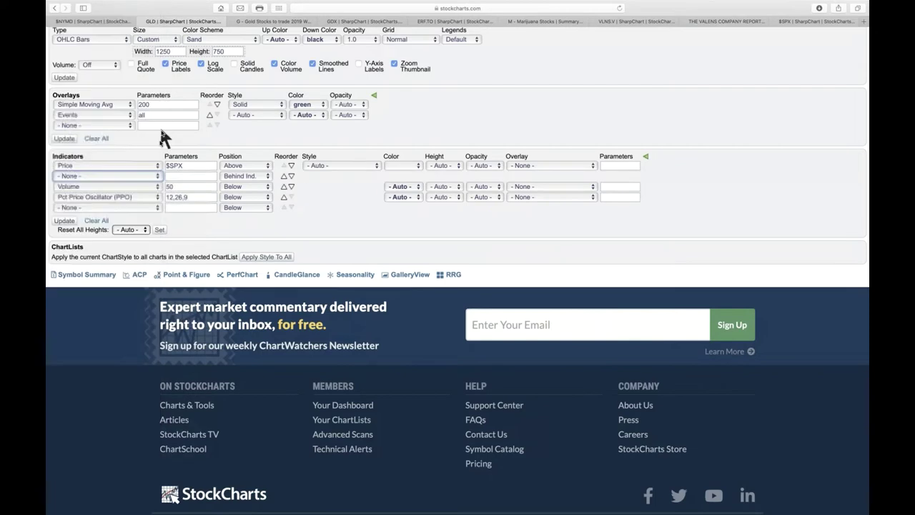
click(158, 186)
mouse_move(147, 9)
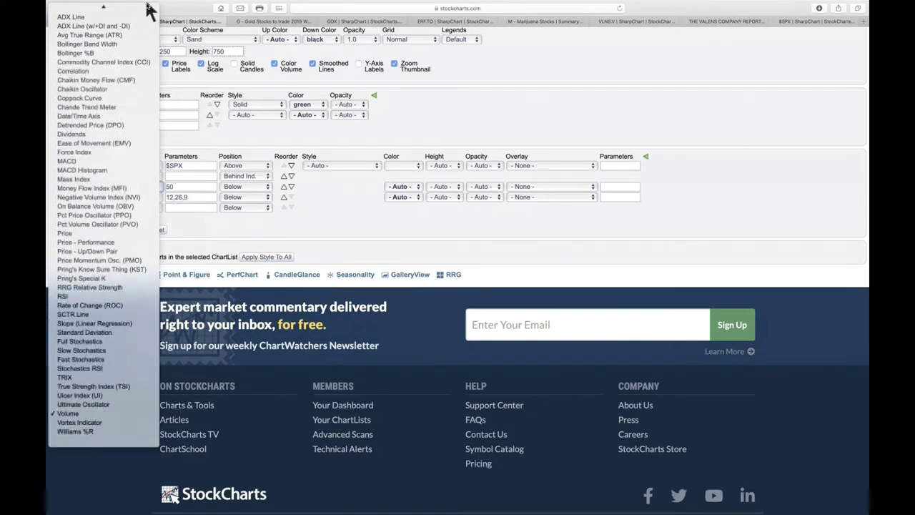
click(147, 9)
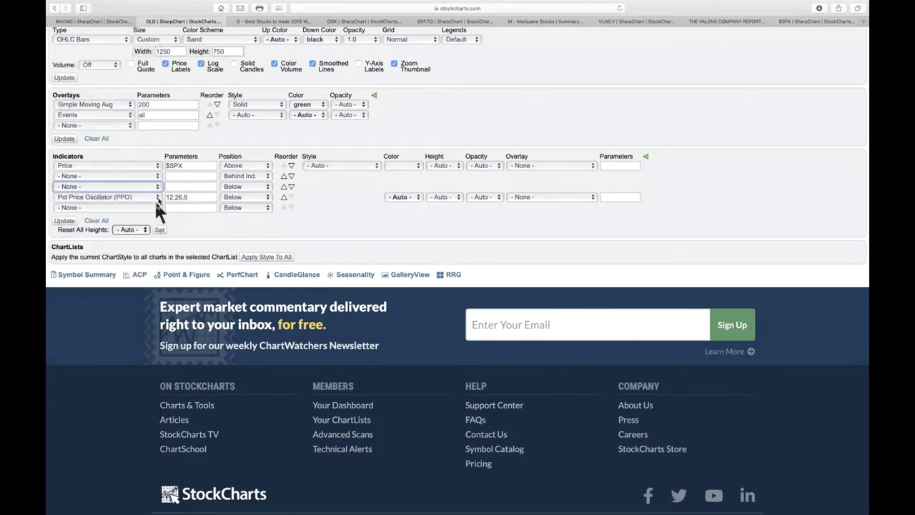
click(154, 198)
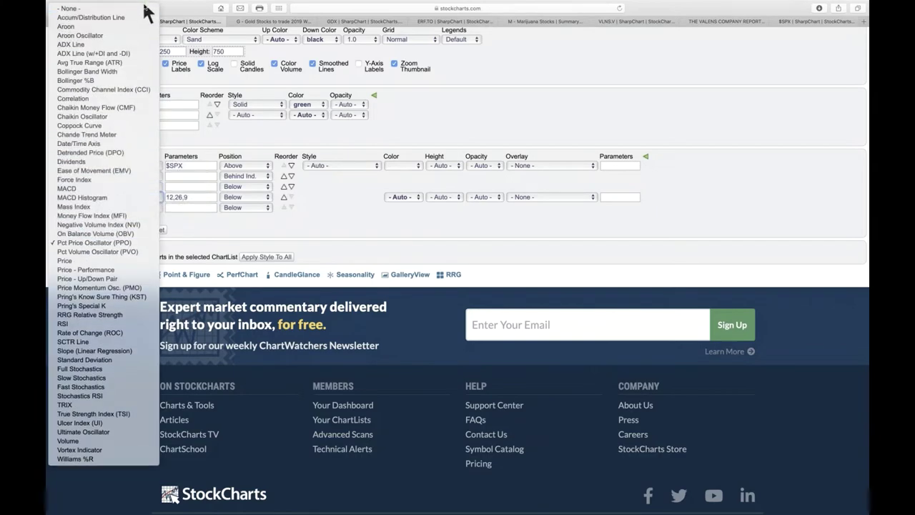
click(147, 8)
click(64, 220)
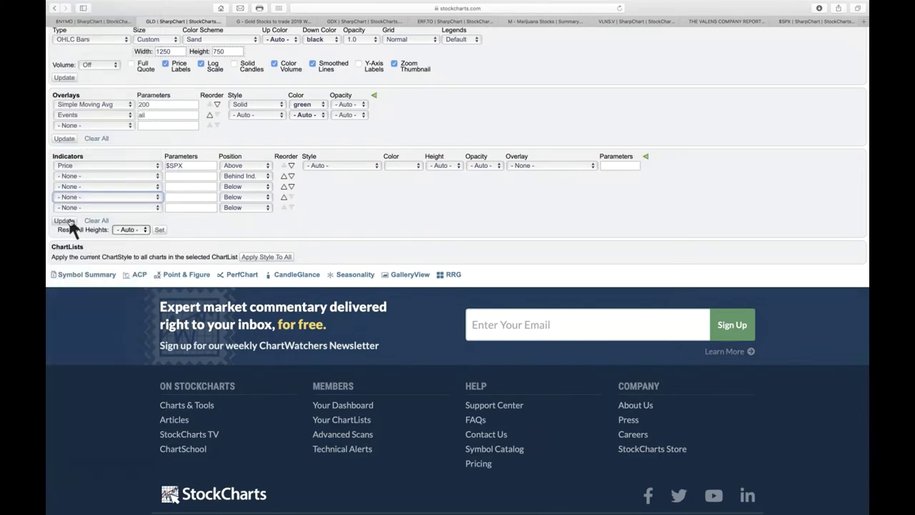
Set the $SPX Price indicator's height to 1.0 and its style to Solid, keeping its position Above
scroll(292, 268, down, 10)
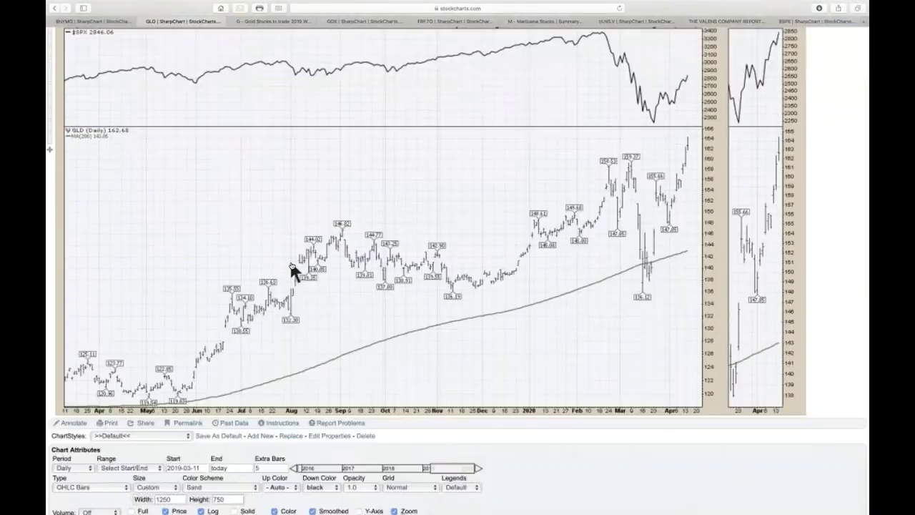
scroll(289, 258, up, 5)
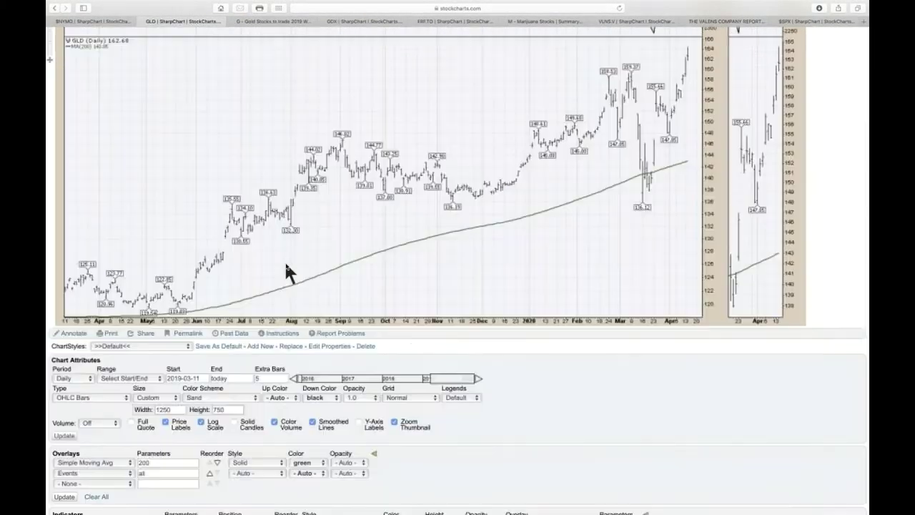
scroll(285, 268, down, 5)
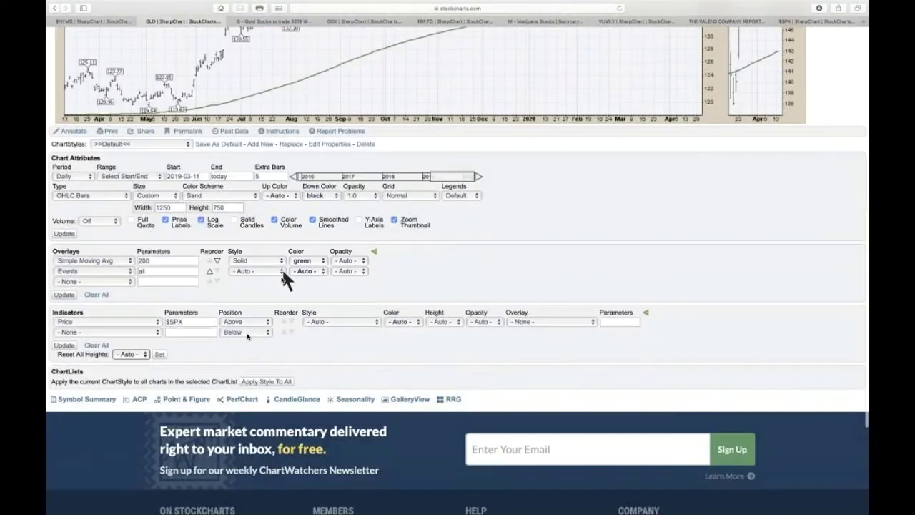
click(266, 321)
click(266, 322)
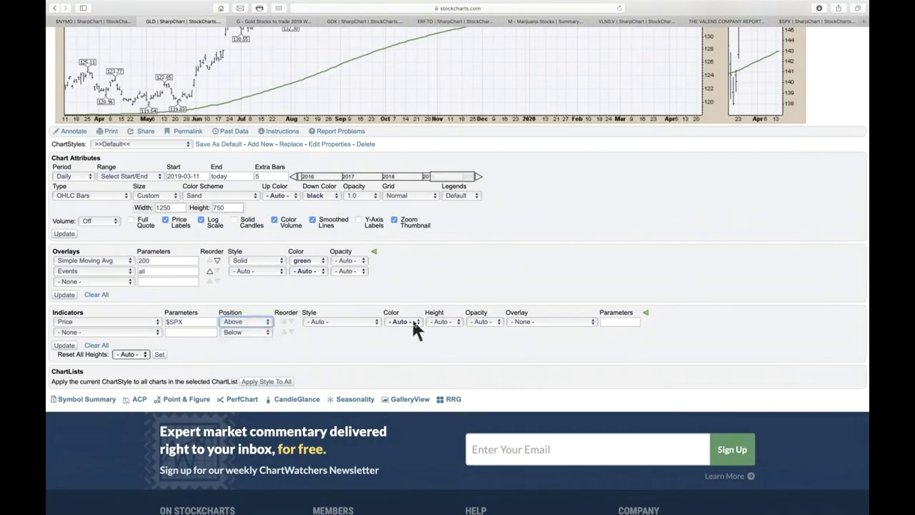
click(455, 321)
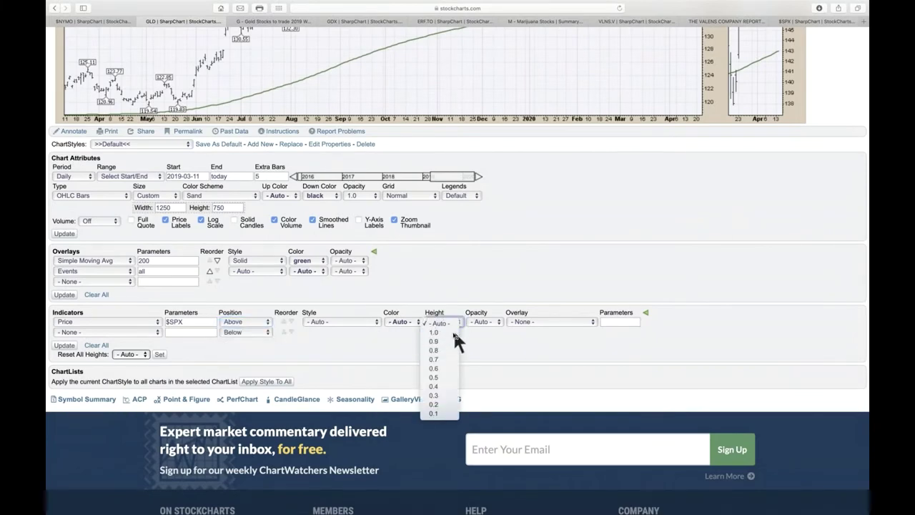
click(437, 378)
scroll(483, 275, down, 3)
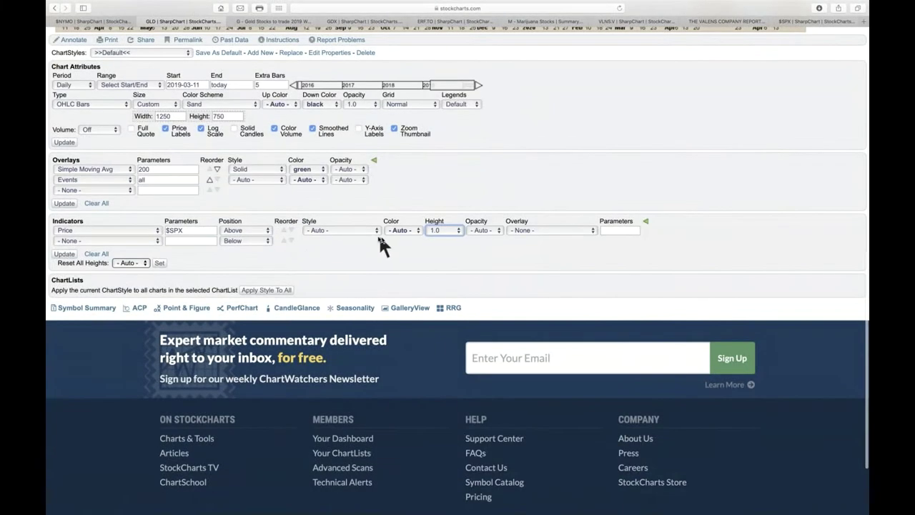
click(374, 230)
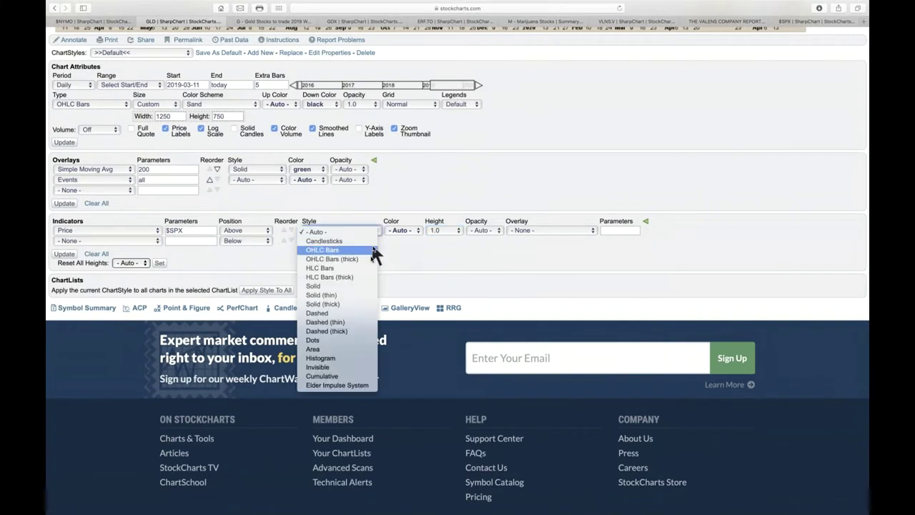
click(372, 288)
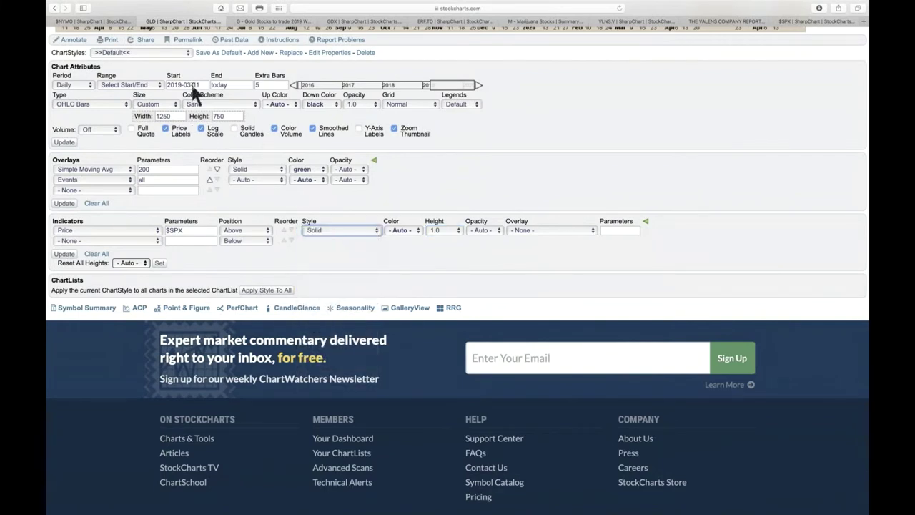
Change the main GLD chart type to Solid Line and update the chart
click(121, 101)
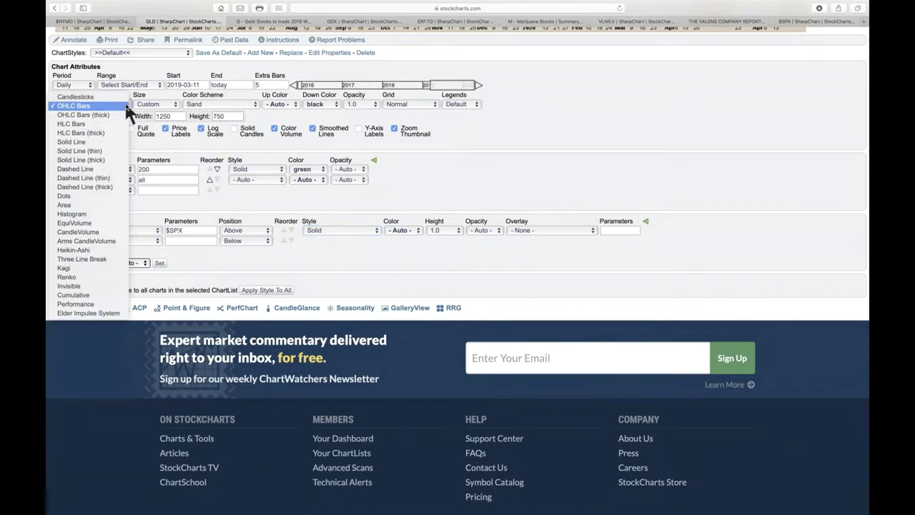
click(117, 141)
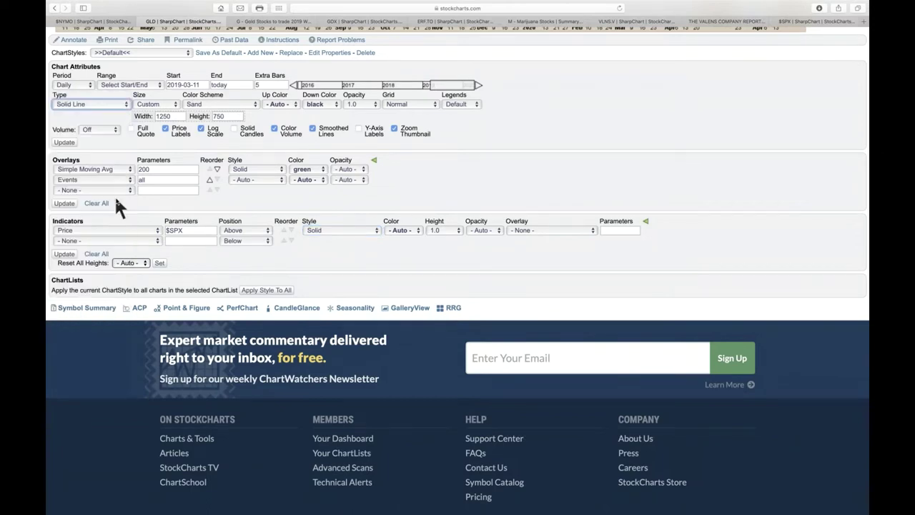
click(63, 143)
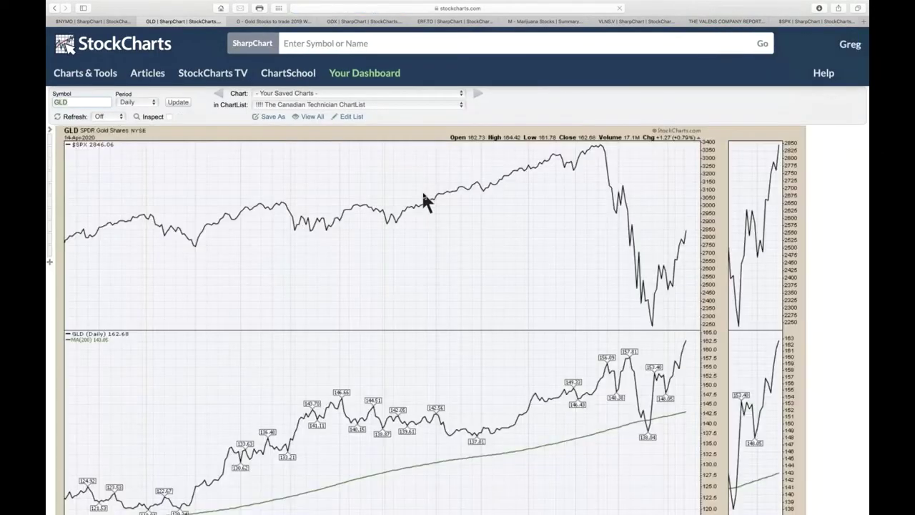
Set the chart's start date to 2020-01-11, update it and compare the $SPX and GLD lines
scroll(423, 194, down, 8)
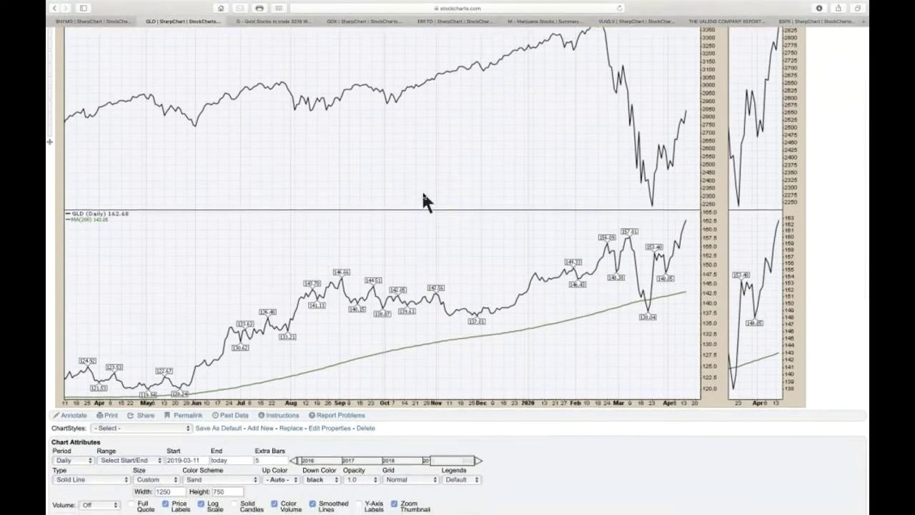
scroll(226, 275, down, 1)
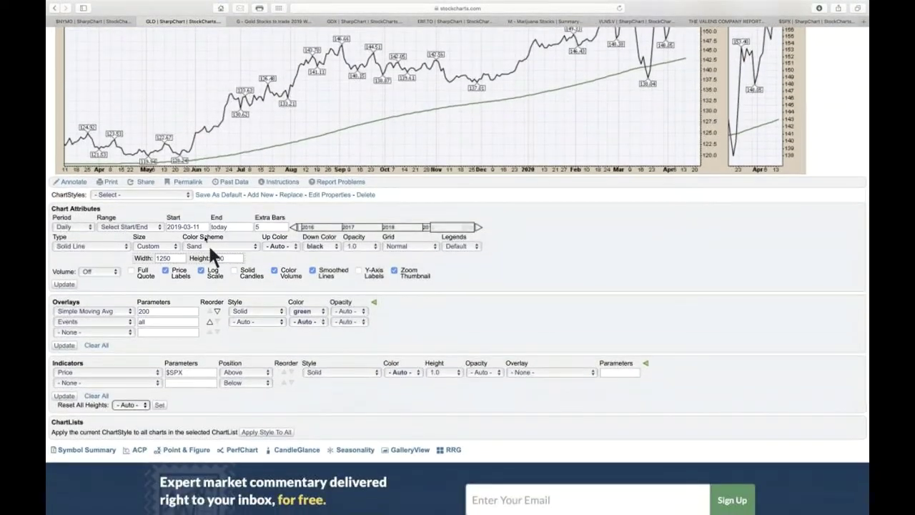
click(190, 228)
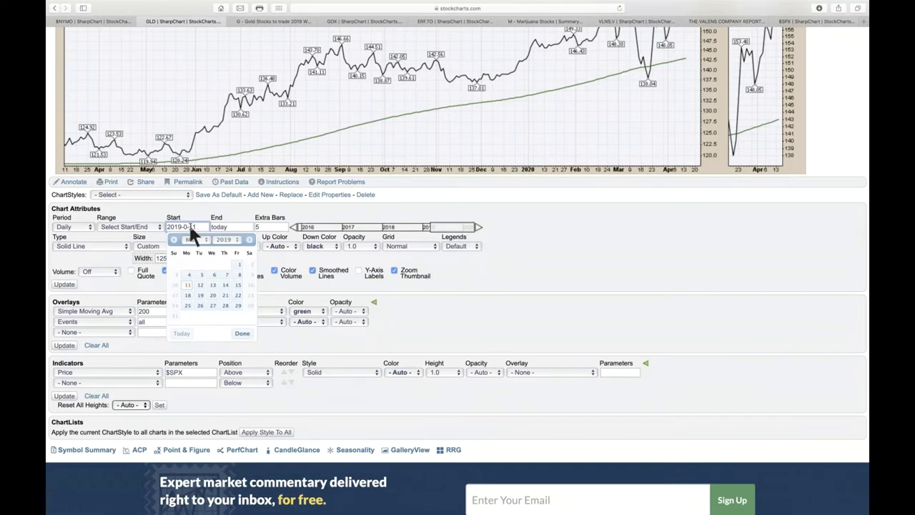
text(1)
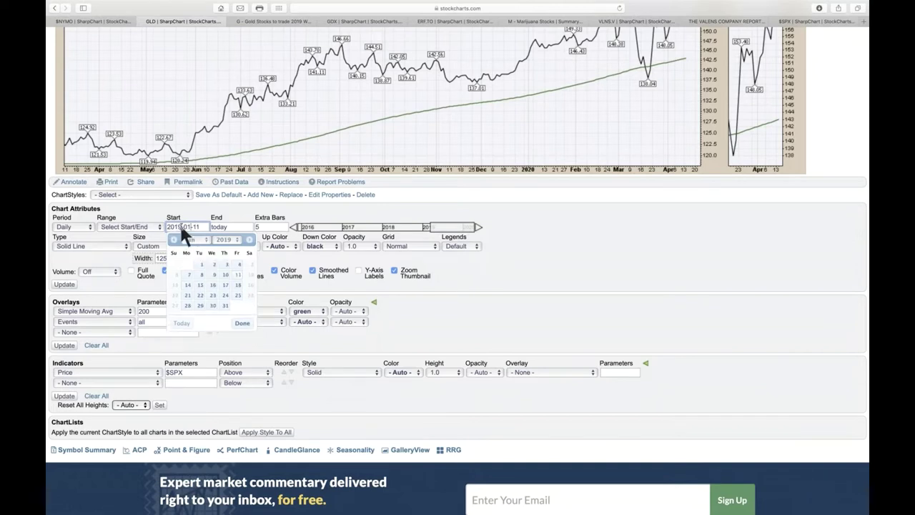
key(BackSpace)
key(BackSpace)
text(20)
scroll(180, 227, down, 3)
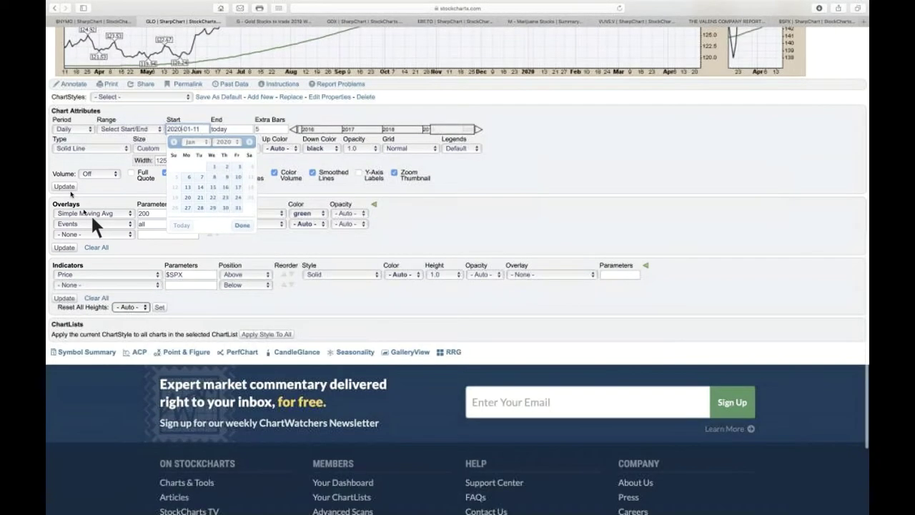
click(64, 186)
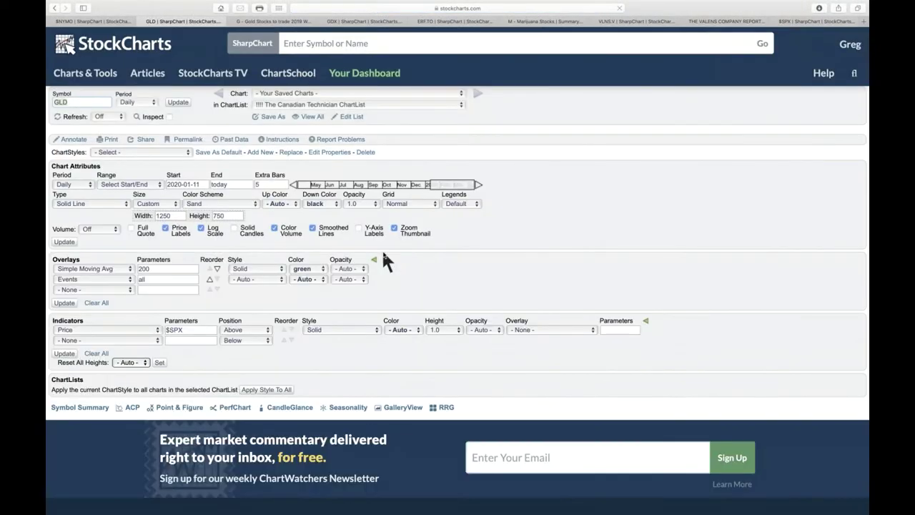
scroll(381, 248, down, 2)
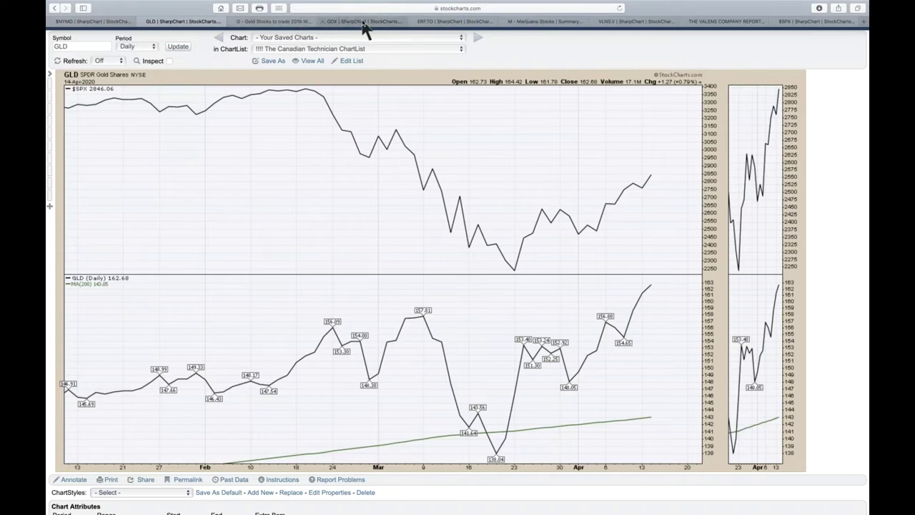
Switch to the ERF.TO chart and view all charts in its "Exceptional Oil and Gas Ideas 60 minute" ChartList
click(437, 23)
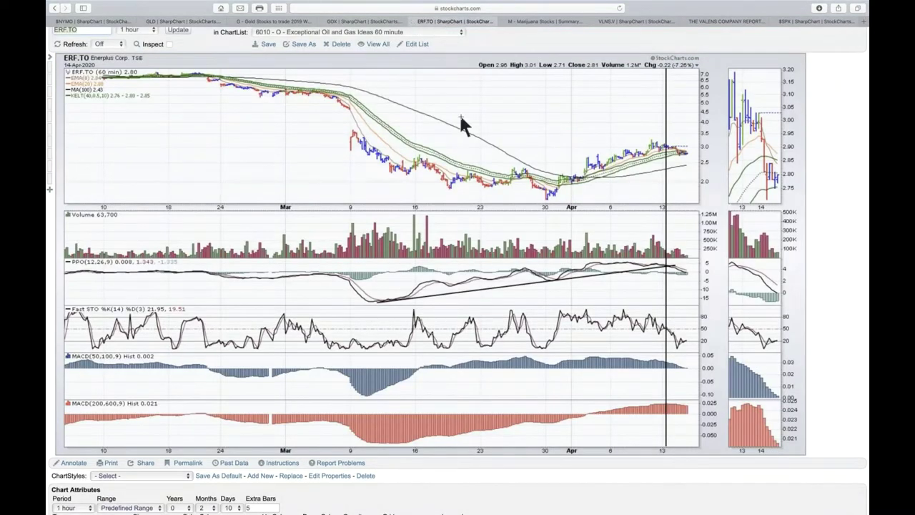
scroll(461, 120, up, 2)
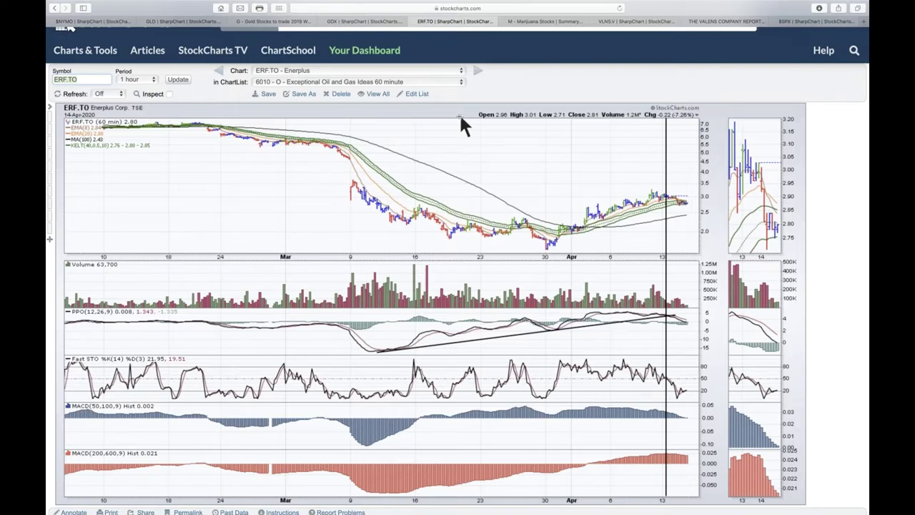
click(377, 94)
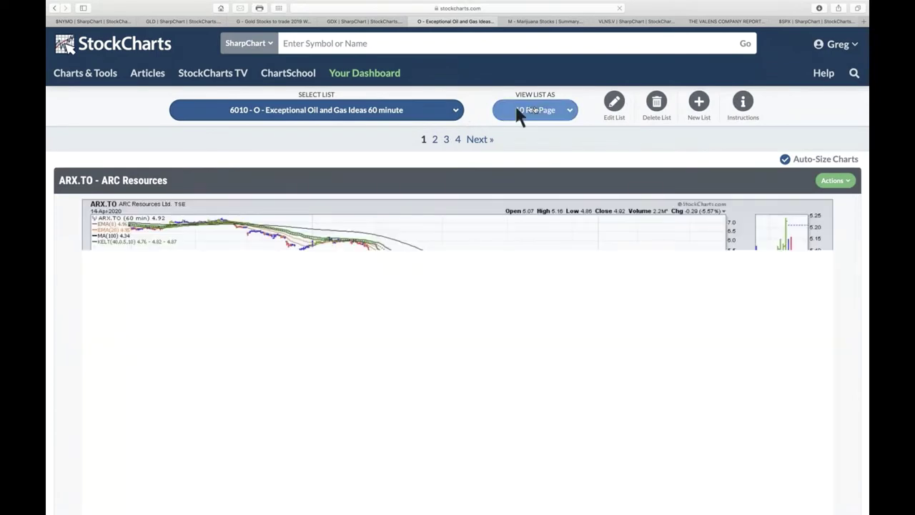
View the oil and gas ChartList as a Summary and sort it by % CHG, then by SCTR
click(568, 113)
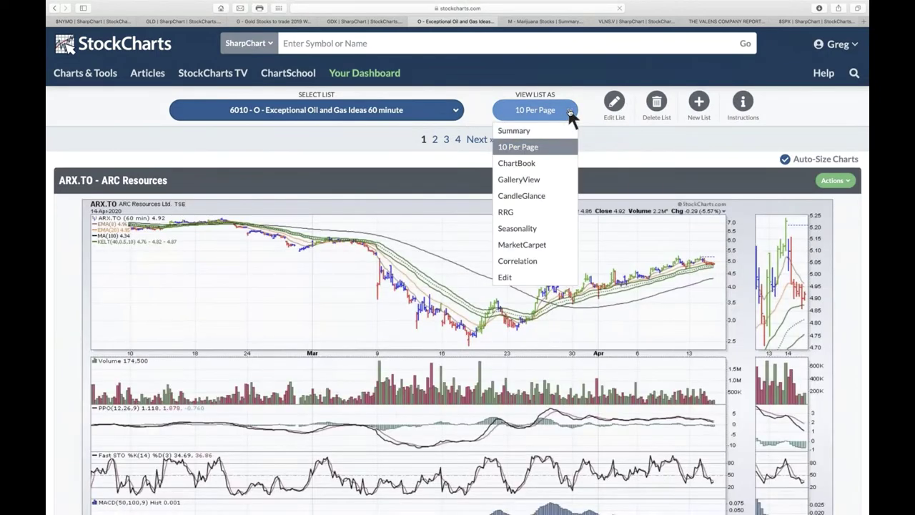
click(552, 134)
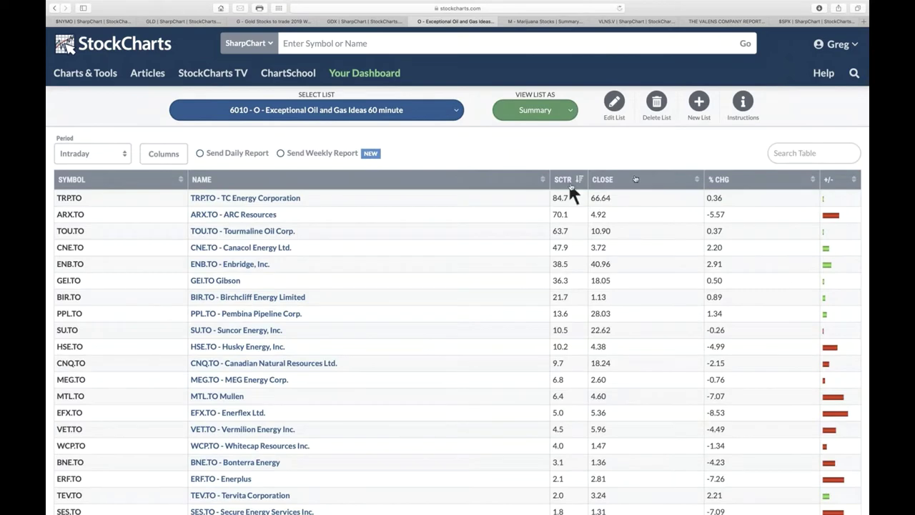
click(812, 179)
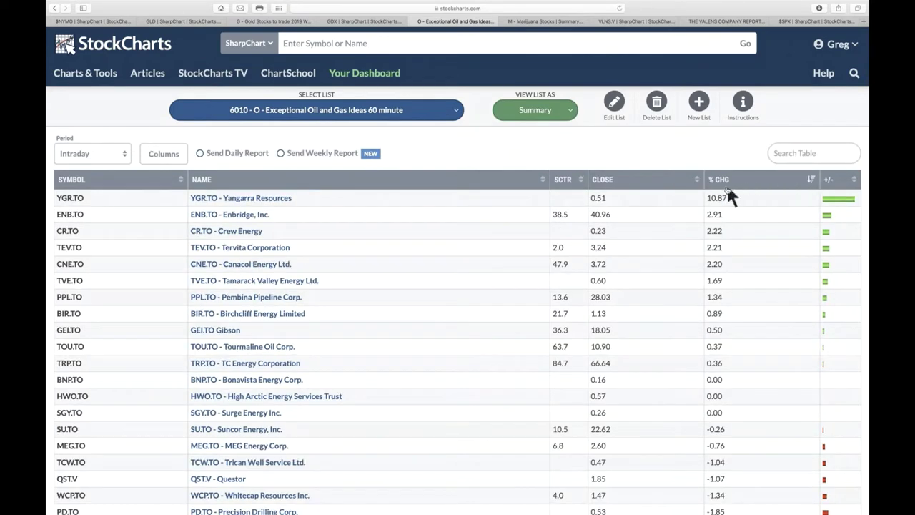
click(565, 180)
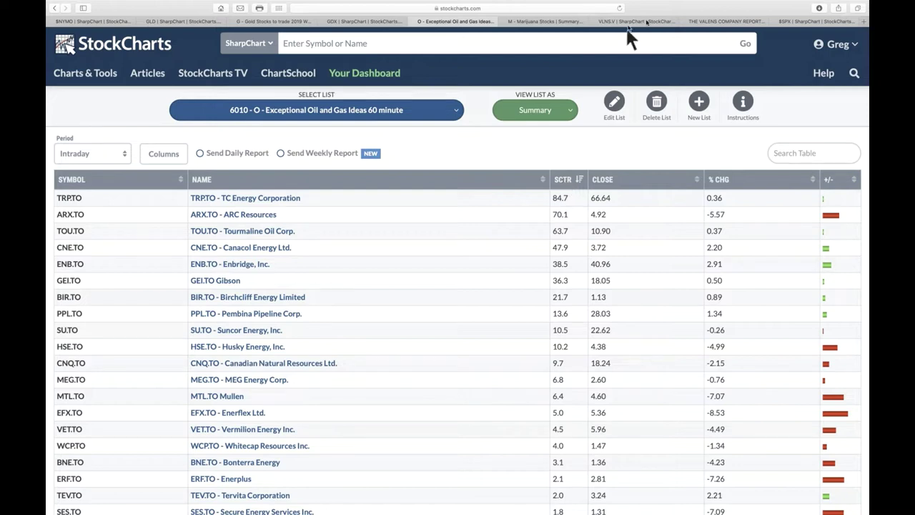
Return to the GLD chart and load the $WTIC light crude oil chart in its place
click(192, 21)
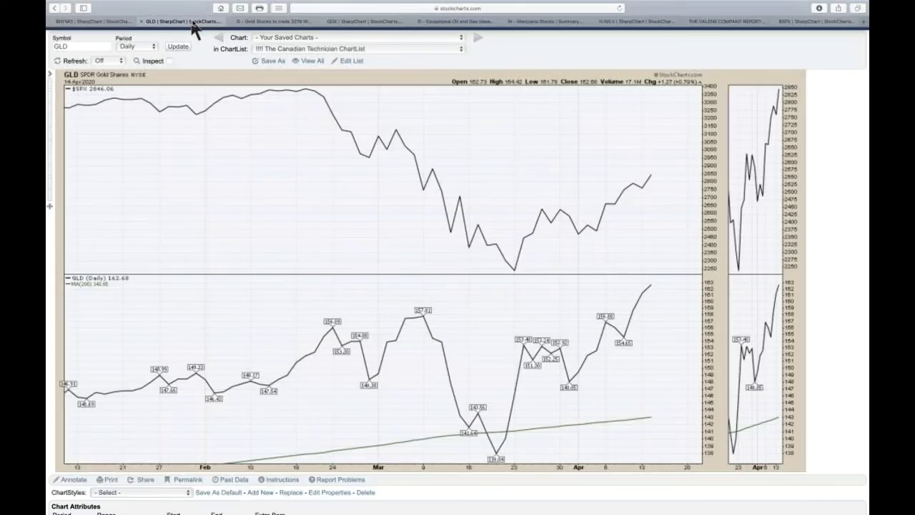
click(491, 44)
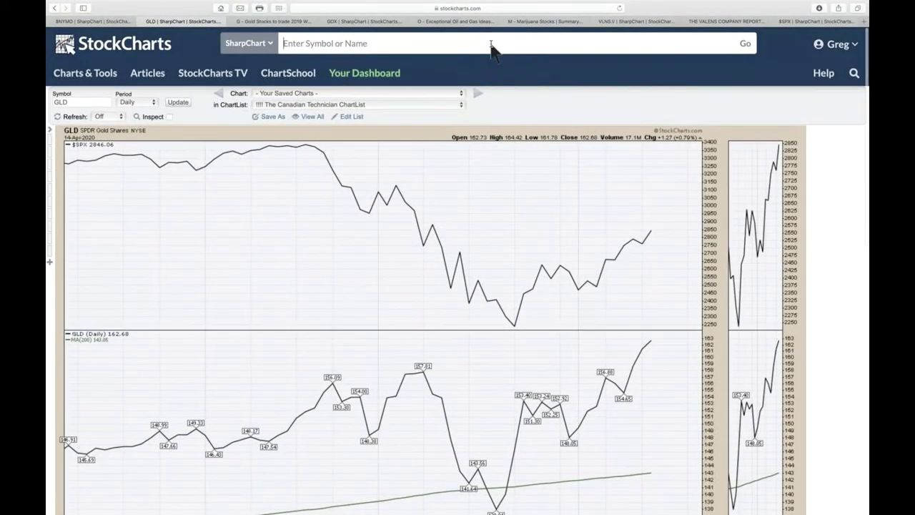
text($WTIC)
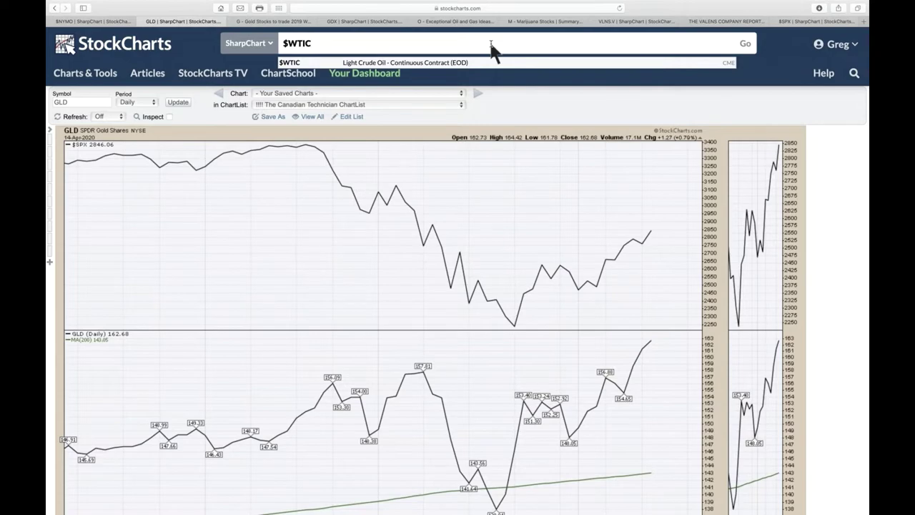
key(Return)
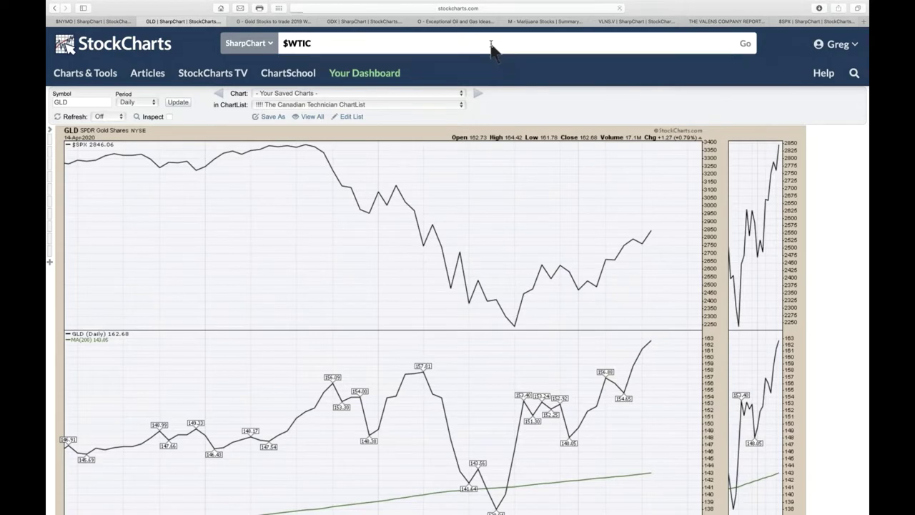
Apply the saved weekly "High SCTR & Turning Full Sto" ChartStyle to the $WTIC chart
scroll(259, 239, down, 5)
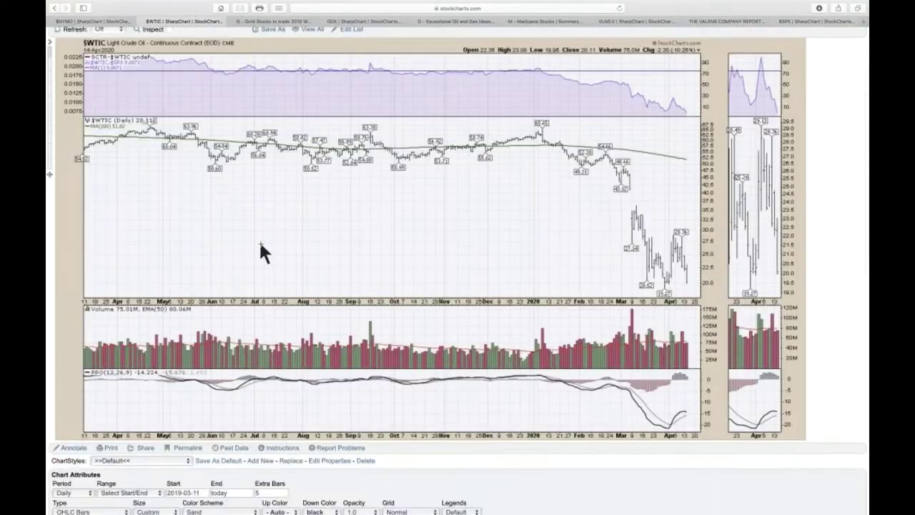
scroll(259, 239, up, 3)
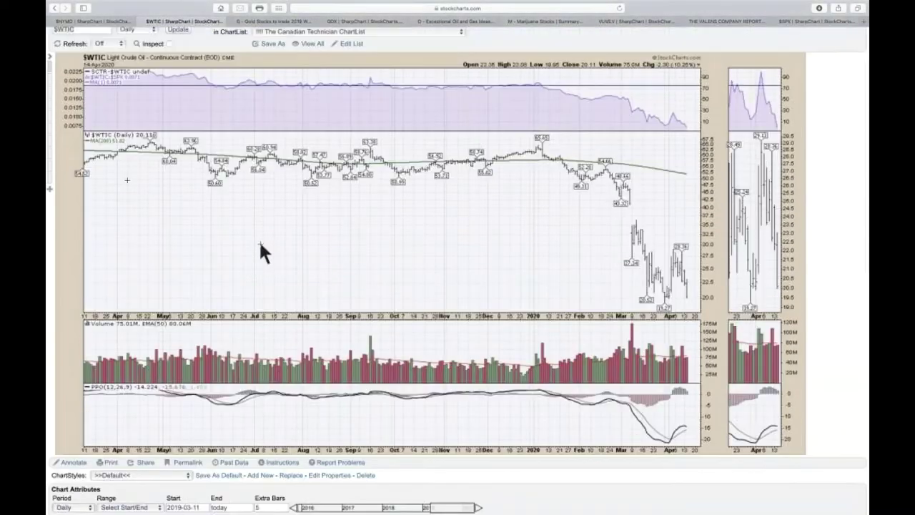
click(48, 149)
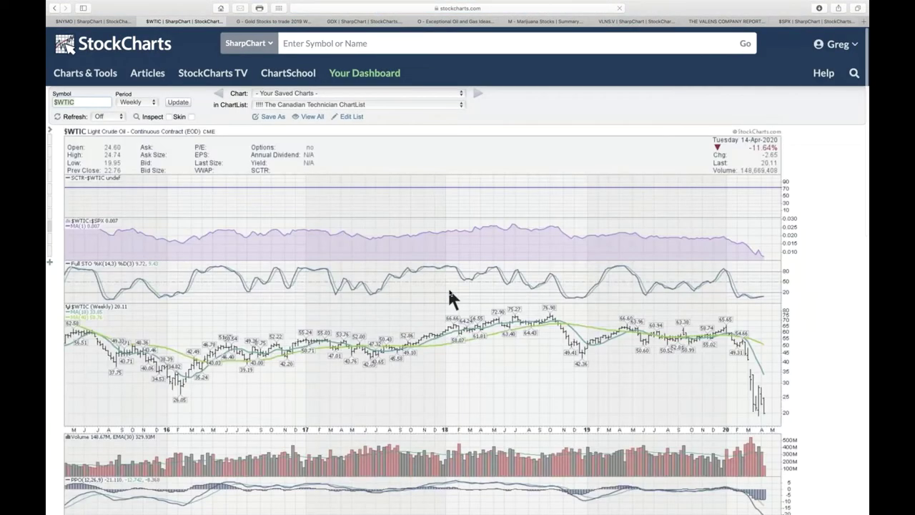
Set the weekly $WTIC chart's predefined range to 25 years and update the chart
scroll(448, 297, down, 5)
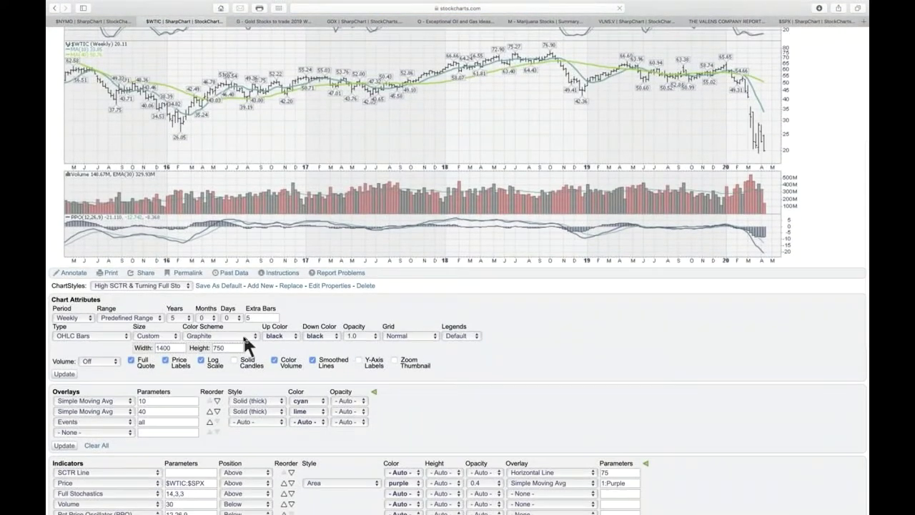
click(187, 318)
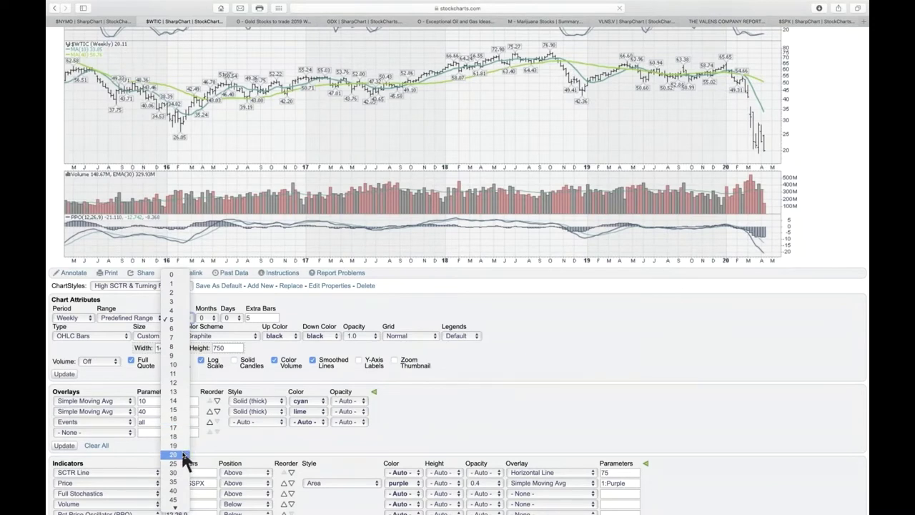
click(181, 464)
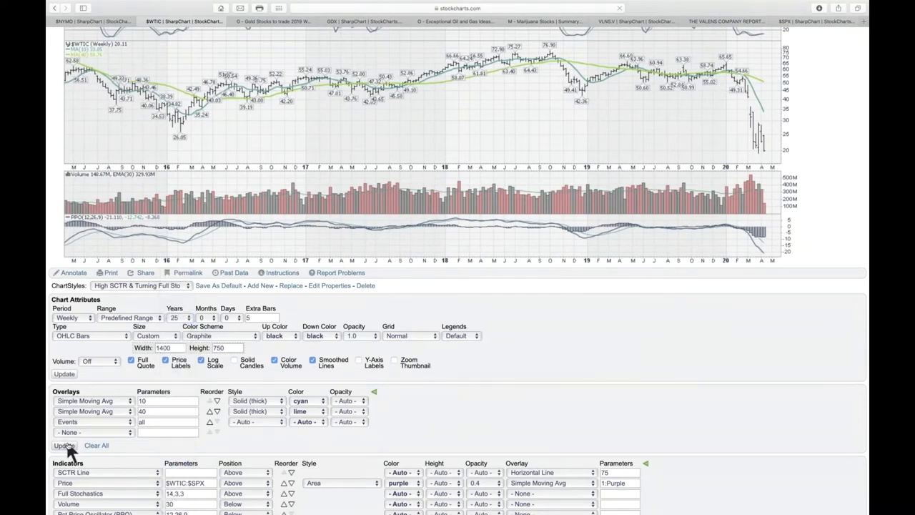
click(64, 445)
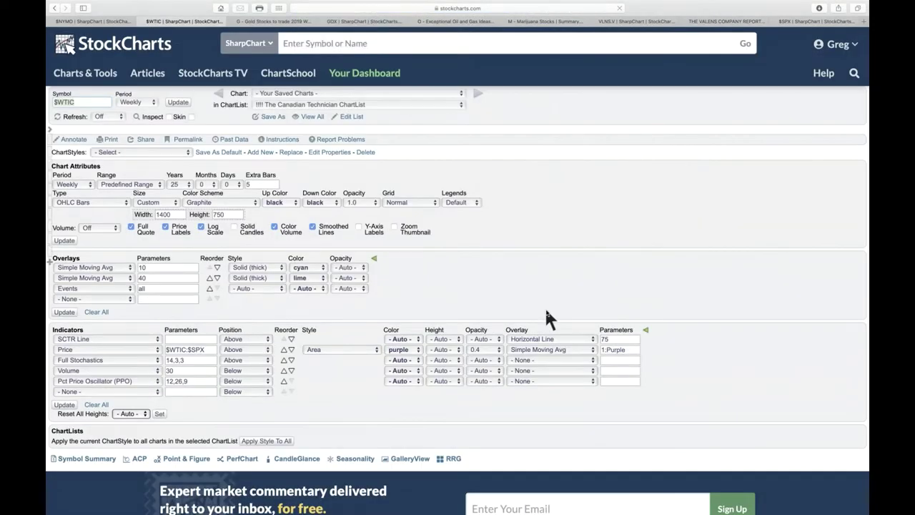
Clear all indicators from the $WTIC chart so only the price plot and its overlays are shown
scroll(548, 318, down, 5)
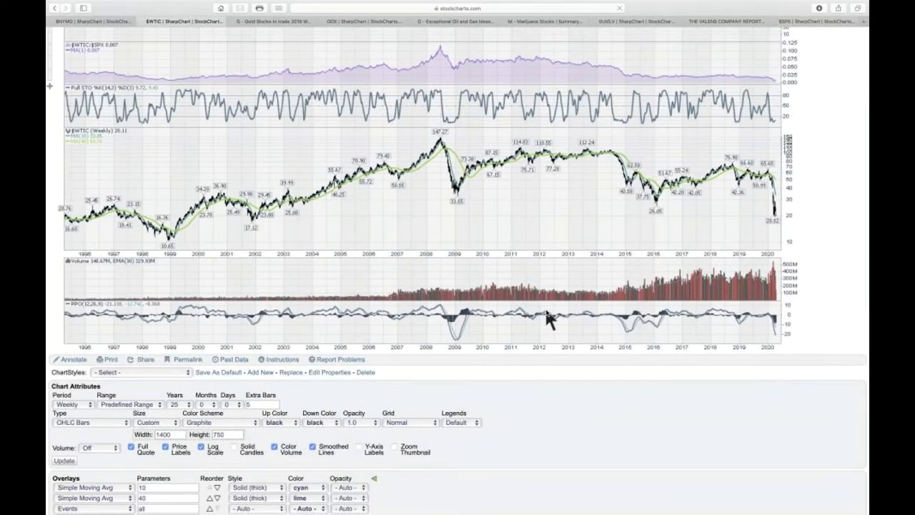
scroll(548, 318, down, 5)
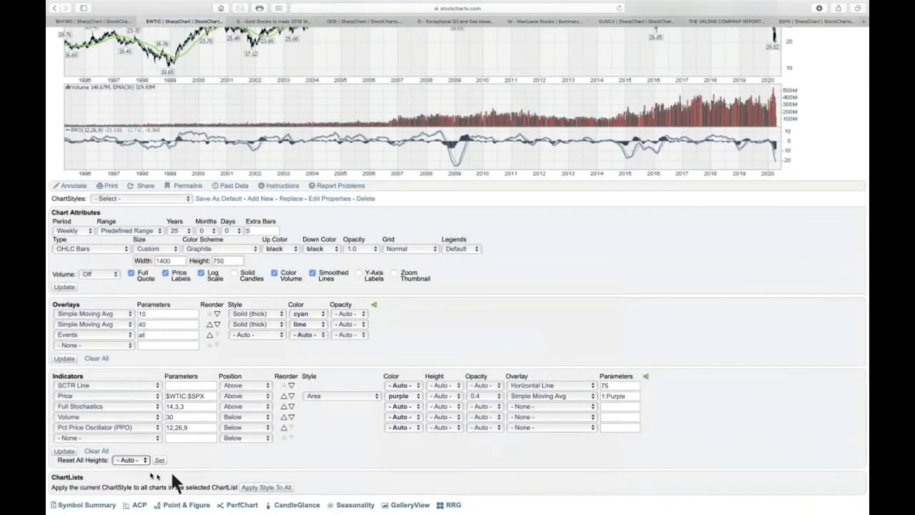
click(96, 450)
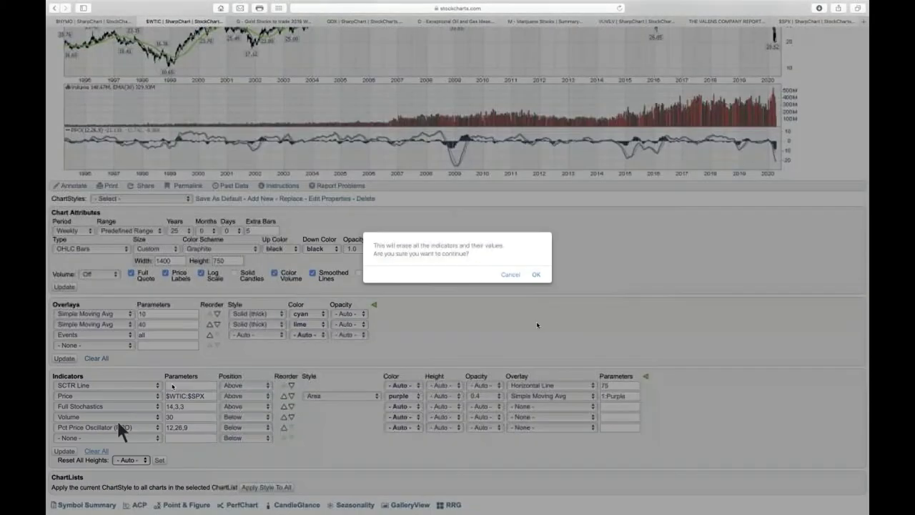
click(536, 275)
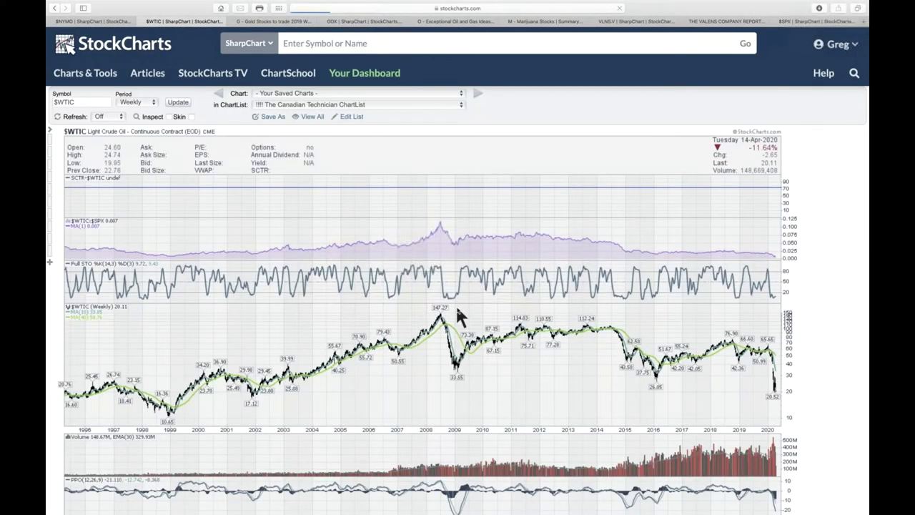
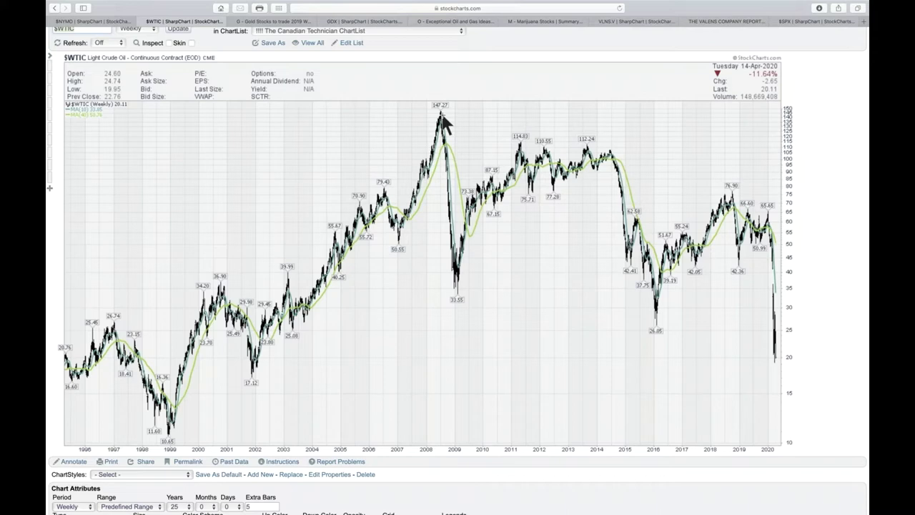
Annotate the $WTIC chart with a descending red trendline from about 2004 through the 2009 low to the 2020 low
scroll(290, 307, down, 3)
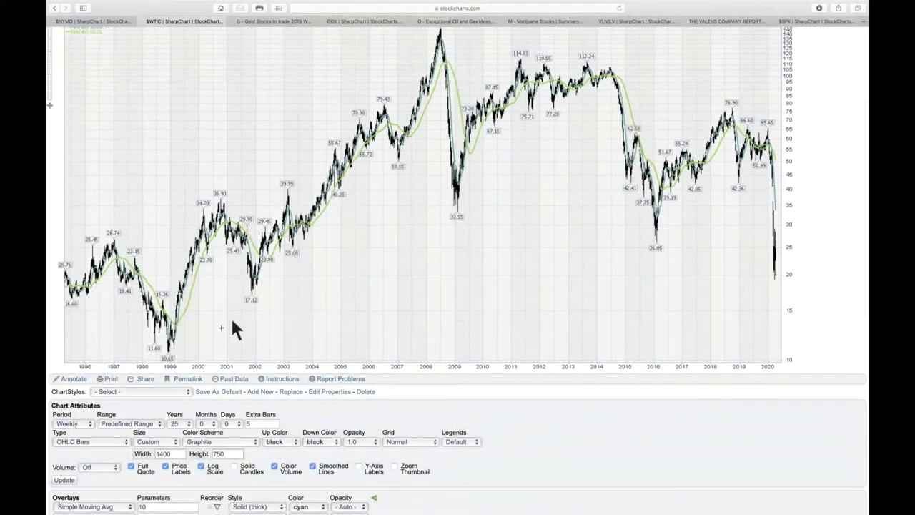
click(75, 379)
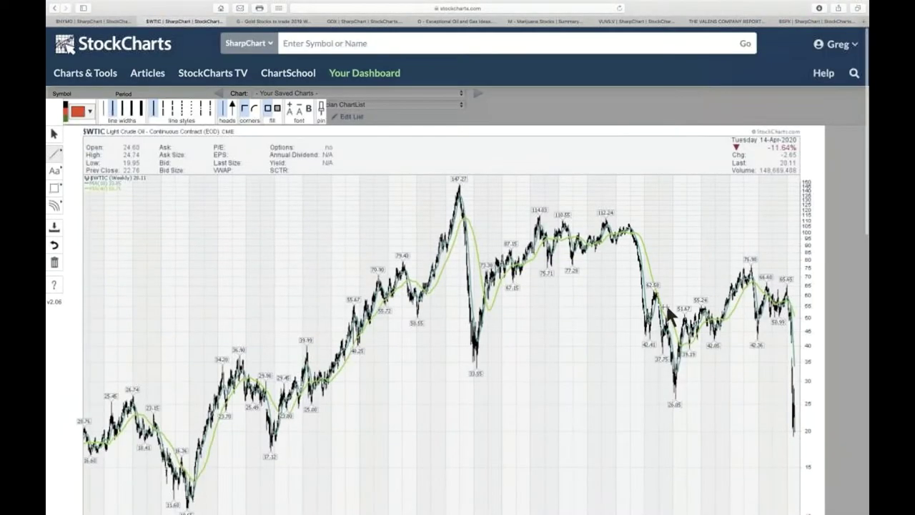
mouse_move(323, 329)
mouse_down()
mouse_move(435, 334)
mouse_move(746, 402)
mouse_move(813, 436)
mouse_up()
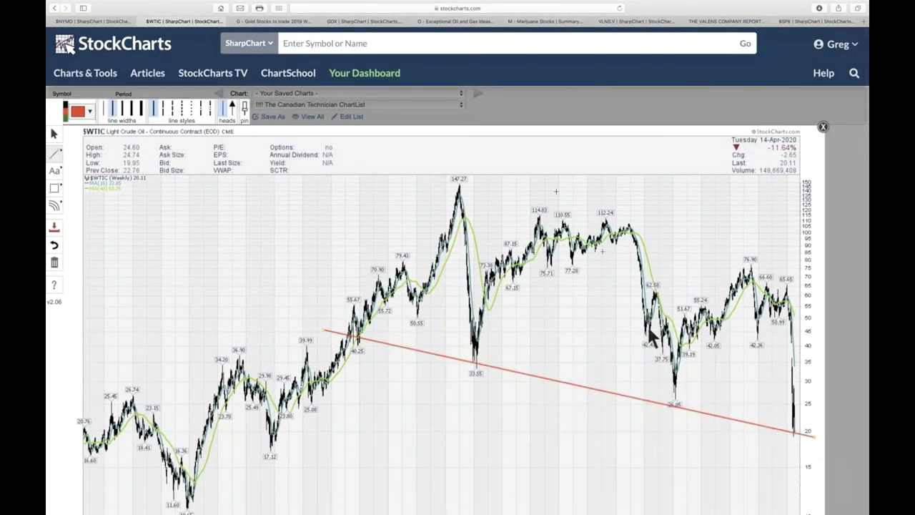
Copy the trendline, place the copy along the 147.27 and 76.90 peaks, and raise the original's start so it meets the 26.05 low
click(456, 366)
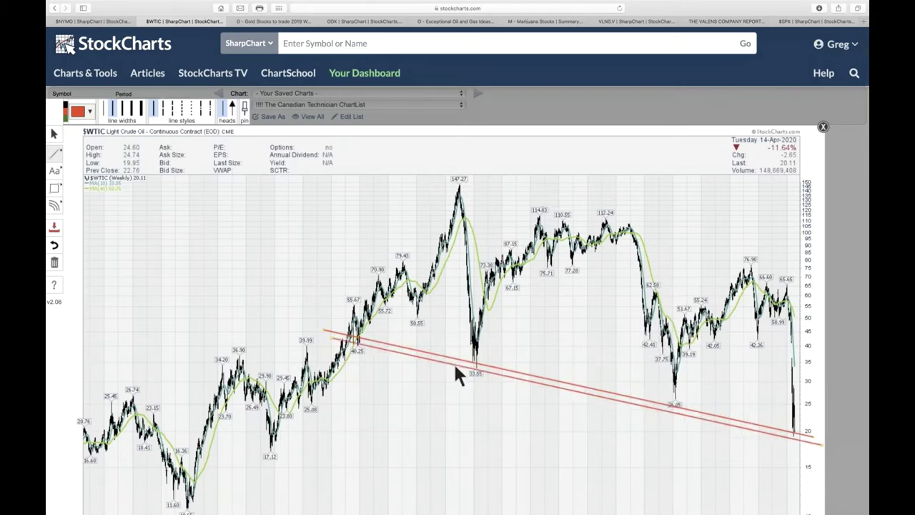
drag(551, 380, 590, 243)
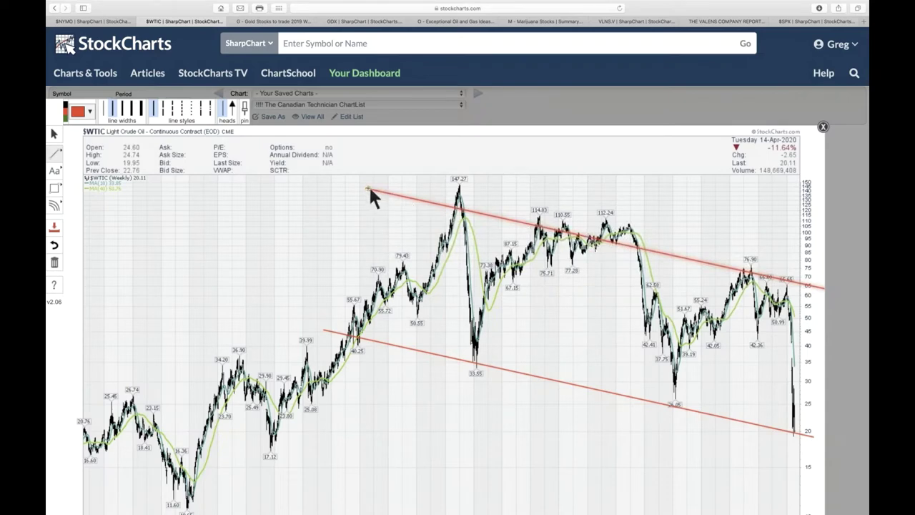
drag(366, 189, 384, 163)
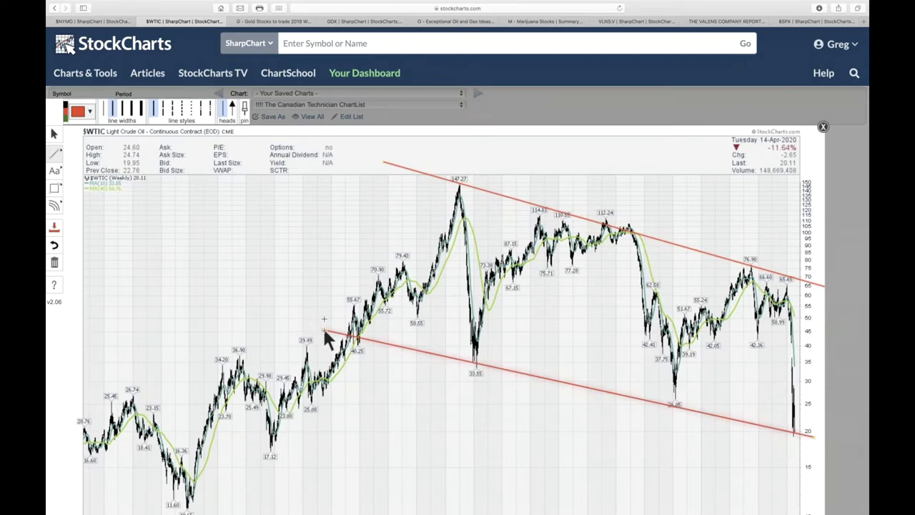
drag(324, 329, 331, 298)
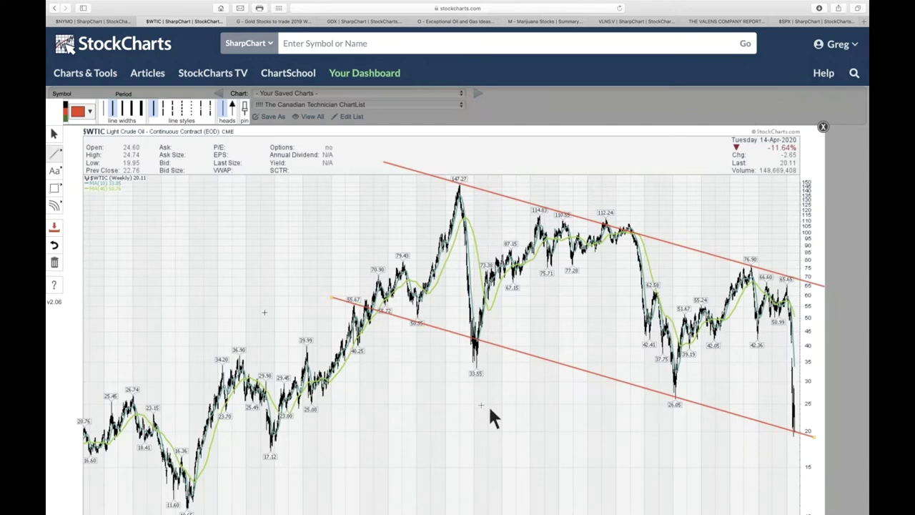
Save the annotated chart as "$WTIC 20200414" in the "00 The Canadian Technician 2019 Part 3" ChartList
click(55, 228)
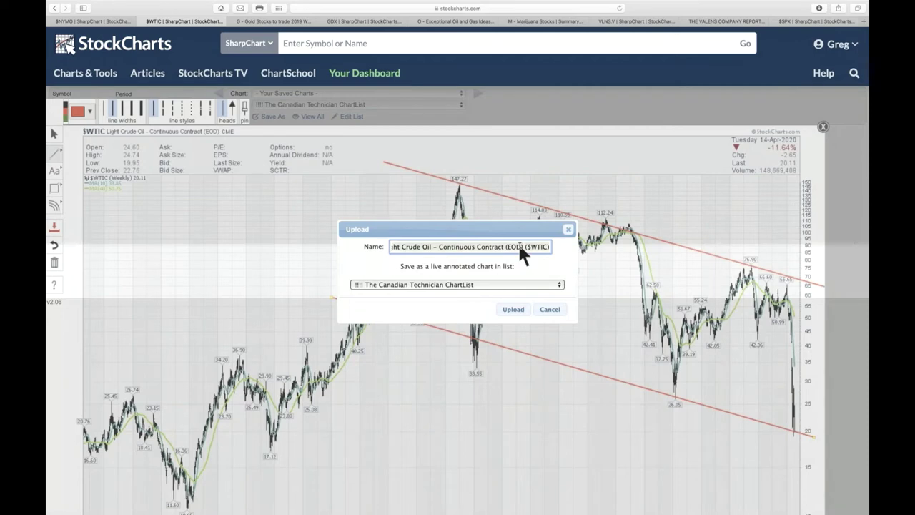
key(super+a)
text($WTIC)
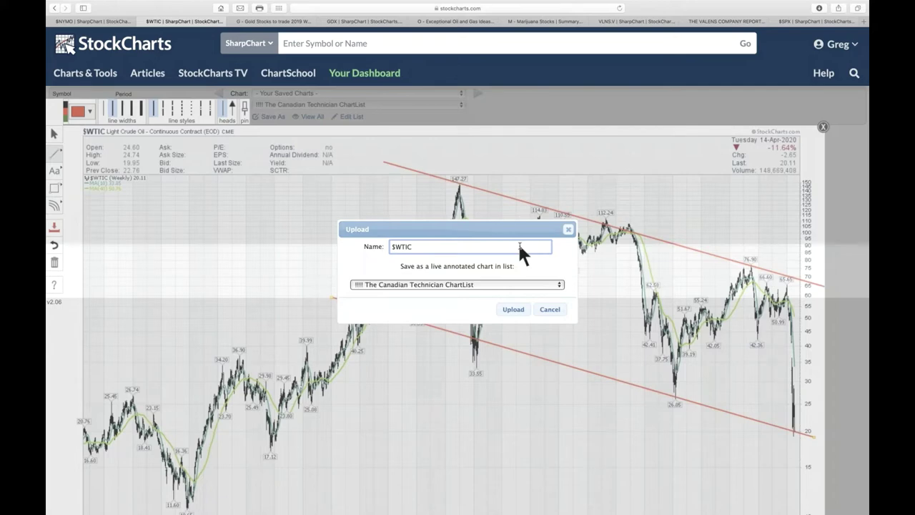
text(20200414)
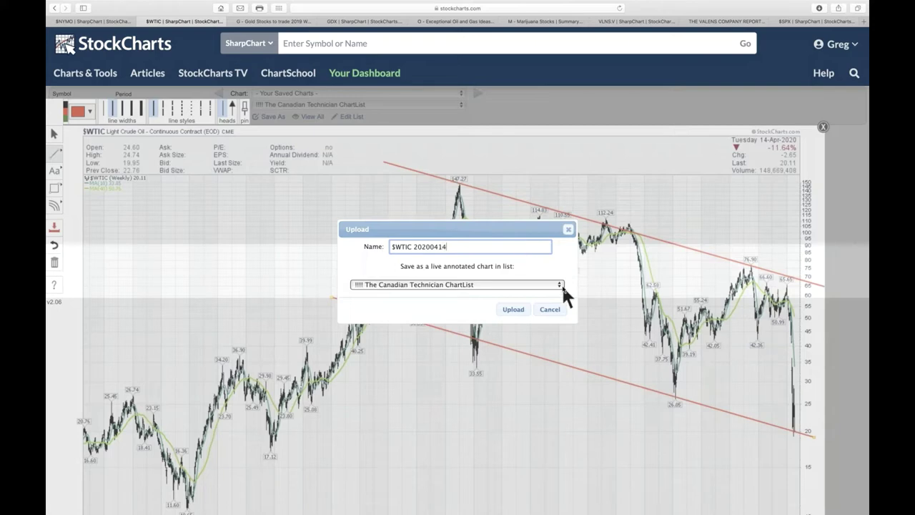
click(560, 284)
click(549, 296)
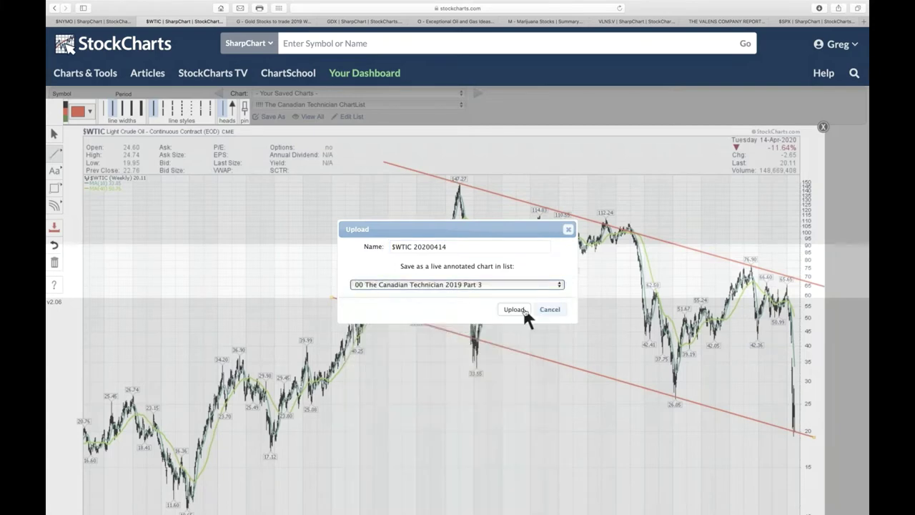
click(522, 311)
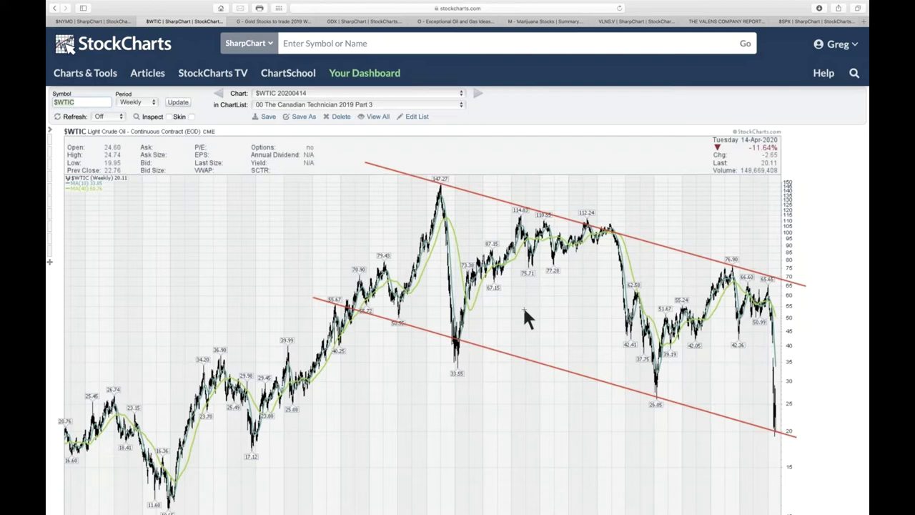
Open the TRP.TO chart from the "6010 - O - Exceptional Oil and Gas Ideas 60 minute" ChartList and switch it to ARX.TO - ARC Resources
click(474, 24)
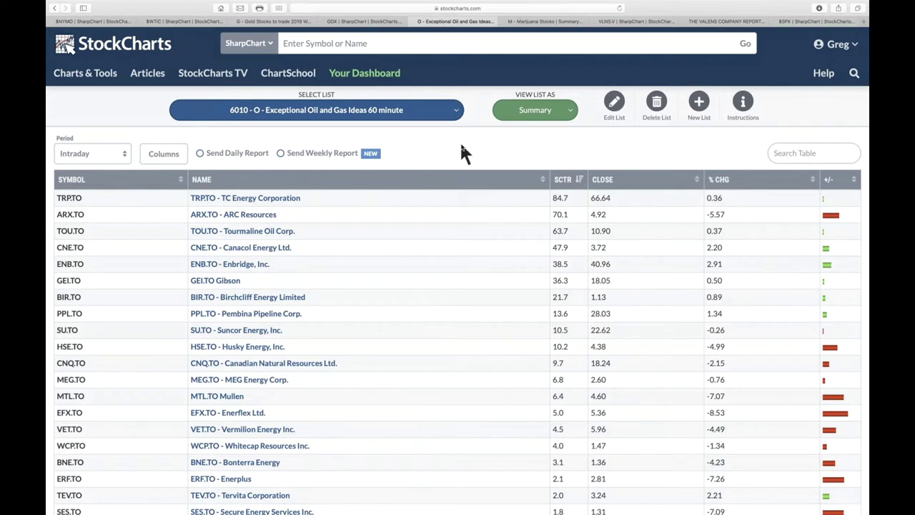
click(290, 199)
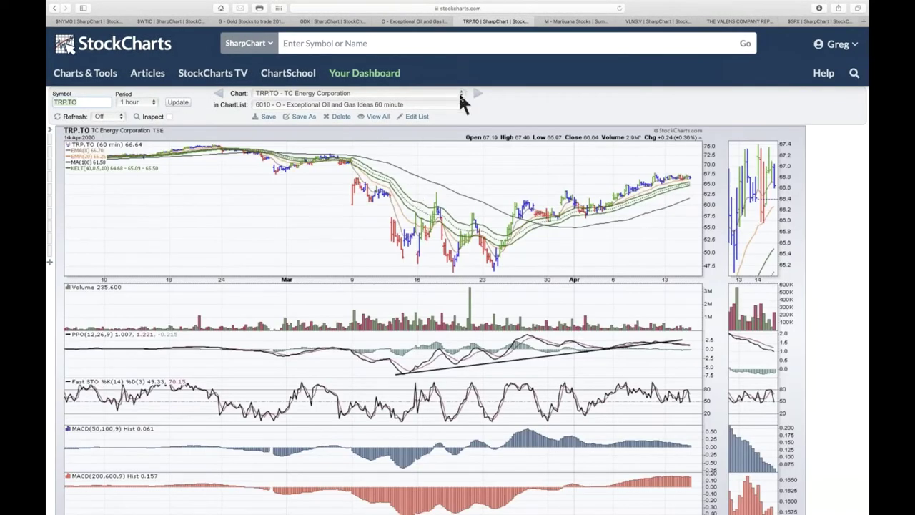
click(461, 96)
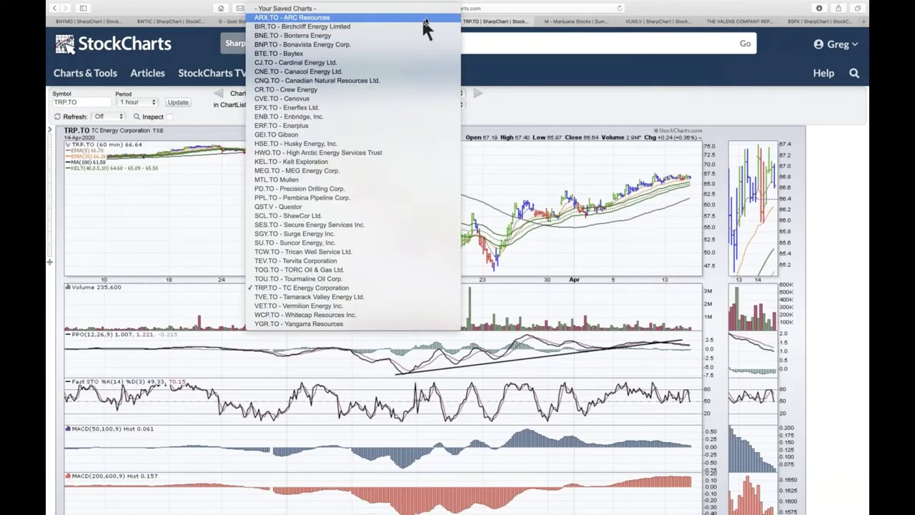
click(422, 19)
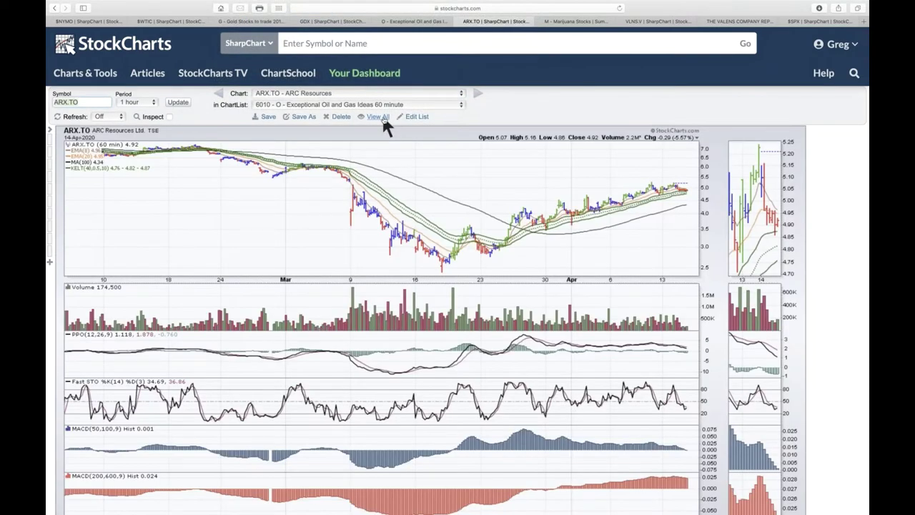
View all charts of the oil and gas ChartList and examine ARX.TO's 60-minute price action against its moving averages and Keltner channels
click(379, 116)
scroll(486, 375, down, 3)
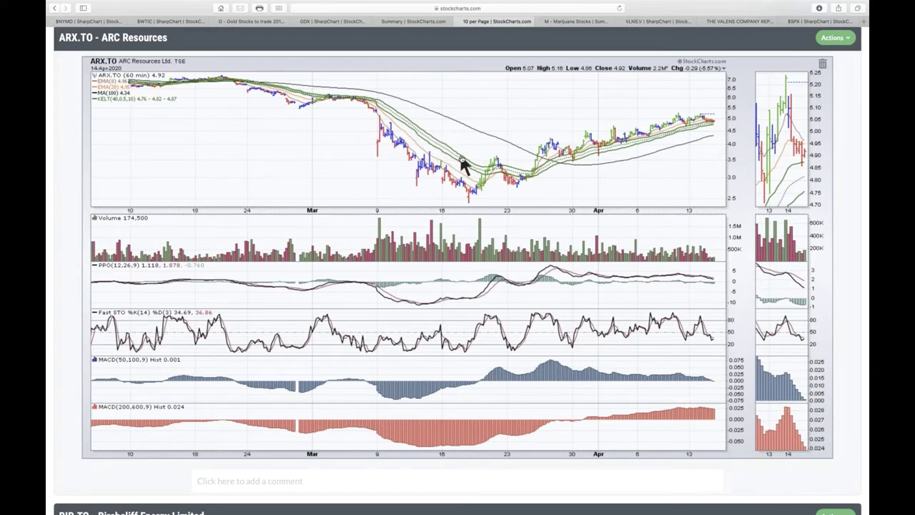
scroll(459, 157, up, 5)
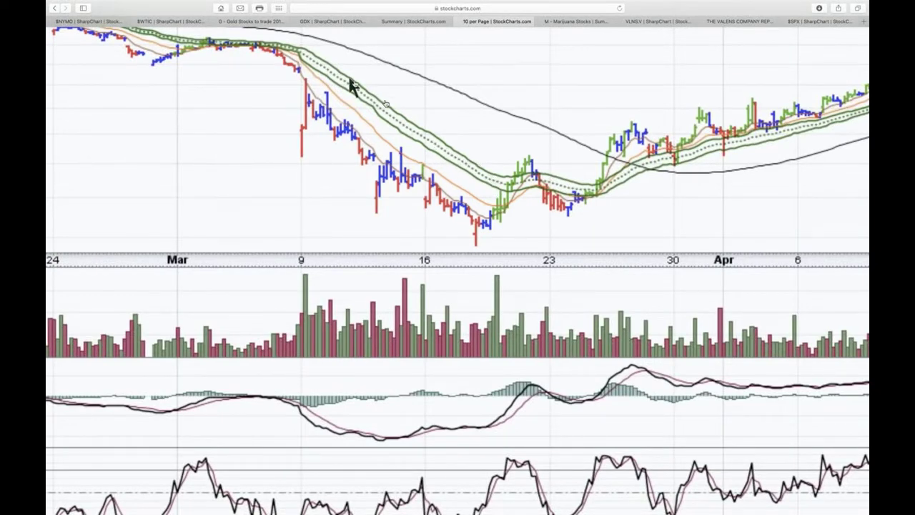
scroll(680, 154, right, 6)
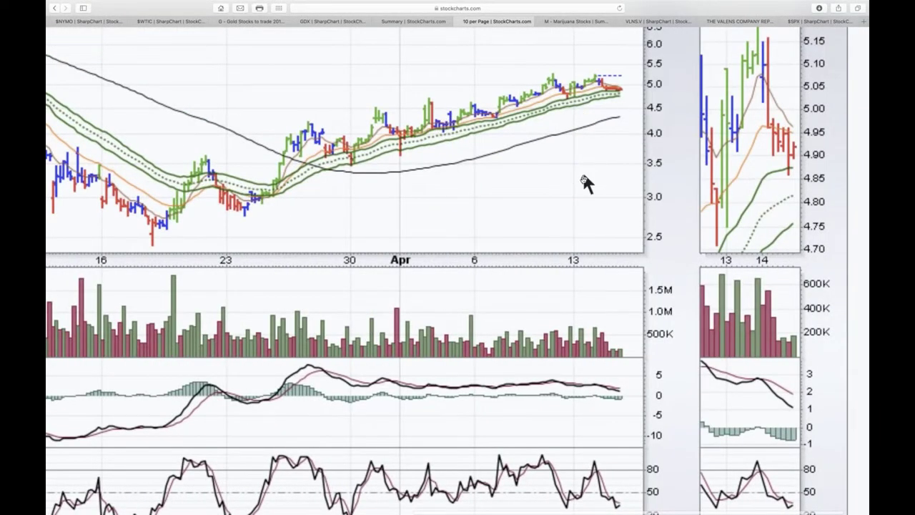
scroll(580, 172, down, 5)
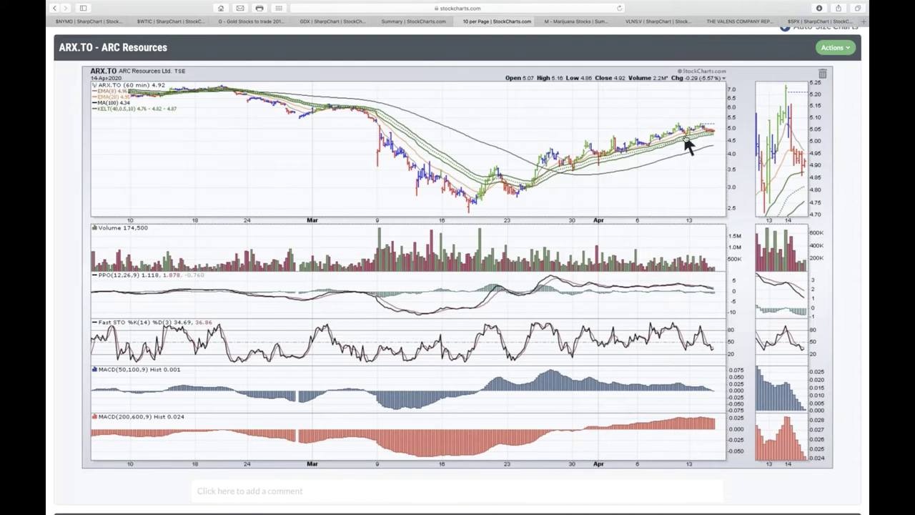
scroll(688, 145, down, 1)
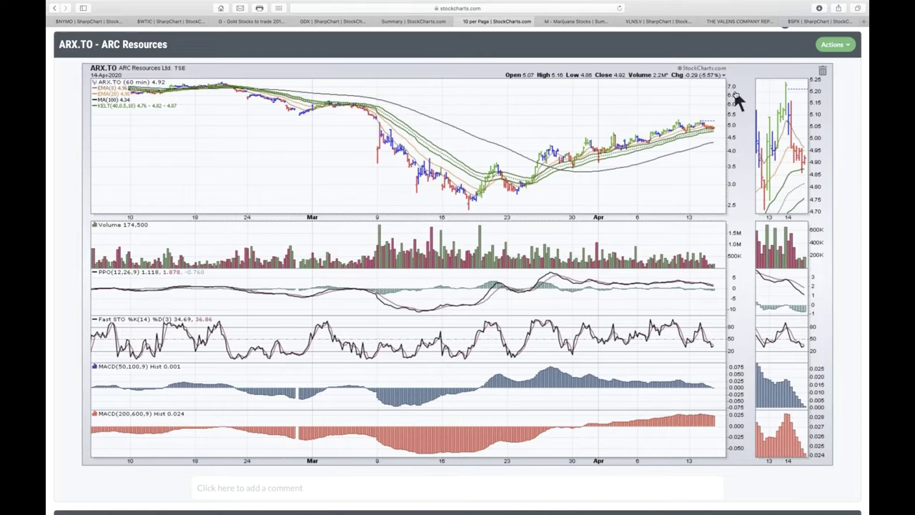
Open the ARX.TO chart on its own and apply the weekly "High SCTR & Turning Full Sto" ChartStyle to it
click(588, 174)
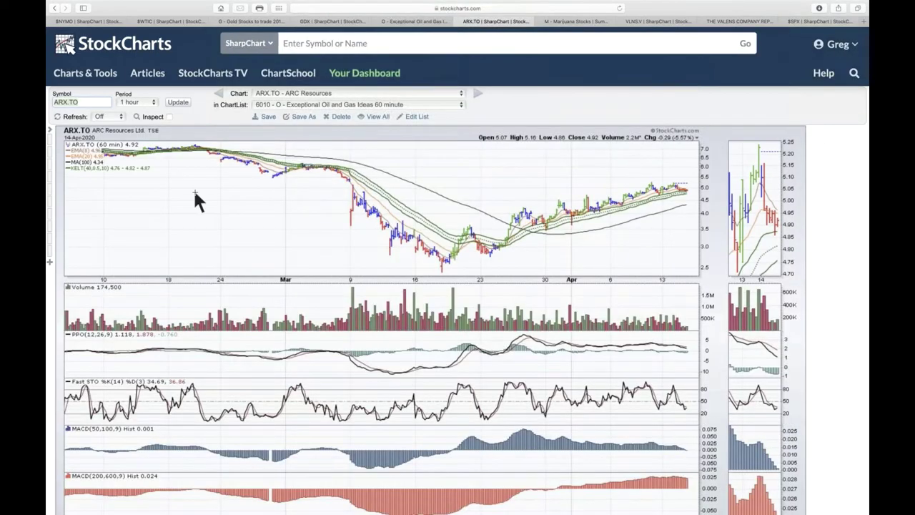
scroll(194, 192, down, 2)
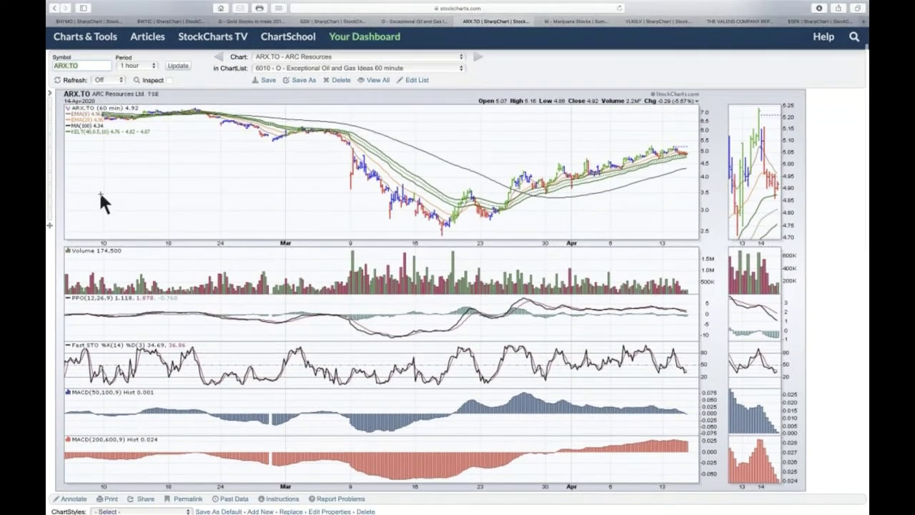
click(50, 188)
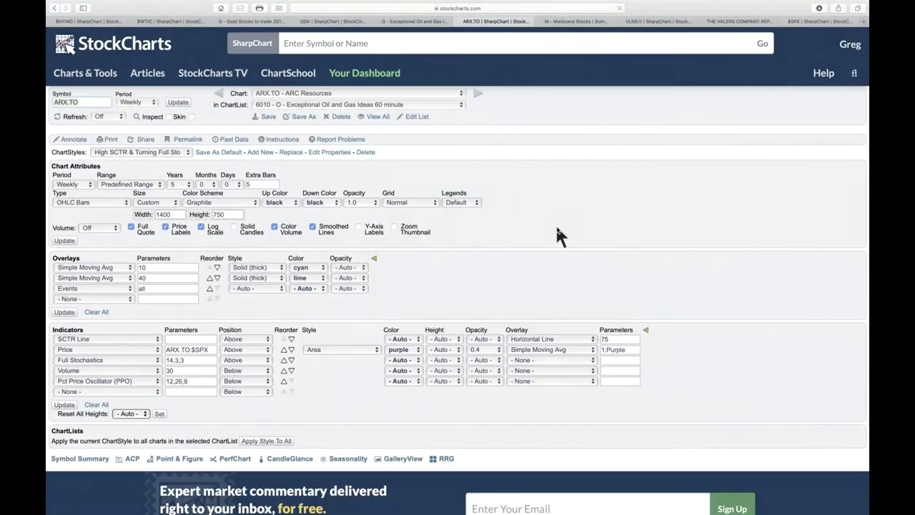
scroll(557, 230, down, 3)
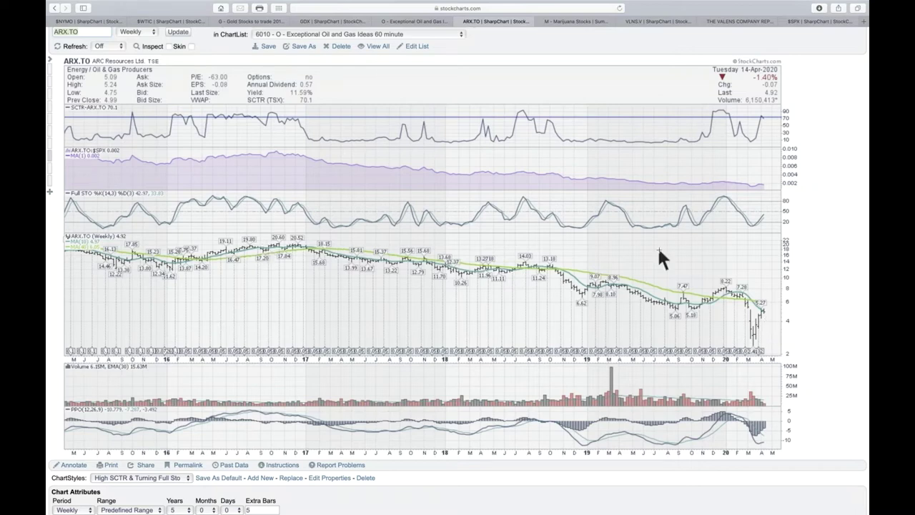
scroll(659, 254, up, 3)
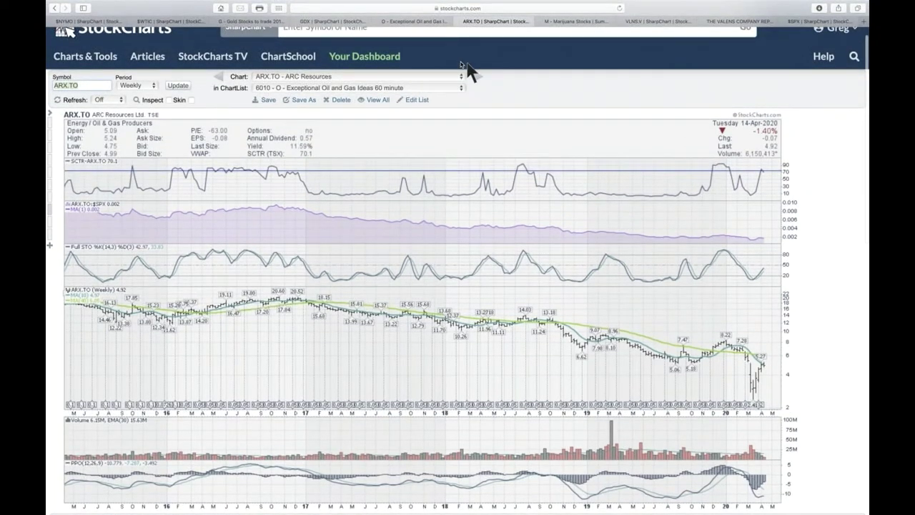
Open TRP.TO from the oil and gas ChartList summary in a new tab and show all of the list's charts there
click(434, 23)
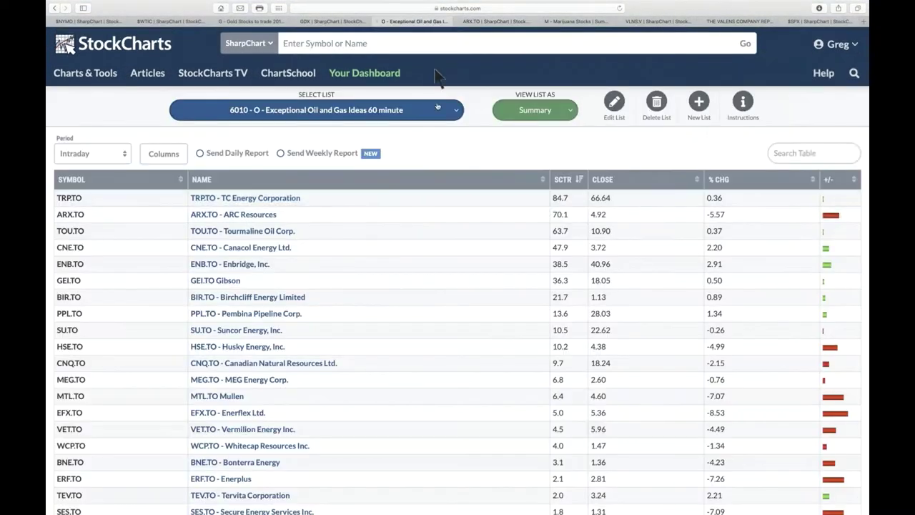
right_click(276, 199)
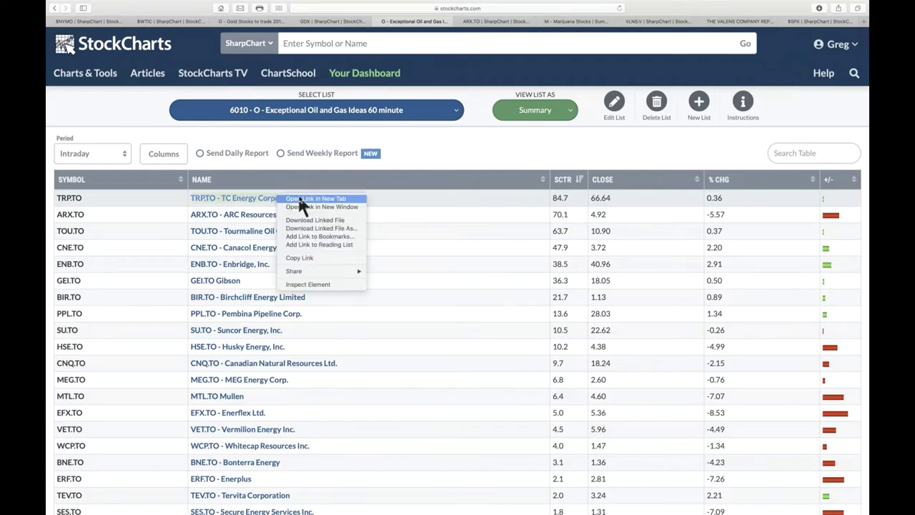
click(299, 202)
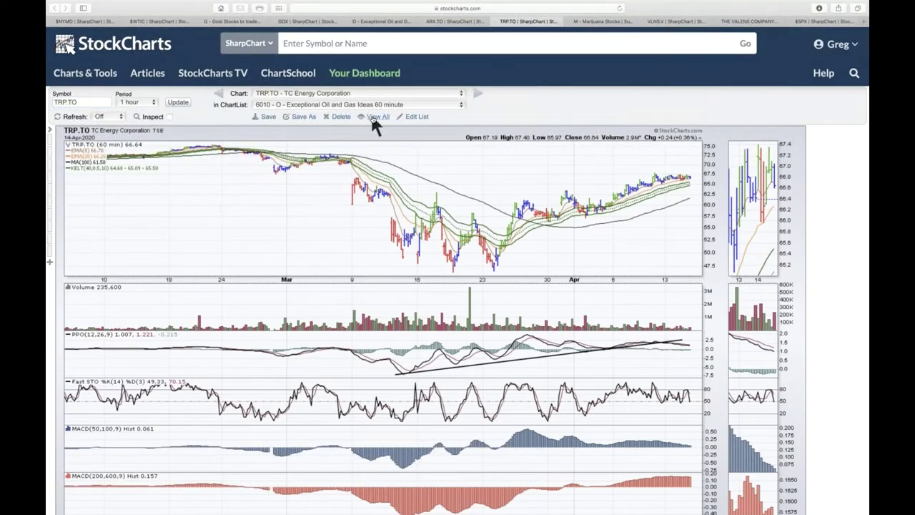
click(372, 117)
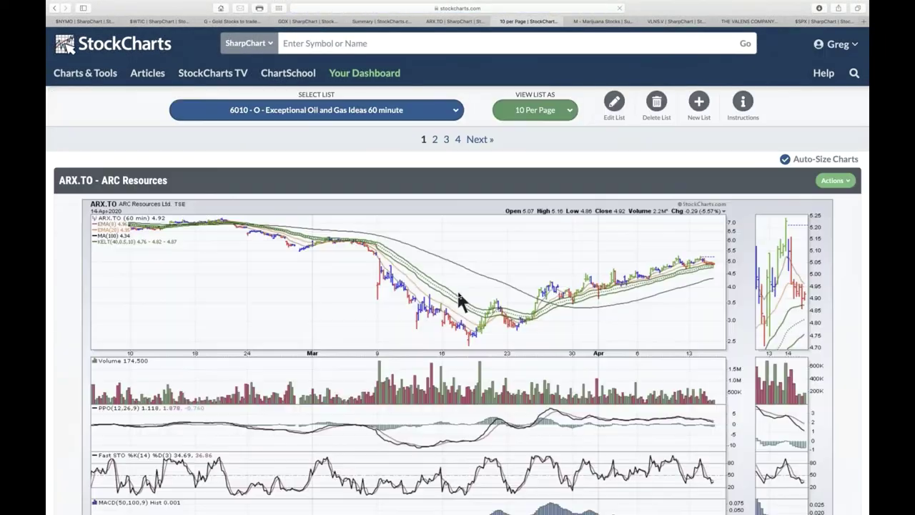
Examine the ARC Resources and Birchcliff Energy 60-minute charts, including their price trends and PPO momentum
scroll(458, 293, down, 3)
scroll(460, 301, down, 1)
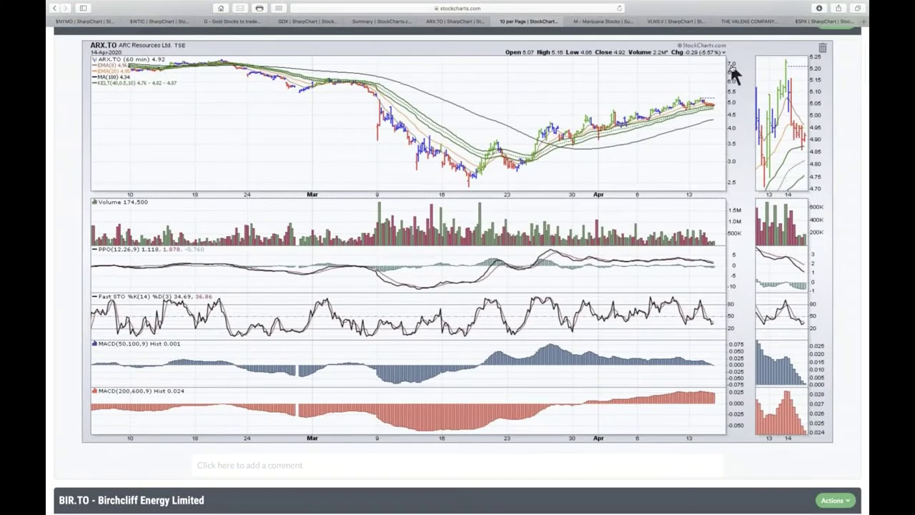
scroll(512, 301, down, 5)
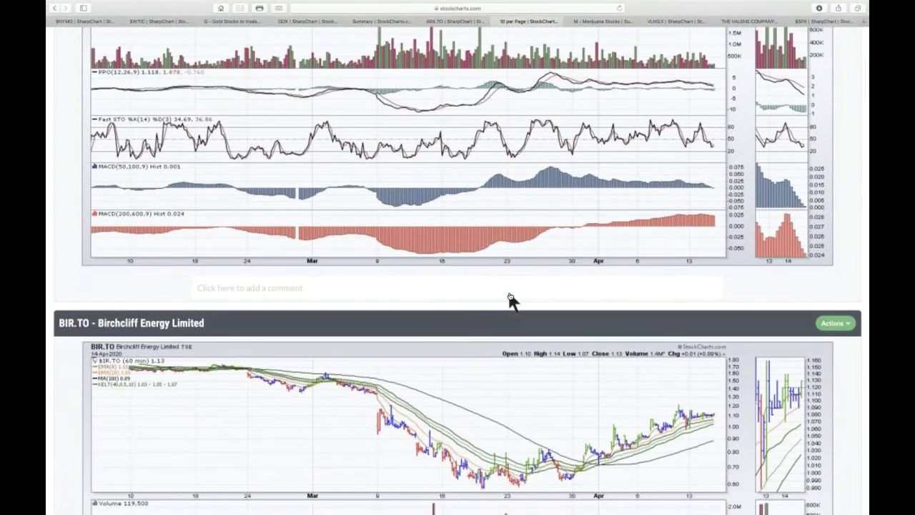
scroll(510, 300, down, 5)
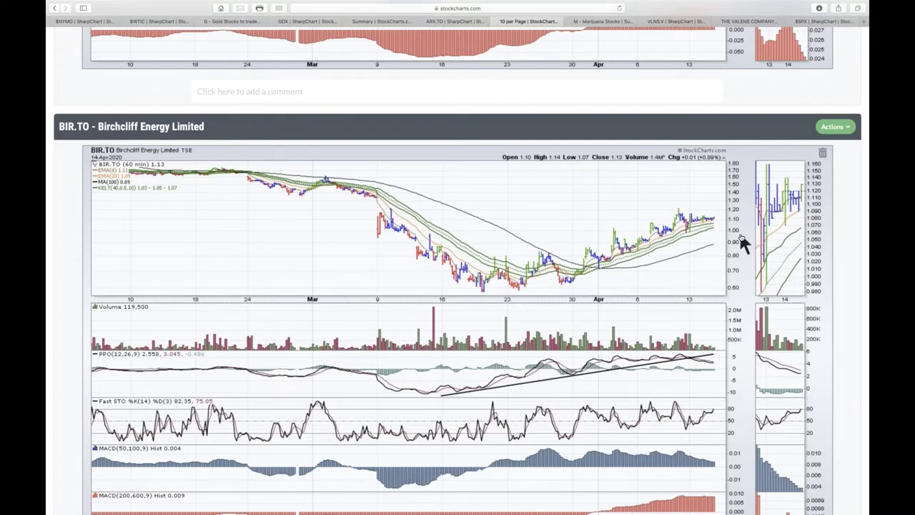
scroll(740, 236, down, 2)
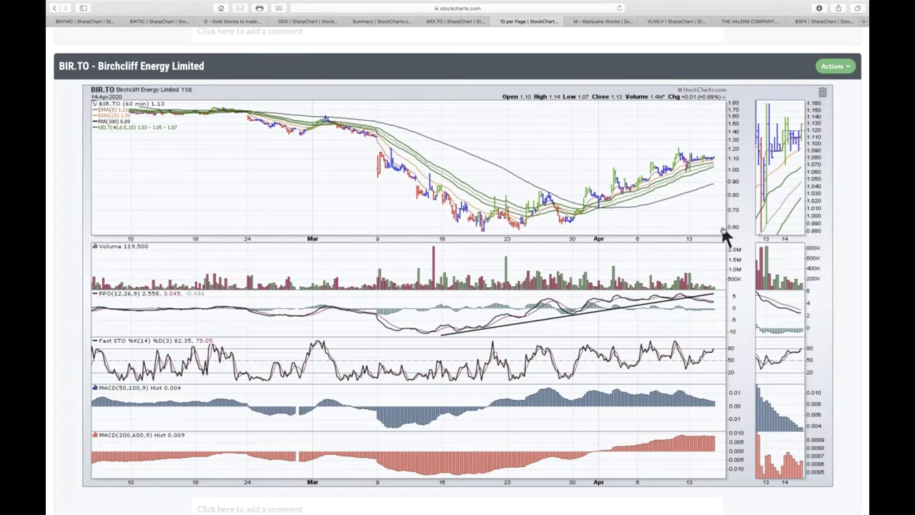
scroll(723, 233, down, 5)
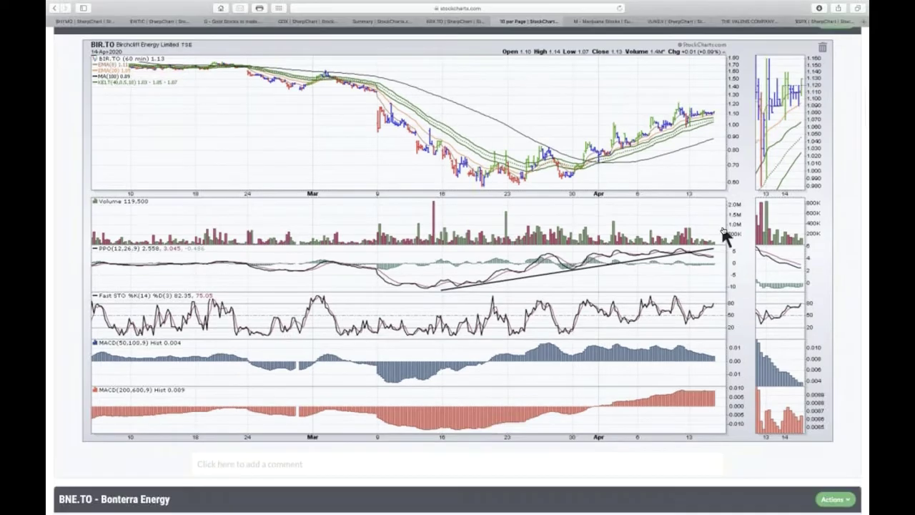
Examine the Bonterra Energy and Bonavista Energy 60-minute charts, comparing price with the moving averages and indicators
scroll(723, 233, down, 2)
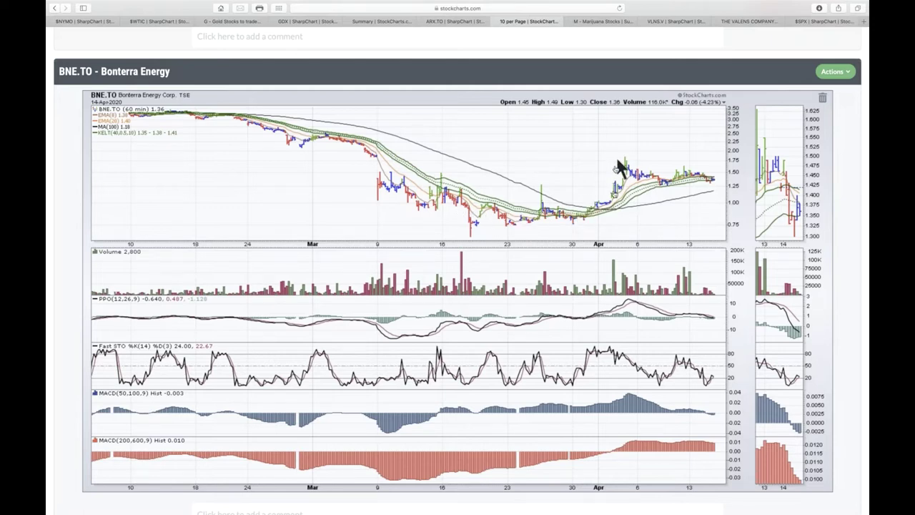
scroll(571, 240, down, 3)
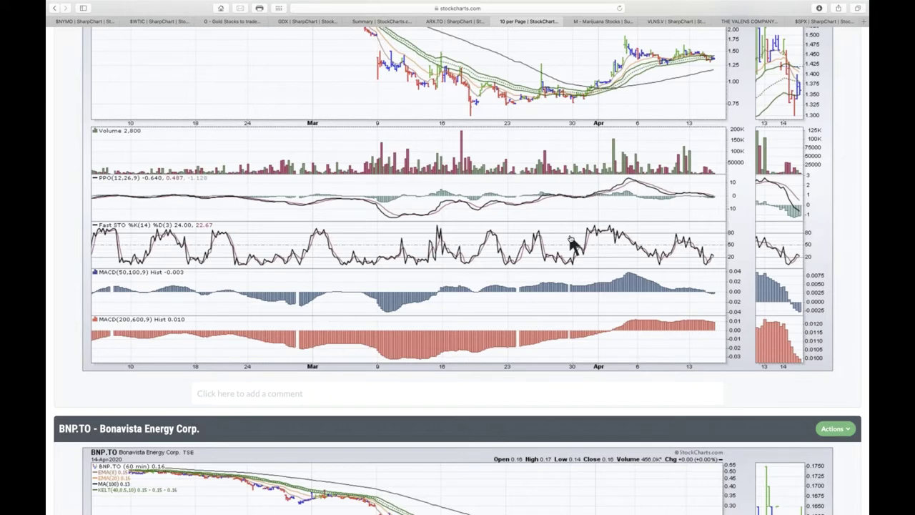
scroll(572, 243, down, 1)
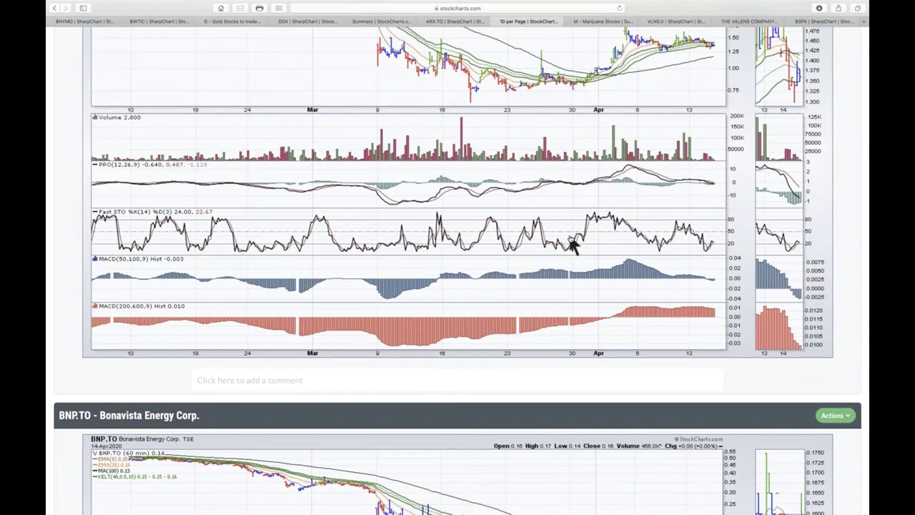
scroll(572, 243, down, 5)
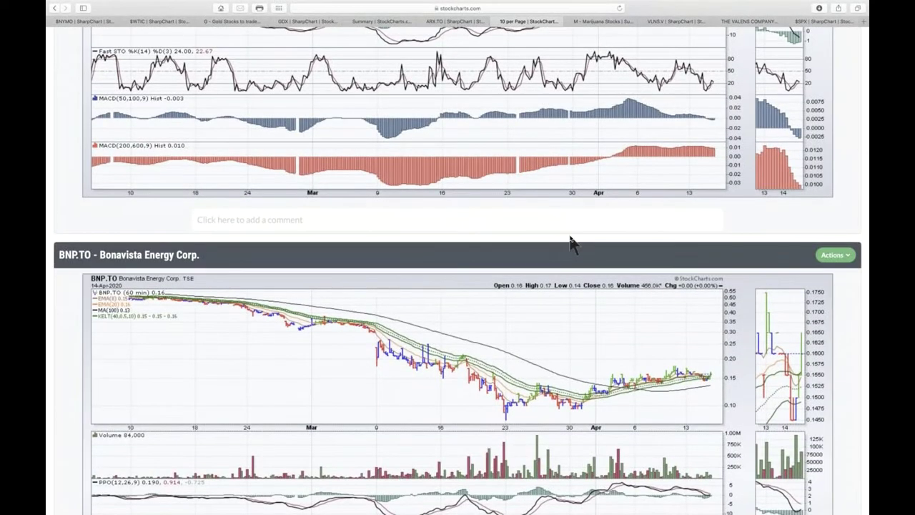
scroll(572, 243, down, 7)
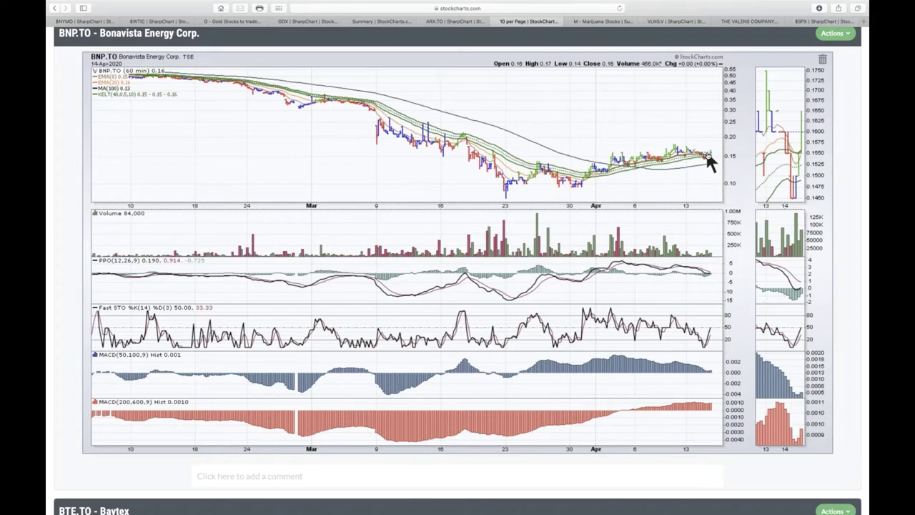
scroll(707, 155, down, 5)
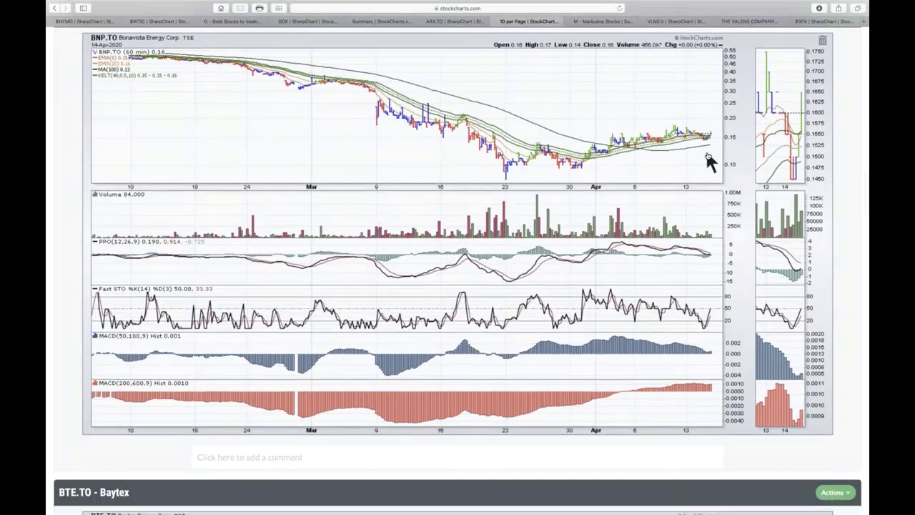
Review the Baytex, Cardinal Energy and Canacol Energy 60-minute charts and return to the weekly ARX.TO chart
scroll(706, 156, down, 4)
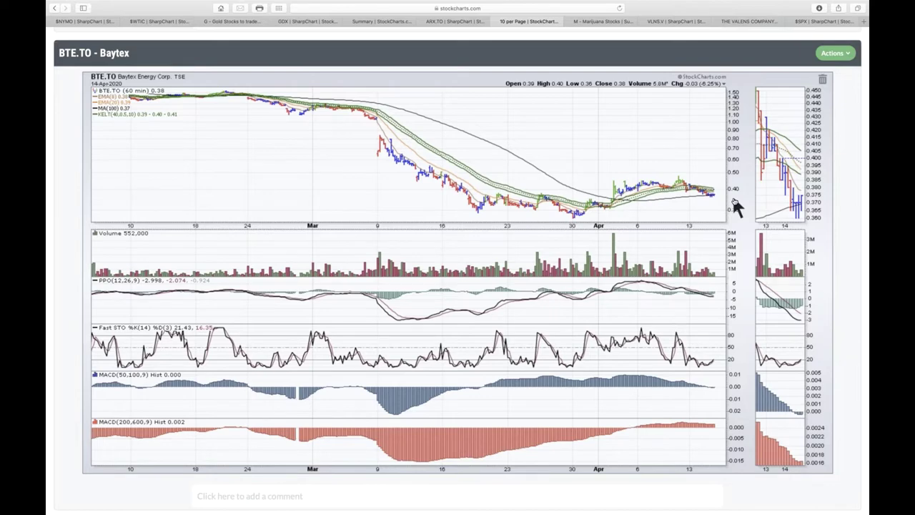
scroll(736, 207, down, 10)
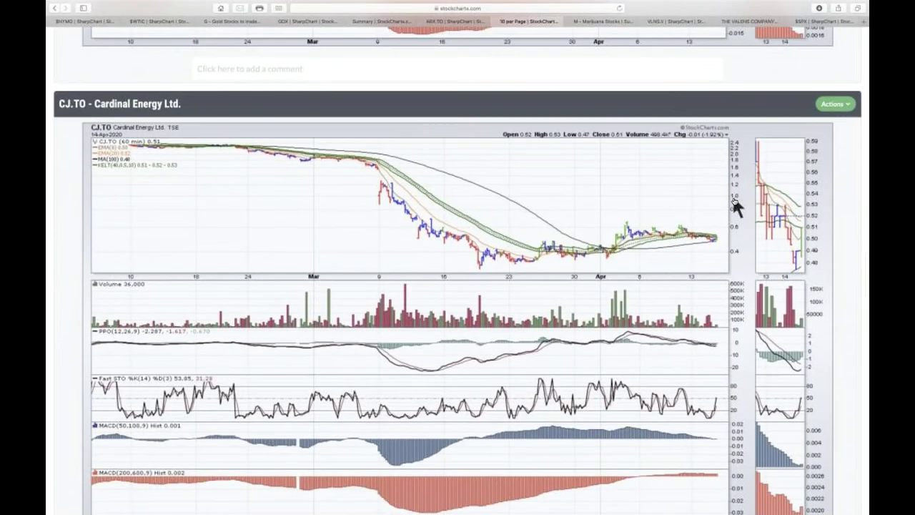
scroll(733, 200, down, 3)
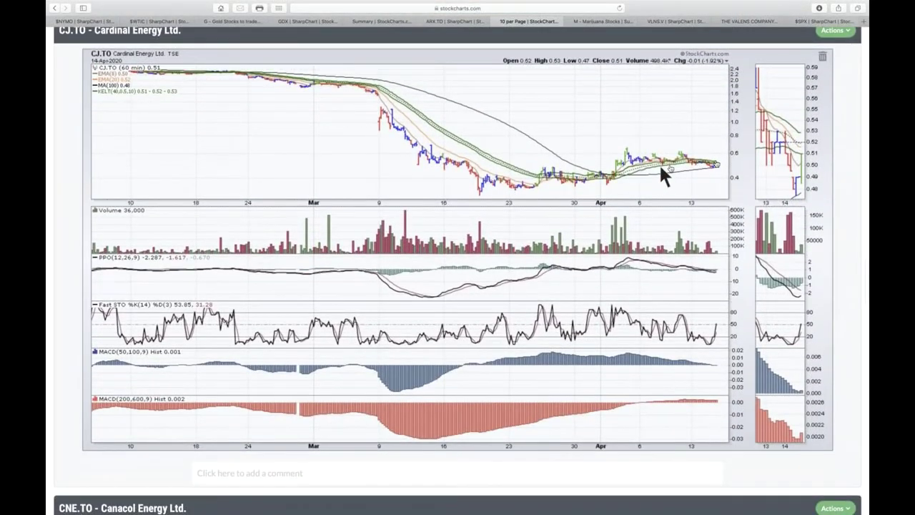
scroll(726, 163, down, 5)
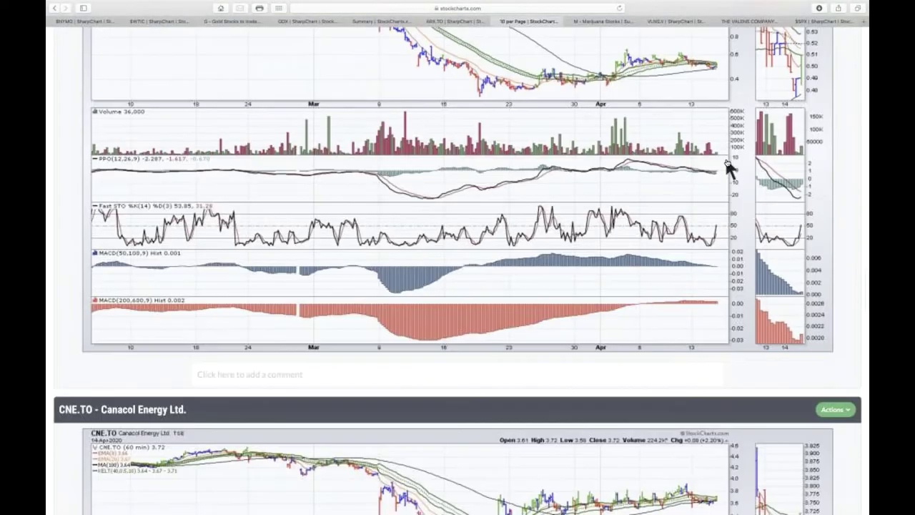
scroll(728, 164, down, 7)
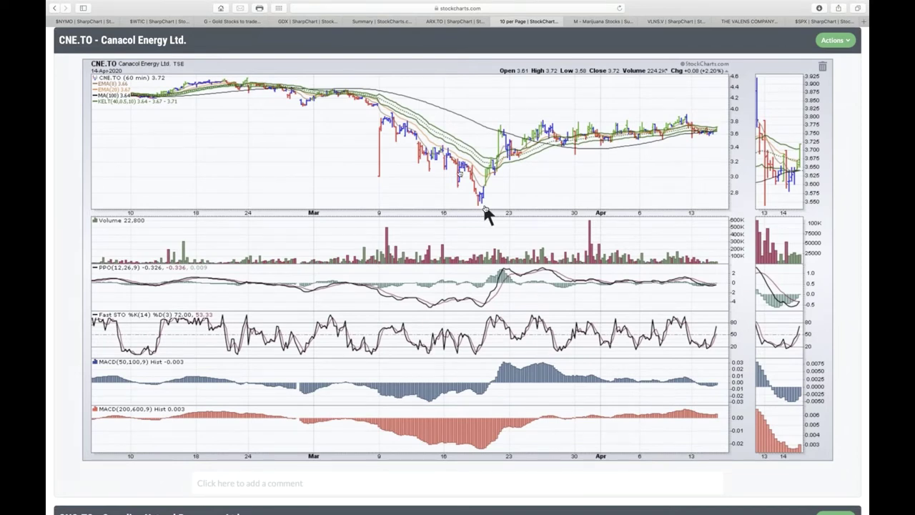
click(469, 24)
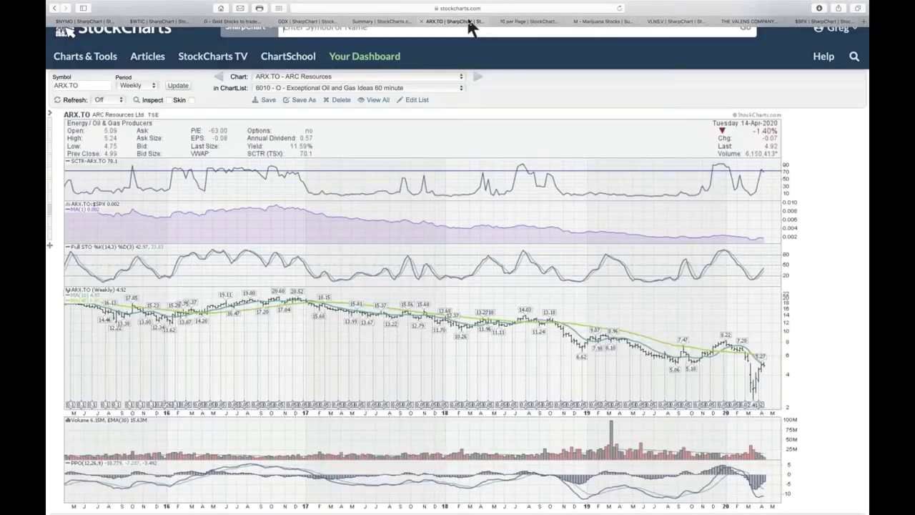
Load the weekly chart of CNE.TO in place of ARX.TO
click(87, 83)
text(cne.to)
key(Return)
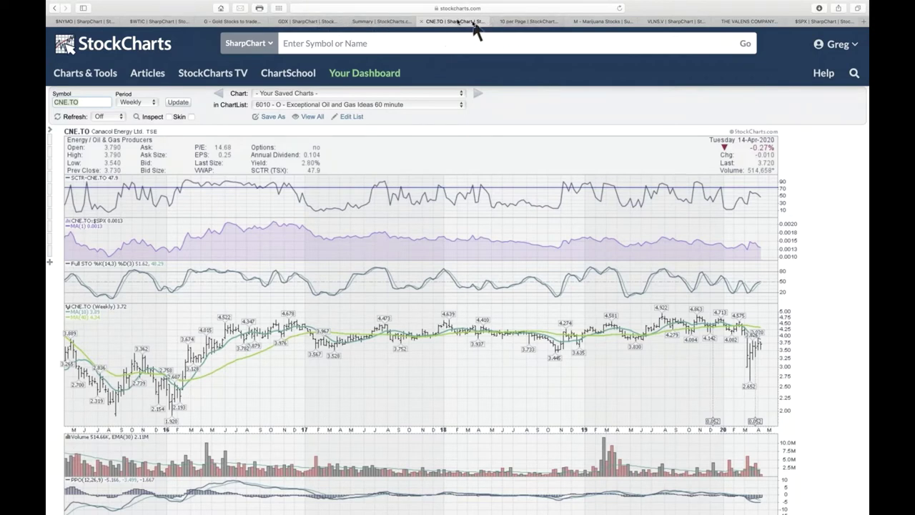
Return to the 60-minute ChartList and examine the Canadian Natural Resources chart
click(513, 23)
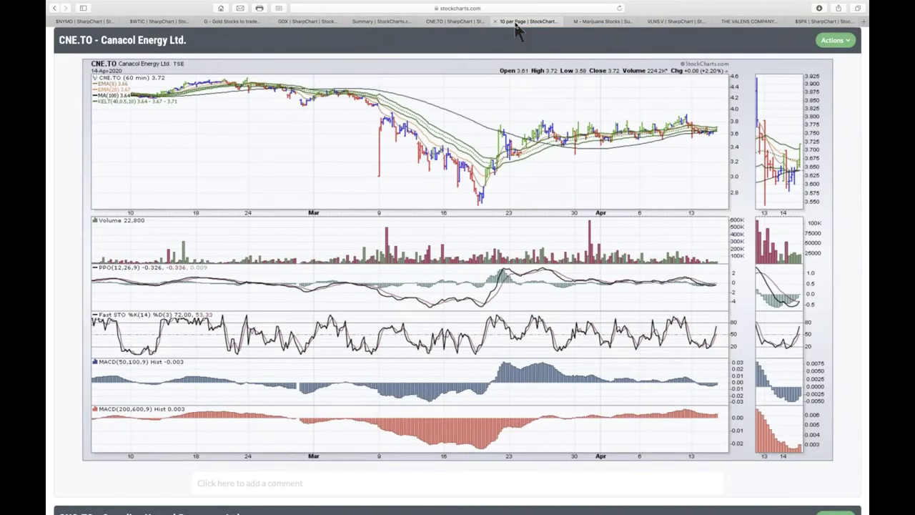
scroll(552, 294, down, 10)
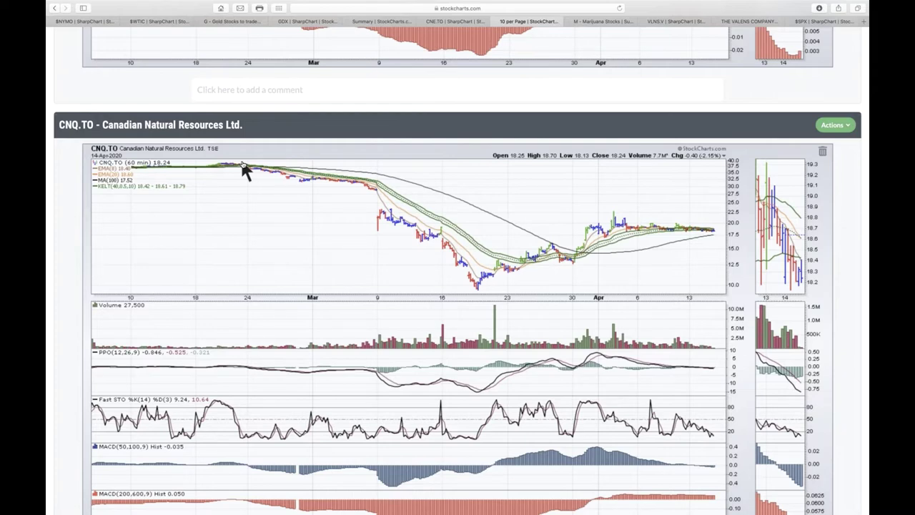
scroll(245, 172, down, 2)
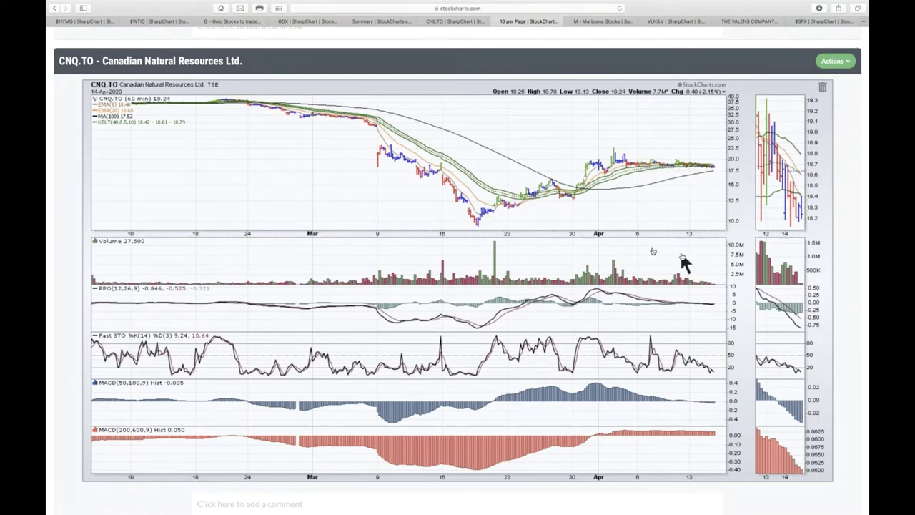
Change the weekly chart's symbol to CNQ.TO and view its full price history
click(466, 23)
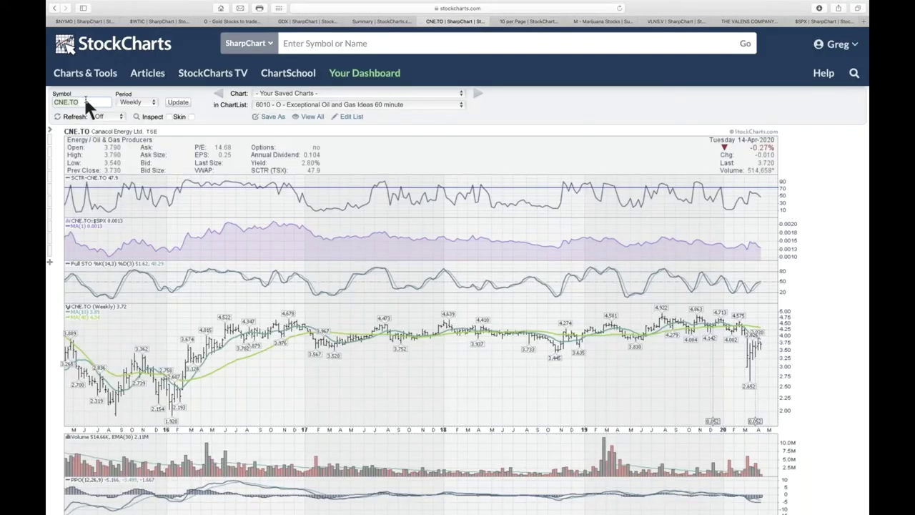
text(cnq.to)
key(Return)
scroll(225, 233, down, 3)
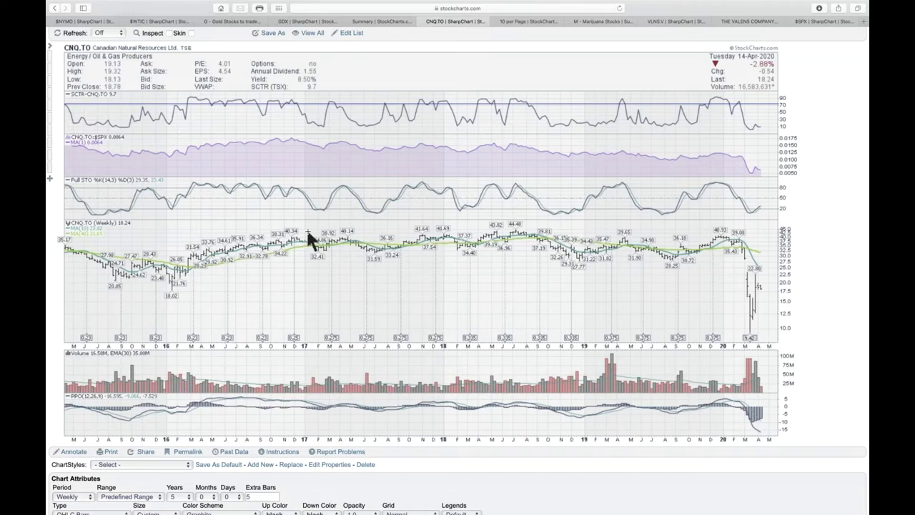
Go back to the 60-minute ChartList and review the Canadian Natural Resources, Crew Energy and Cenovus charts
click(531, 17)
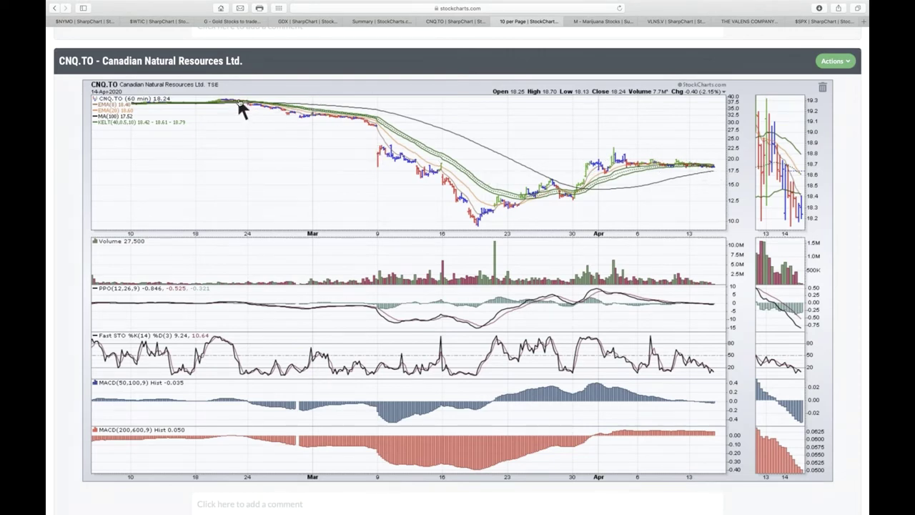
scroll(521, 321, down, 6)
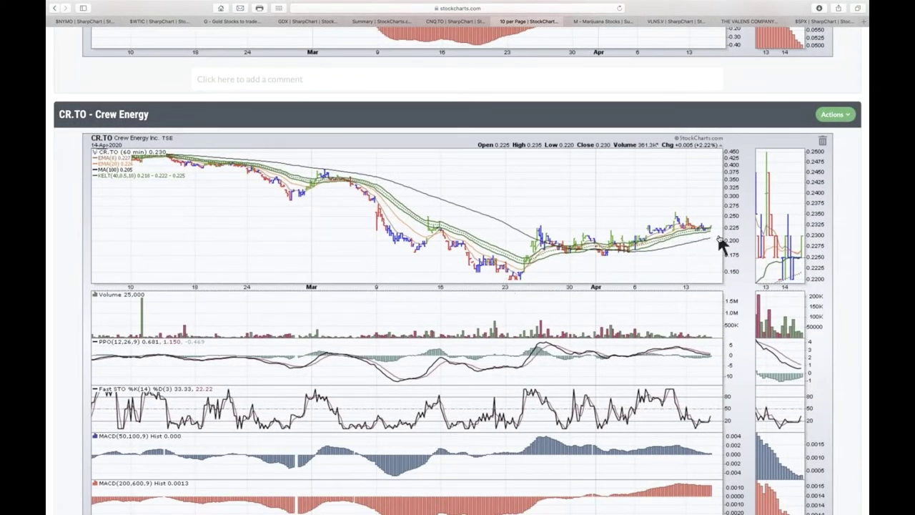
scroll(721, 243, down, 7)
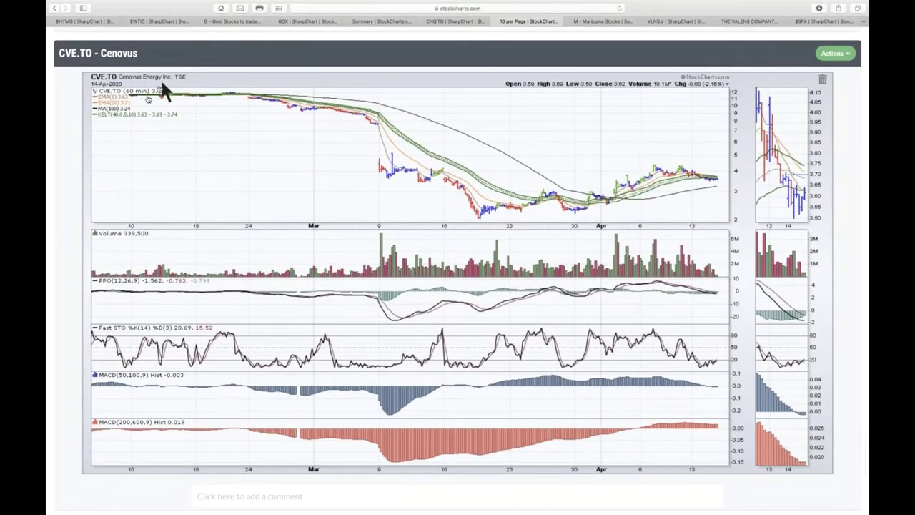
Change the weekly chart's symbol to CVE.TO and view its price and indicators
click(452, 22)
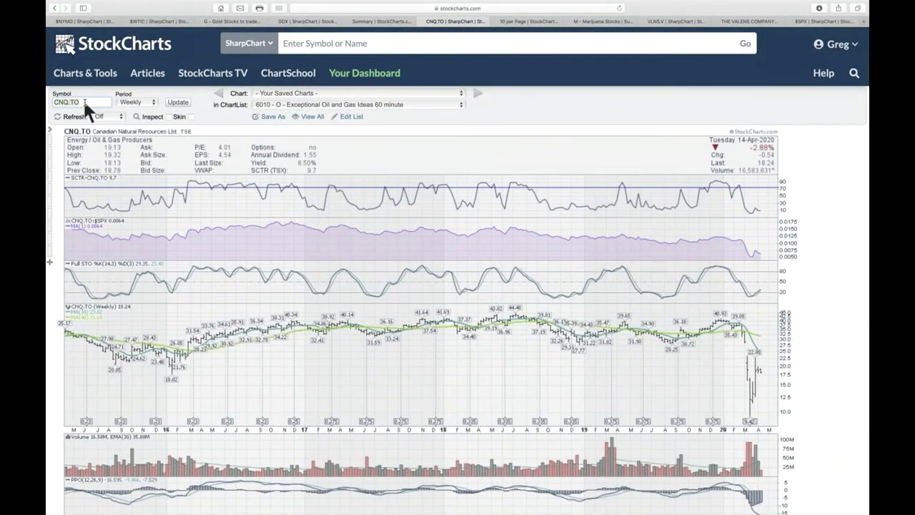
click(85, 103)
text(cve.to)
key(Return)
scroll(361, 304, down, 2)
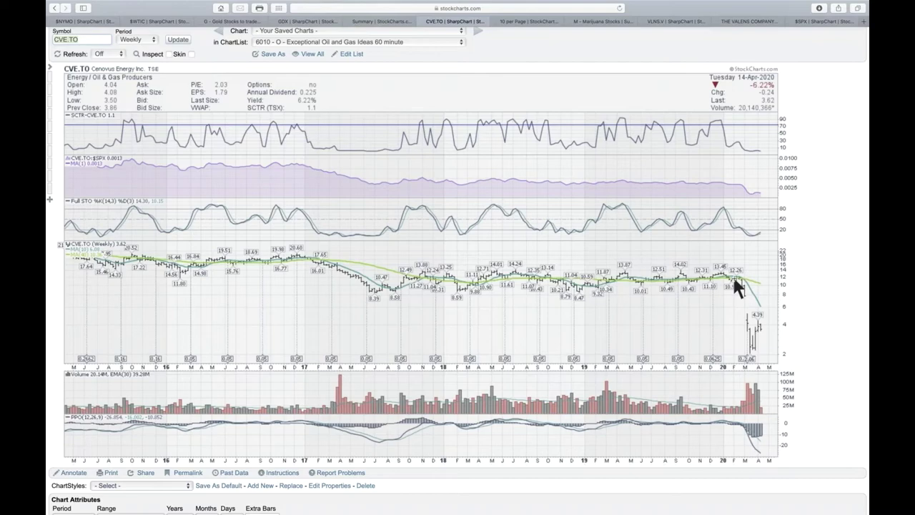
Return to the 60-minute oil and gas ChartList and open its second page
click(529, 21)
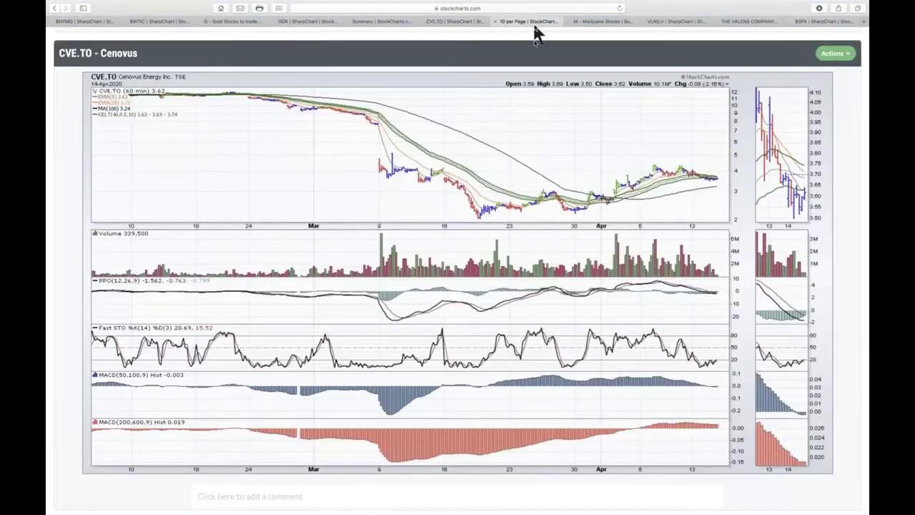
scroll(526, 258, down, 5)
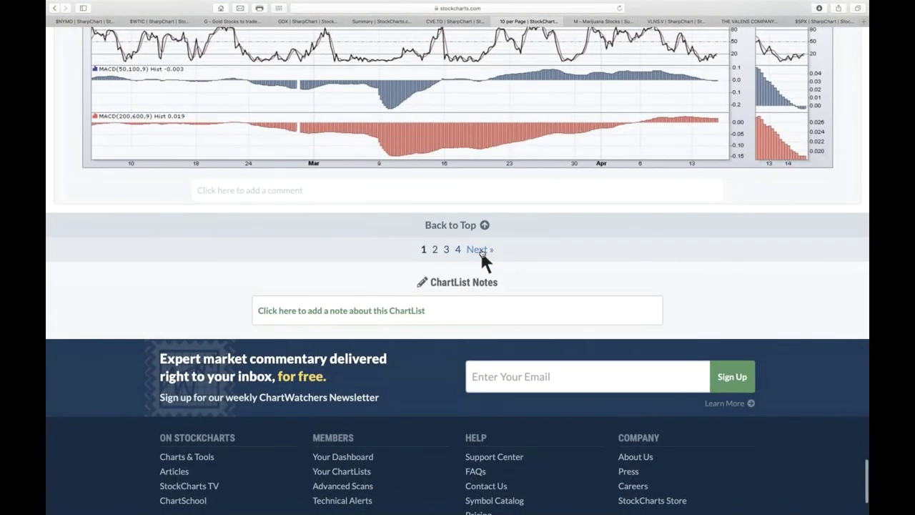
click(479, 250)
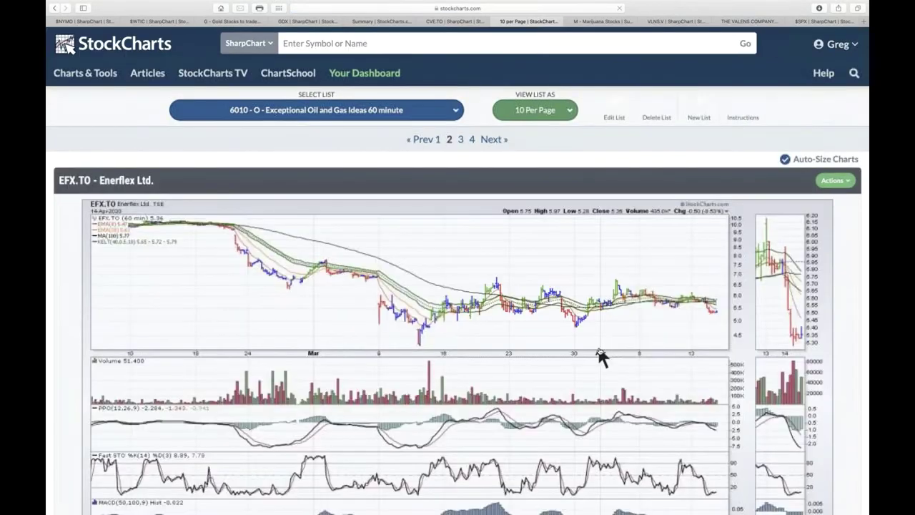
Examine the Enerflex, Enbridge and Enerplus 60-minute charts, including Enbridge's converging trendlines and the Enerplus PPO trendline
scroll(601, 358, down, 3)
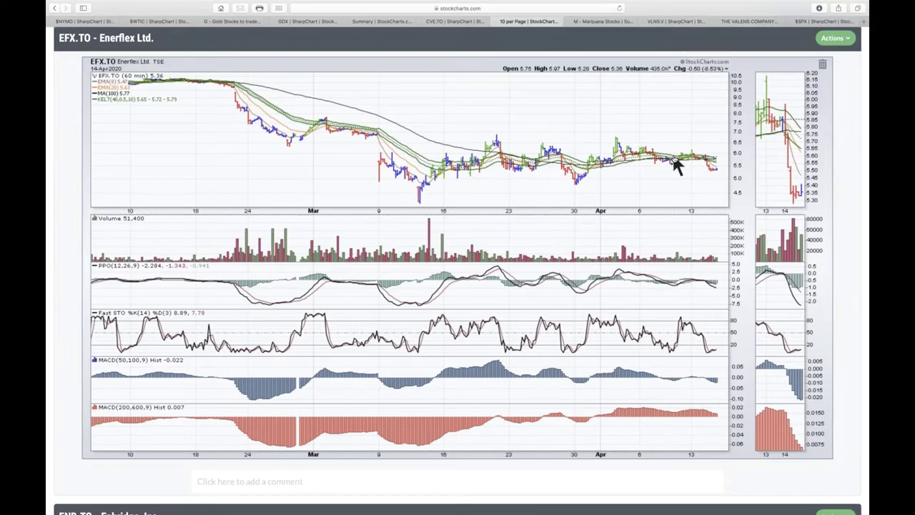
scroll(676, 164, down, 10)
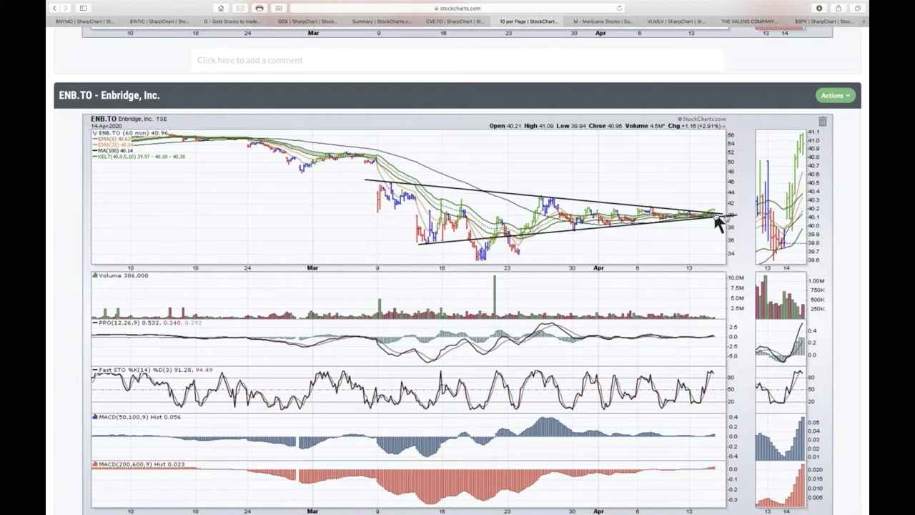
scroll(692, 227, down, 2)
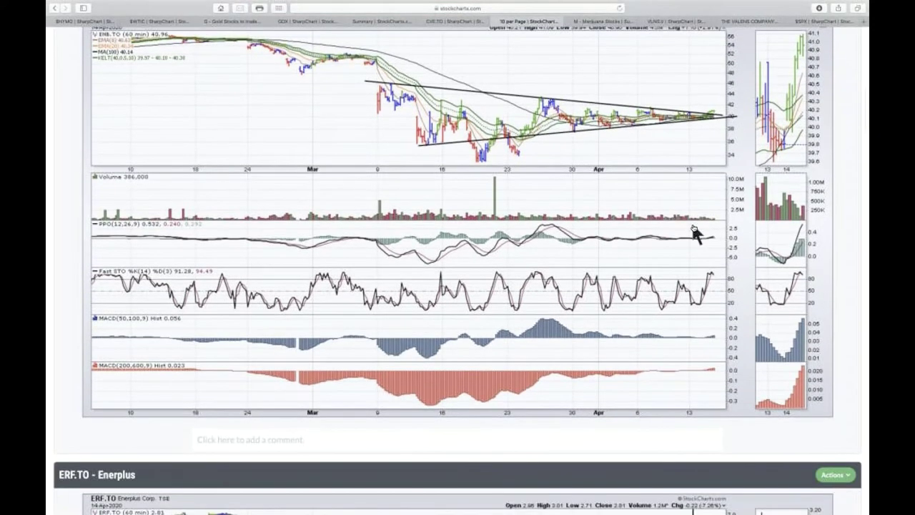
scroll(692, 228, down, 6)
scroll(695, 232, down, 1)
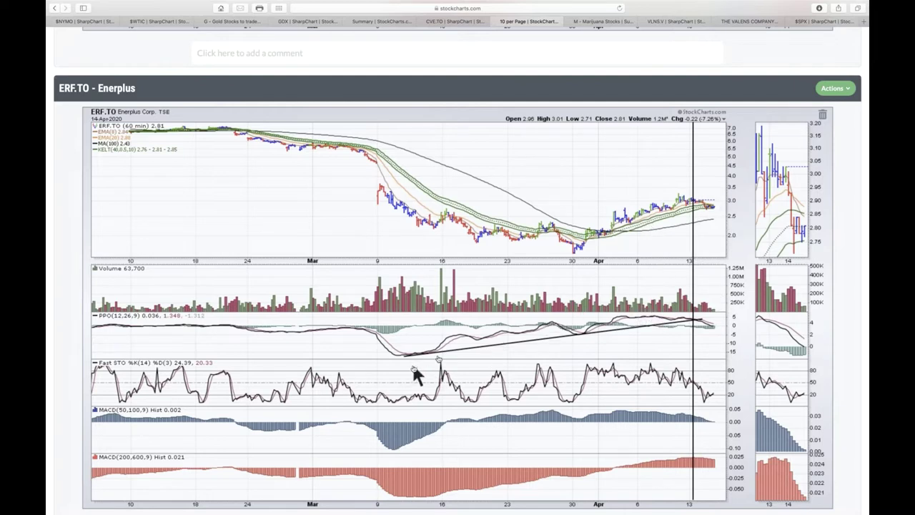
drag(674, 327, 700, 325)
scroll(732, 342, down, 3)
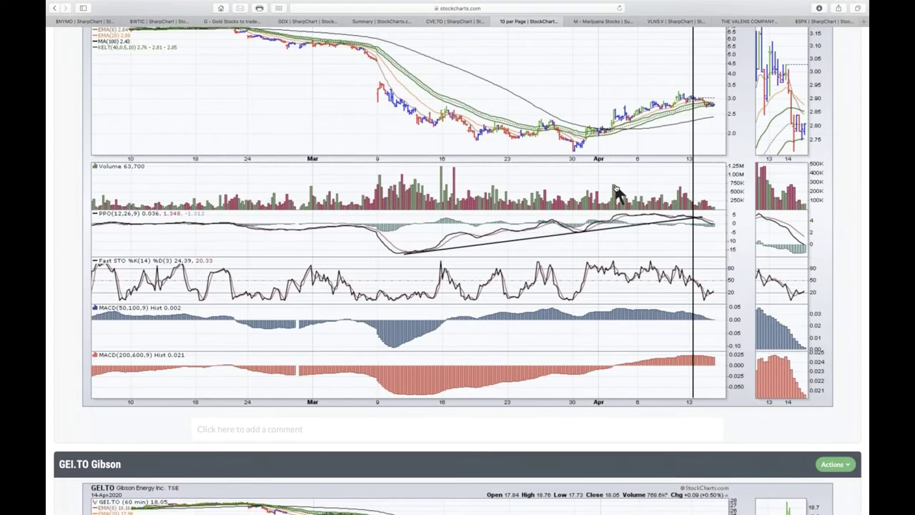
Examine the Gibson and Husky Energy 60-minute charts, comparing price with the moving averages and PPO trendlines
scroll(615, 189, down, 10)
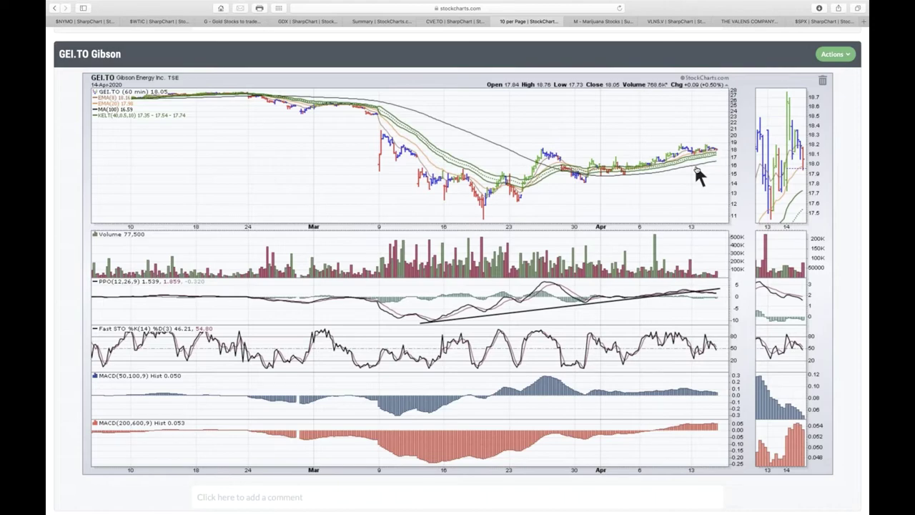
scroll(697, 170, down, 10)
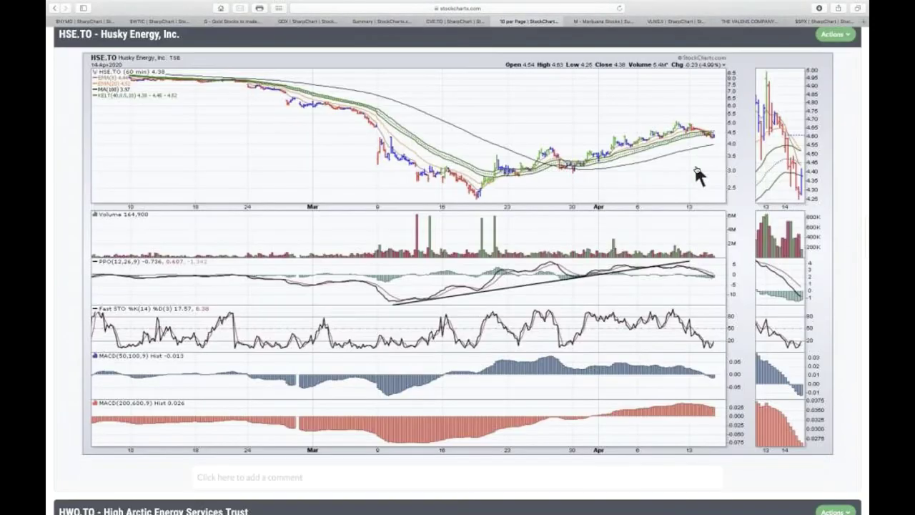
scroll(695, 170, up, 1)
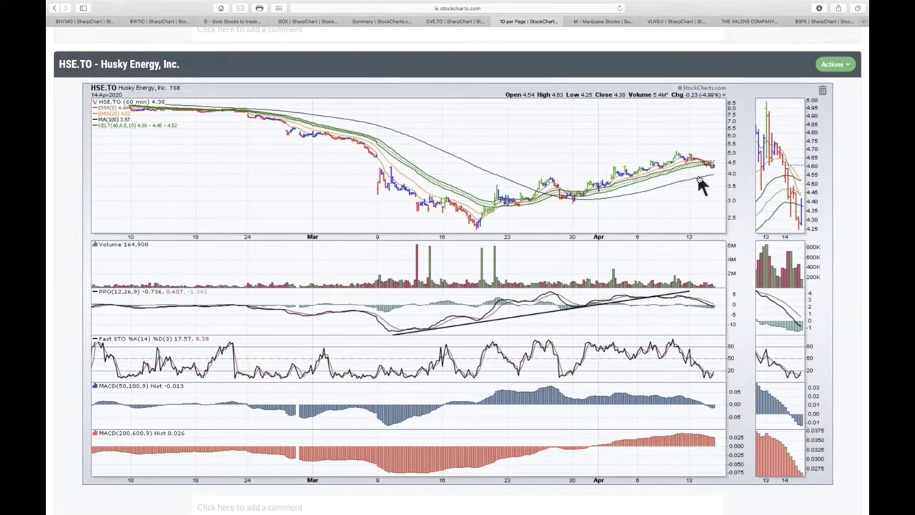
scroll(702, 185, down, 4)
scroll(701, 185, up, 3)
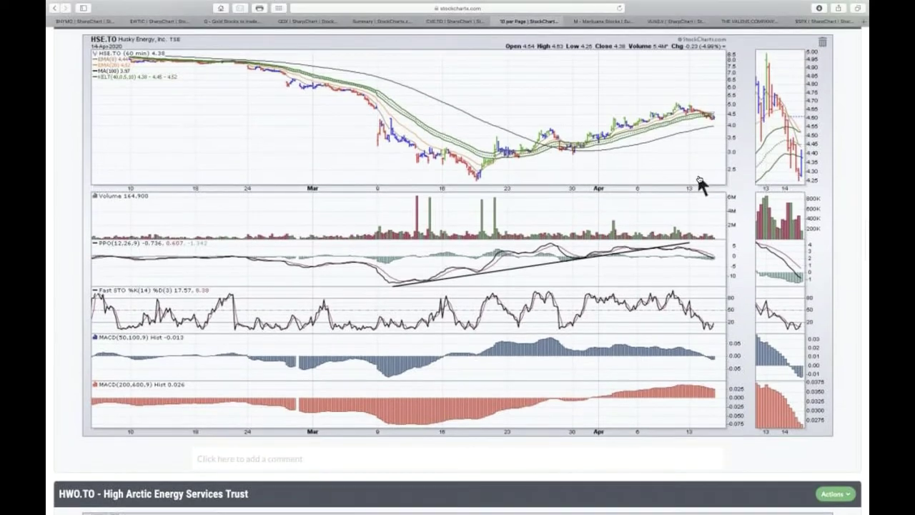
scroll(702, 184, down, 1)
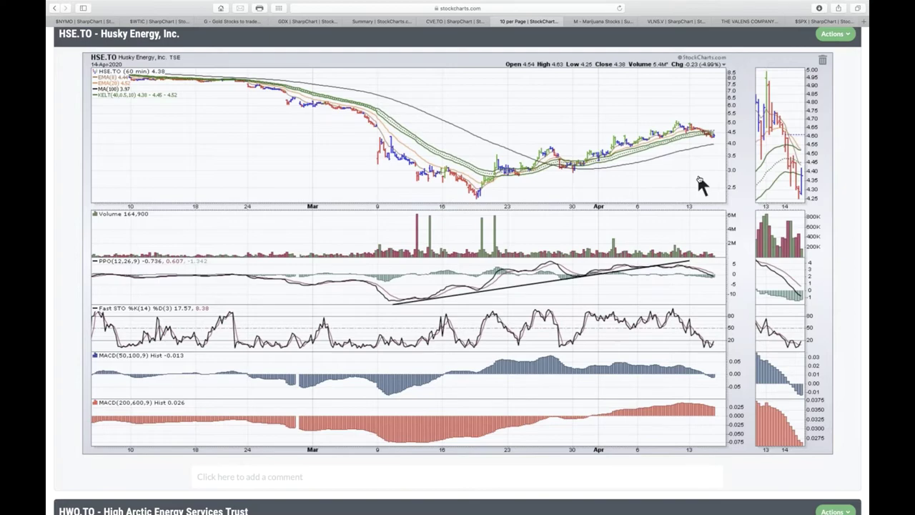
Review the High Arctic, Kelt Exploration, MEG Energy and Mullen 60-minute charts with their trendlines and PPO
scroll(700, 179, down, 10)
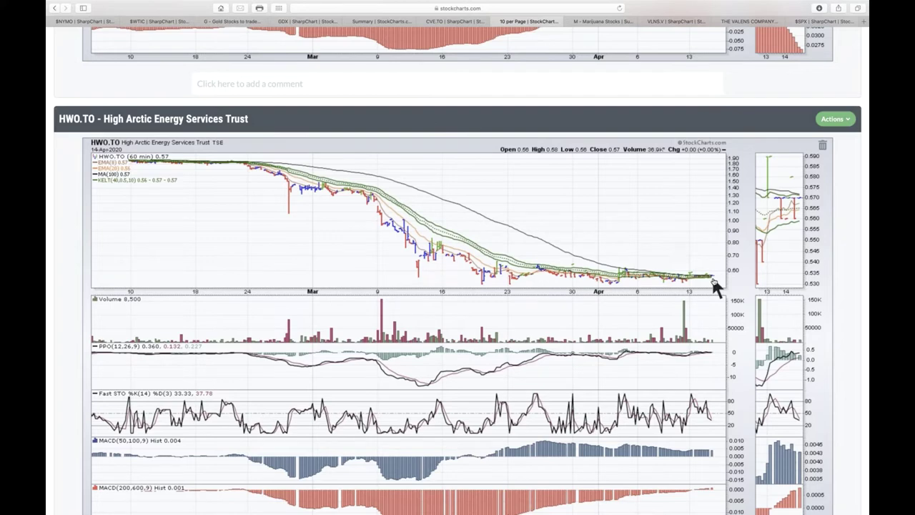
scroll(713, 280, down, 5)
scroll(710, 274, down, 1)
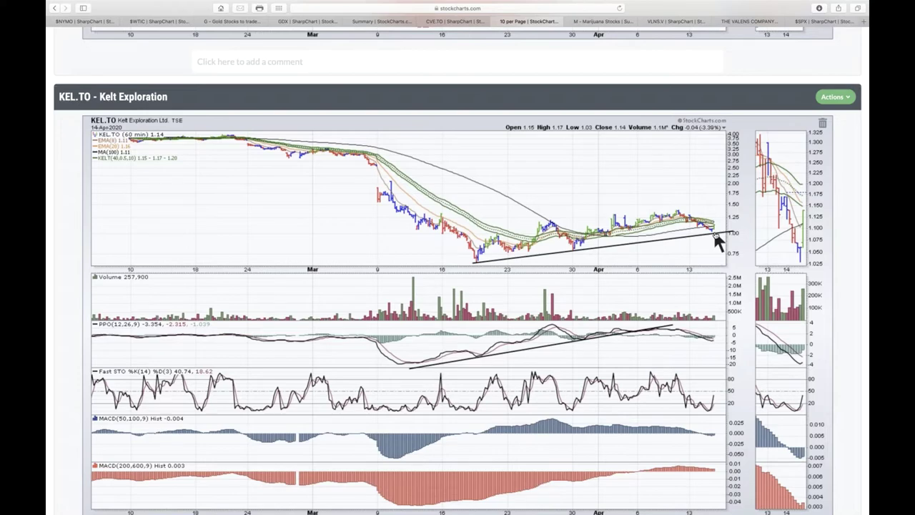
scroll(717, 241, down, 10)
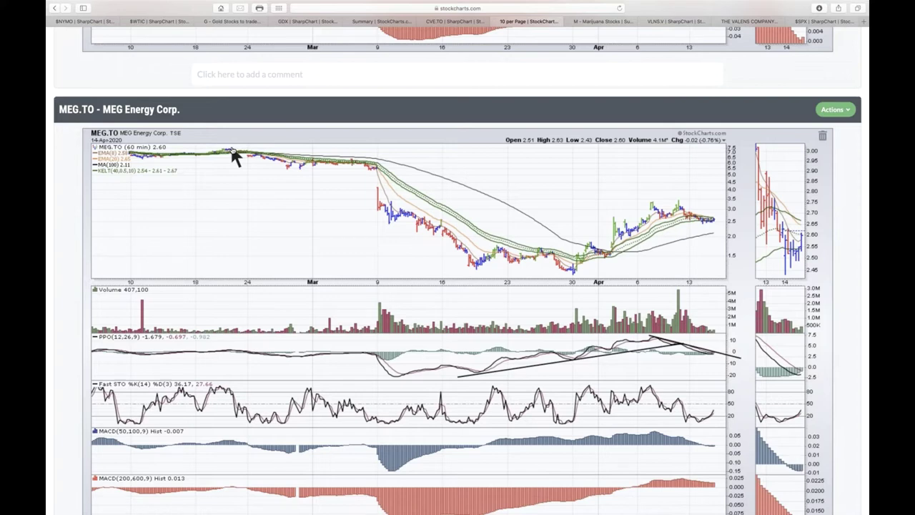
scroll(234, 156, down, 3)
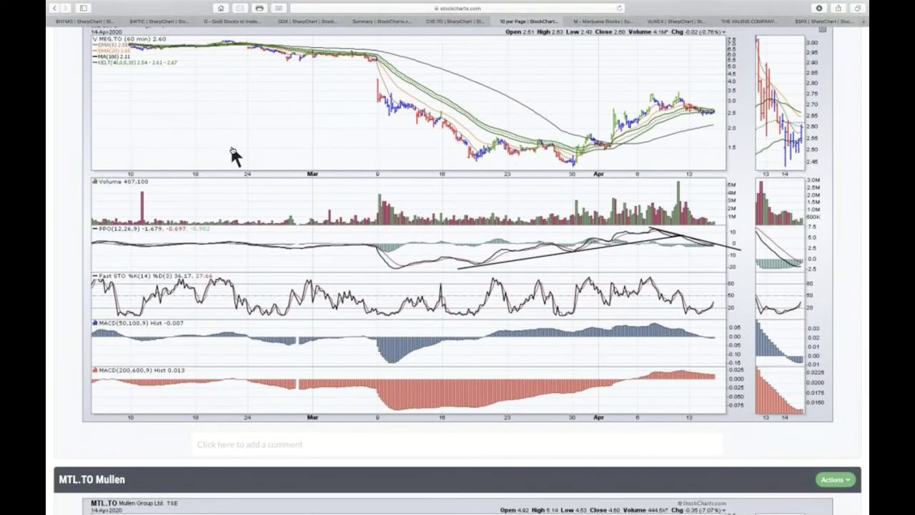
scroll(234, 155, down, 5)
scroll(234, 155, down, 4)
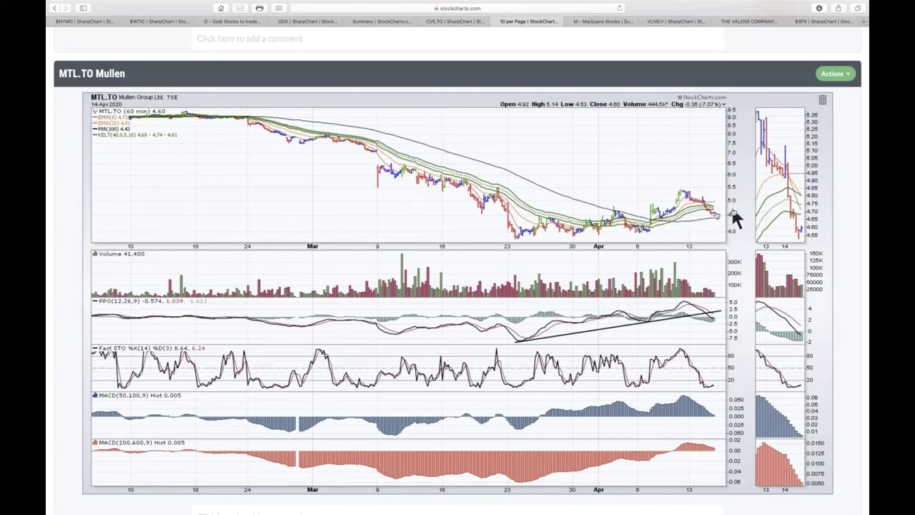
Change the weekly chart's symbol to MTL.TO
click(477, 24)
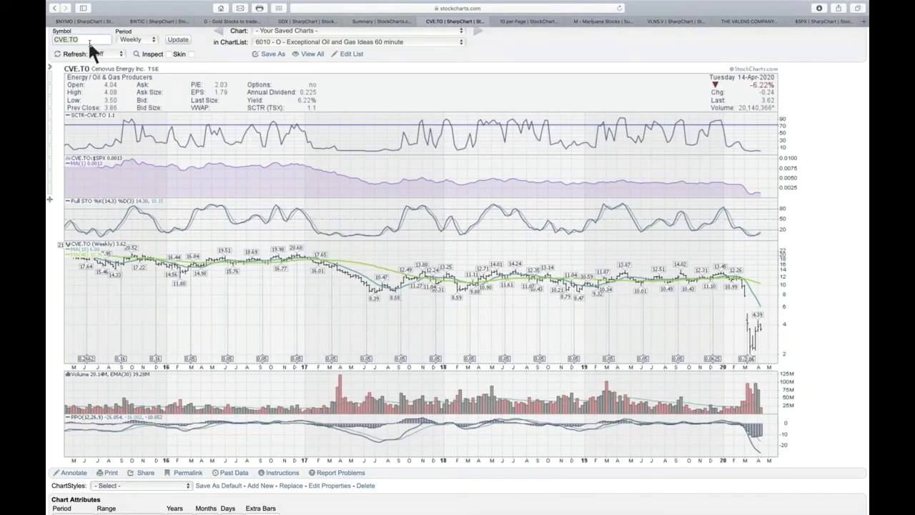
text(mtl.to)
key(Return)
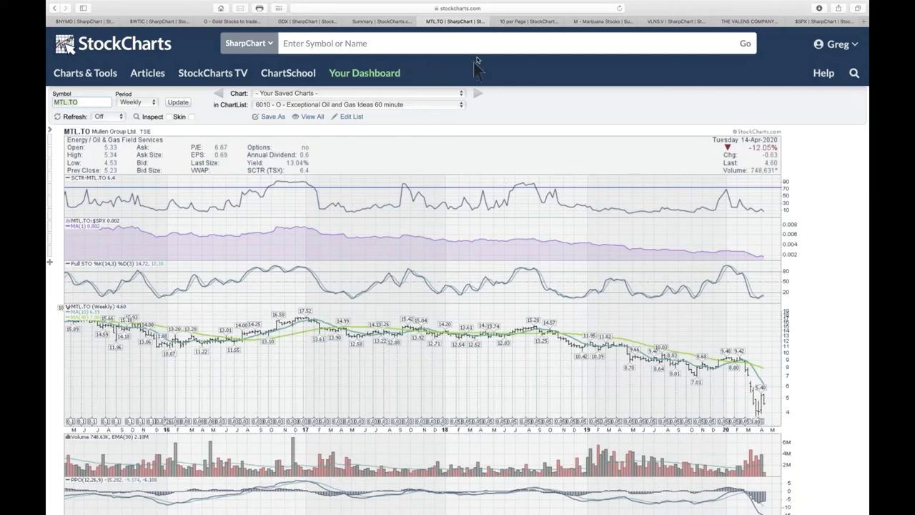
Review the Precision Drilling 60-minute chart in the ChartList and open the list's third page
click(532, 22)
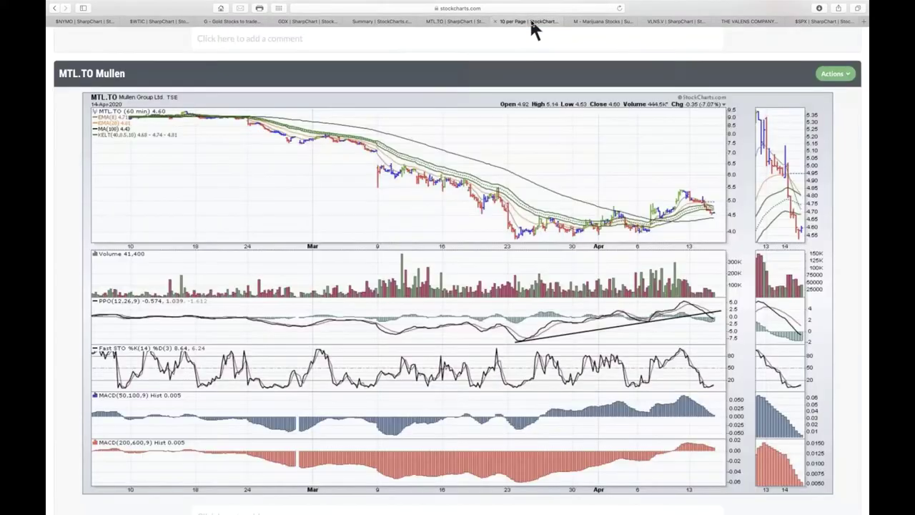
scroll(473, 328, down, 5)
scroll(473, 330, down, 2)
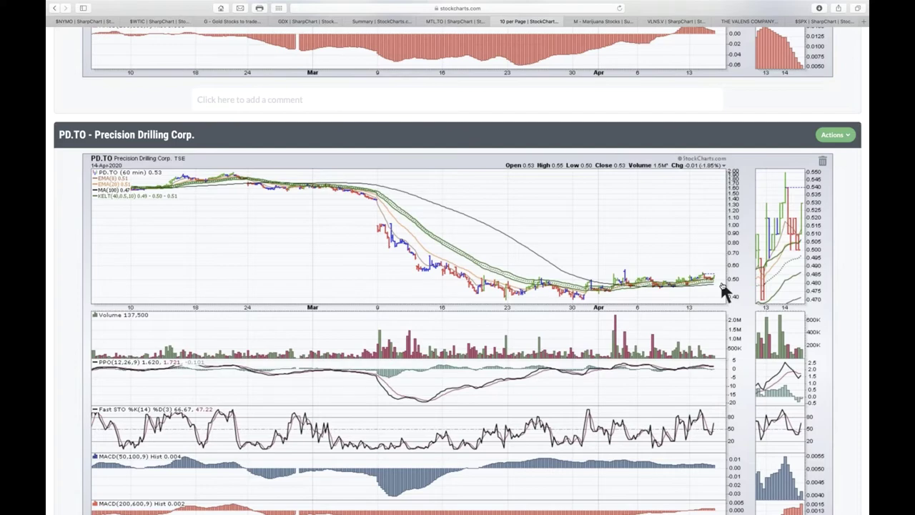
scroll(720, 284, down, 10)
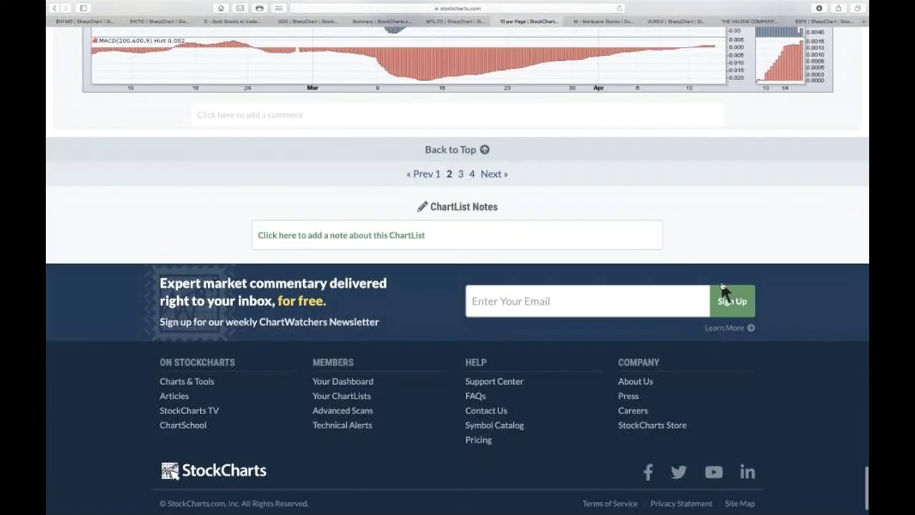
click(495, 167)
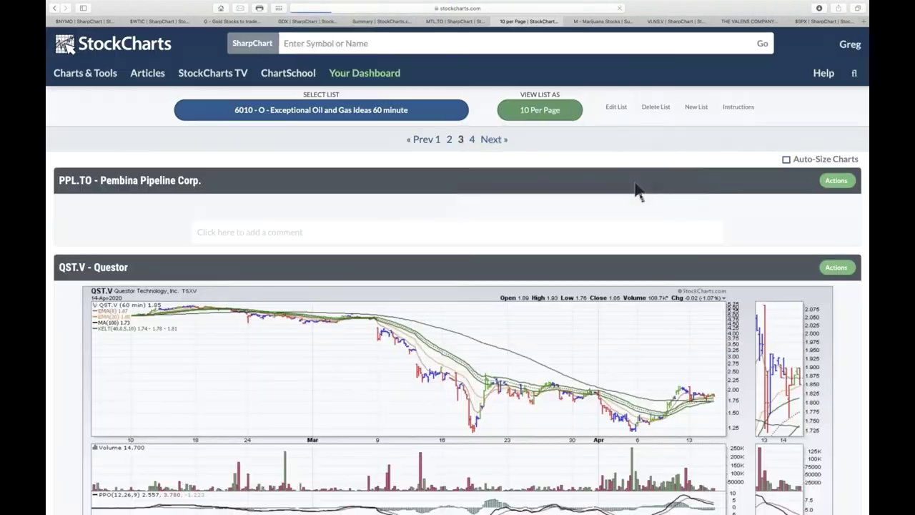
Review the Pembina Pipeline, Questor, ShawCor and Secure Energy 60-minute charts, comparing price with the moving averages and PPO
scroll(669, 322, down, 2)
scroll(668, 322, down, 3)
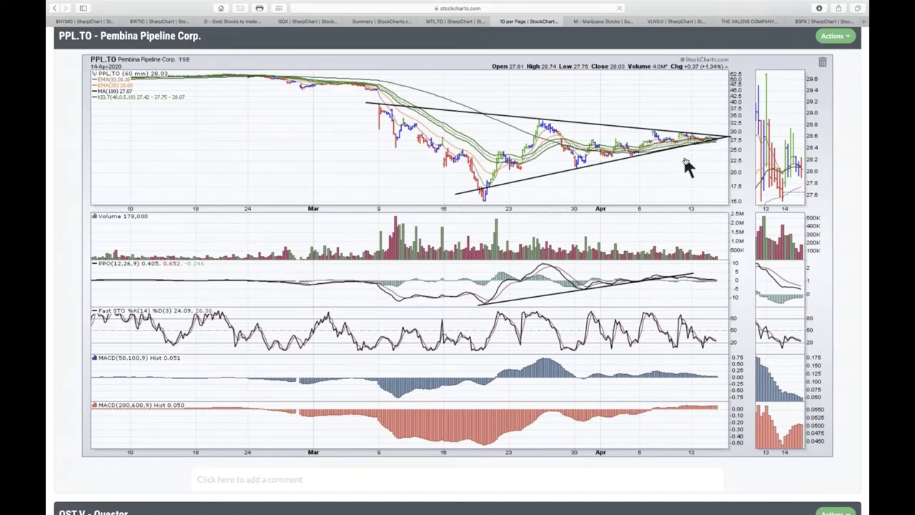
scroll(653, 206, down, 5)
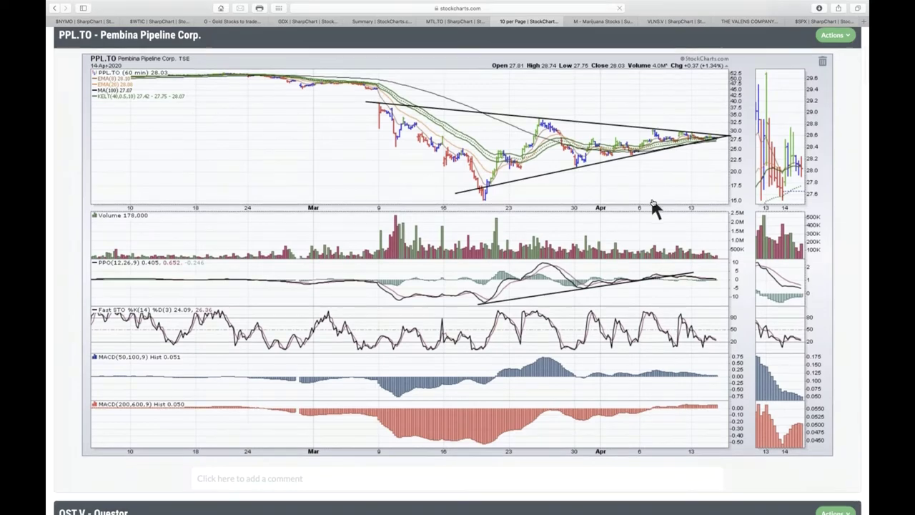
scroll(653, 206, down, 2)
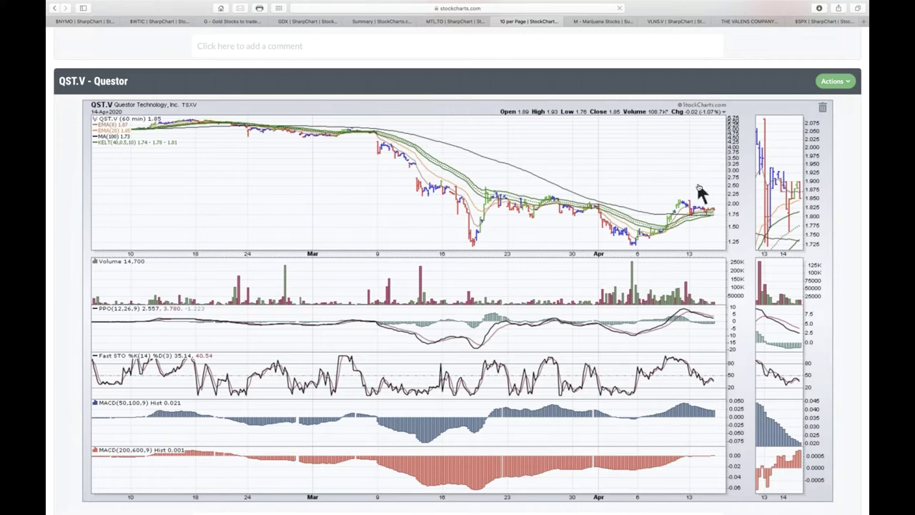
scroll(699, 191, down, 10)
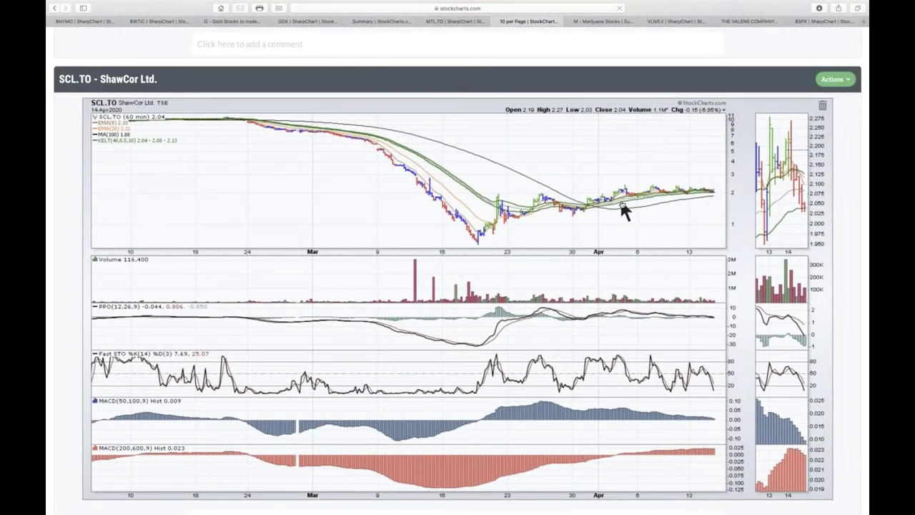
scroll(622, 205, down, 1)
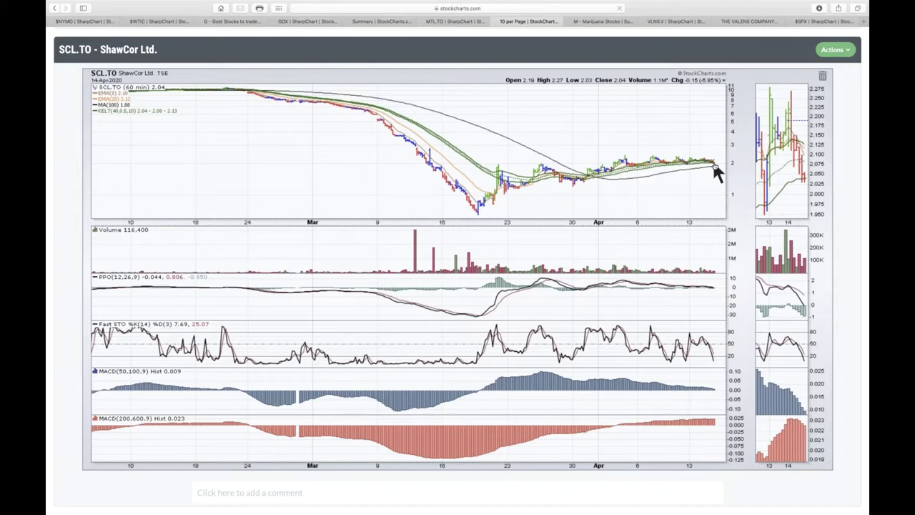
scroll(714, 172, down, 10)
scroll(711, 158, down, 2)
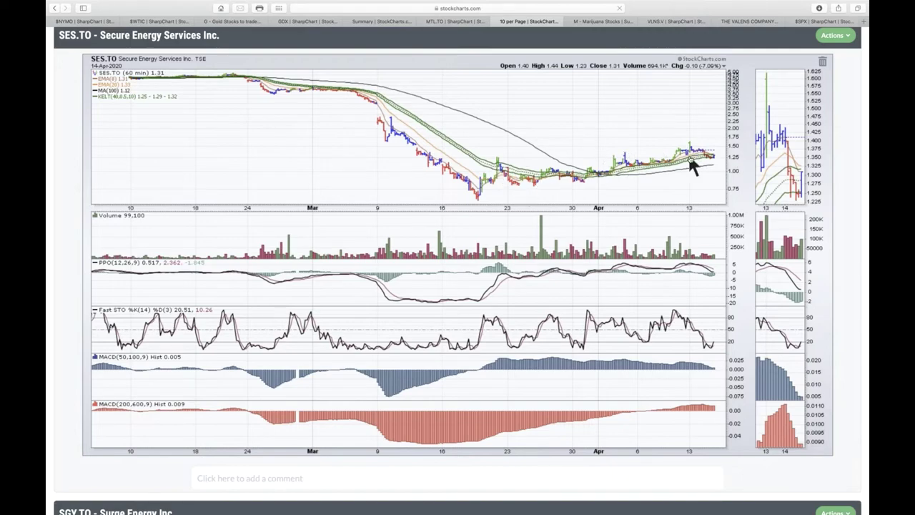
Examine the Surge Energy and Suncor Energy 60-minute charts, including Suncor's PPO trendline and most recent price bars
scroll(691, 161, down, 10)
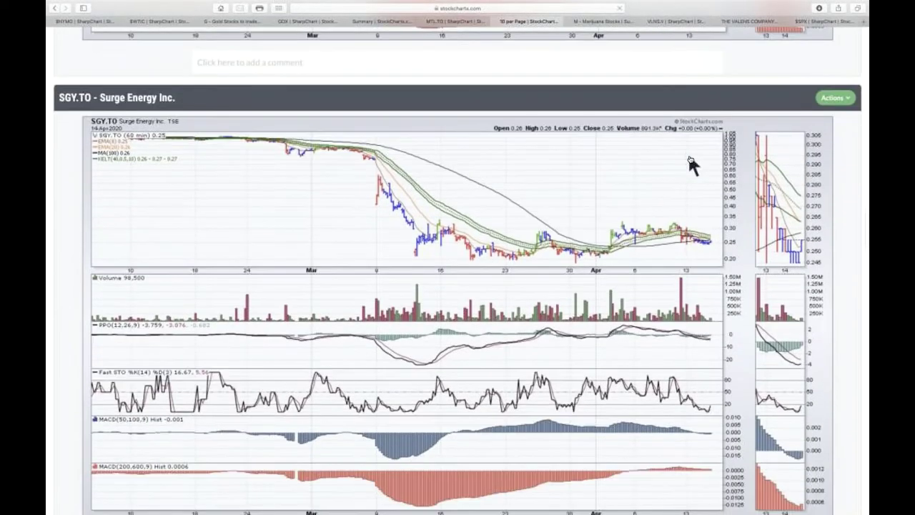
scroll(659, 204, down, 2)
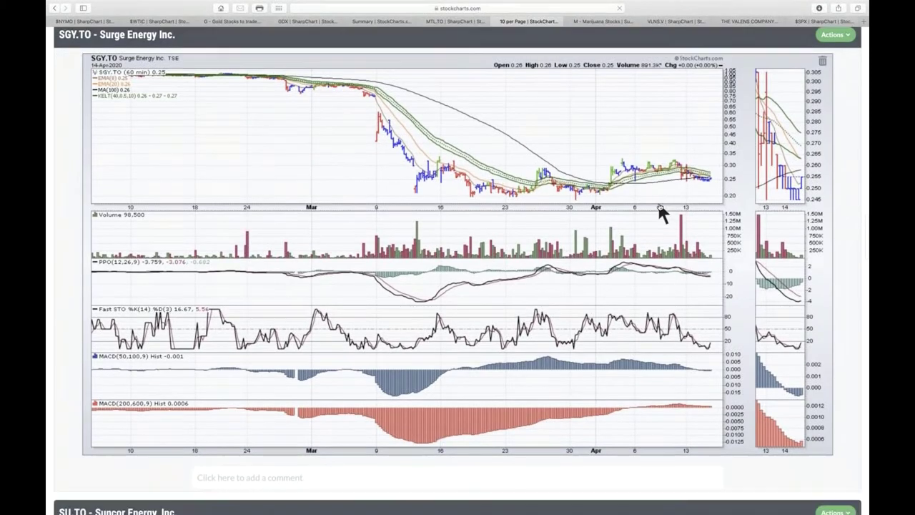
scroll(659, 205, down, 7)
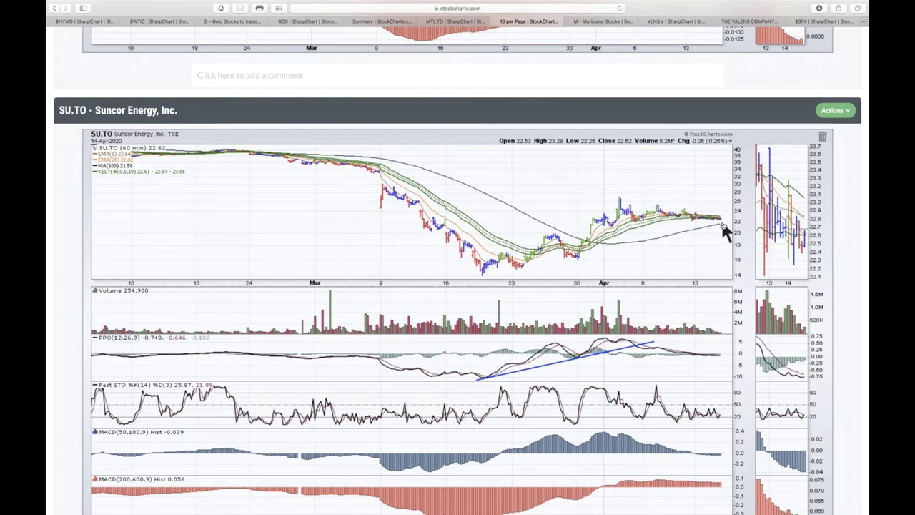
scroll(720, 227, down, 2)
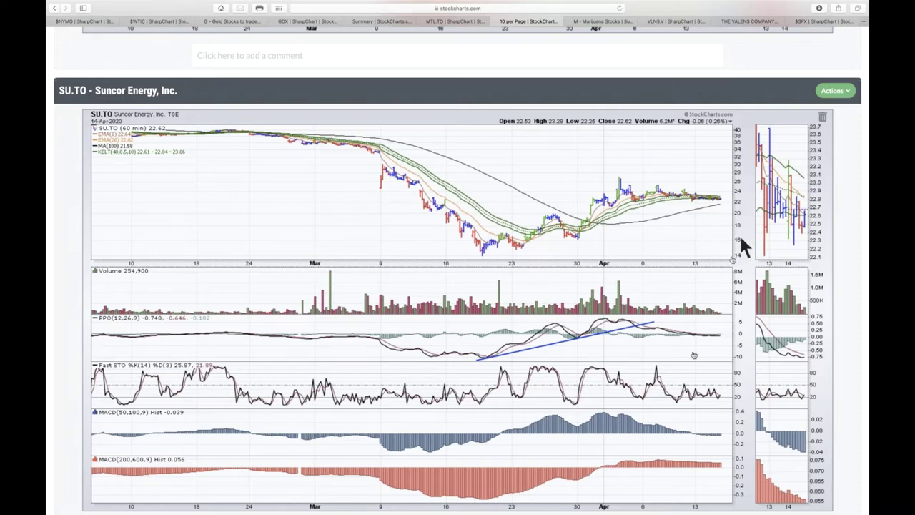
scroll(692, 346, down, 1)
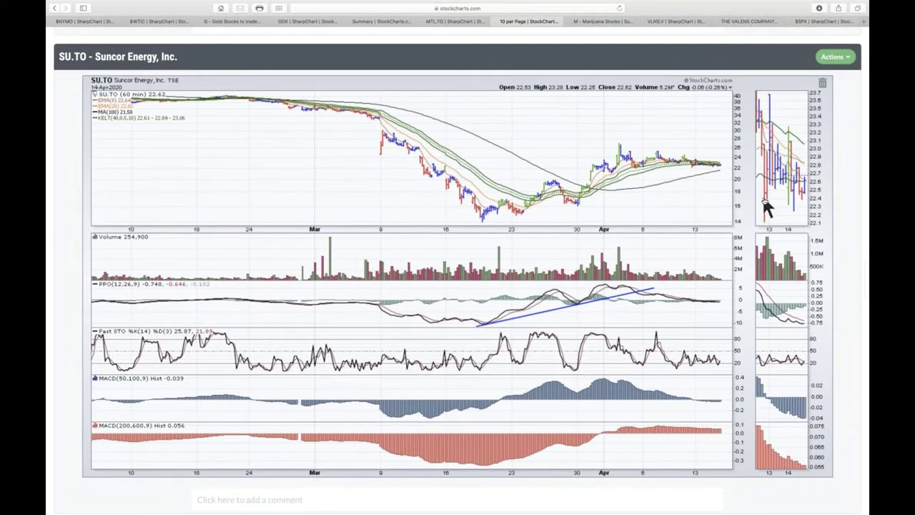
Review the Trican, Tervita, TORC Oil & Gas and Tourmaline 60-minute charts with their moving averages and PPO
scroll(763, 201, down, 15)
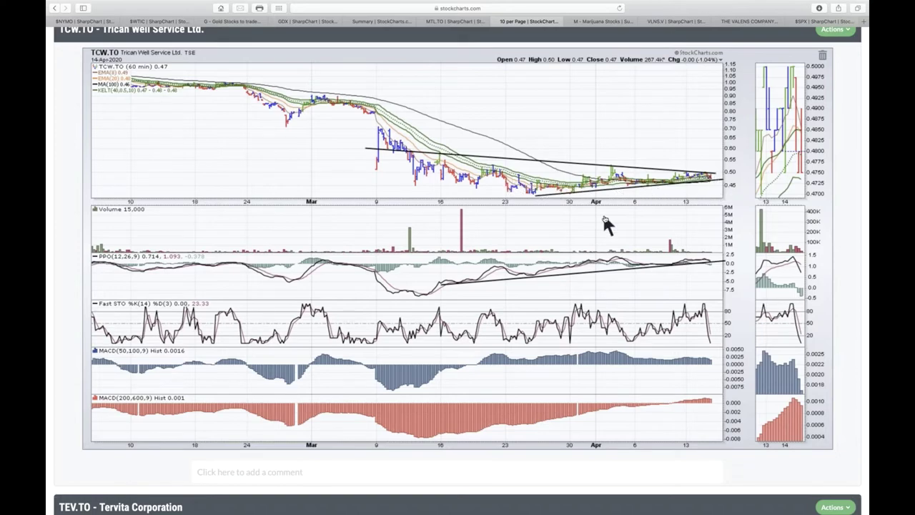
scroll(604, 221, down, 5)
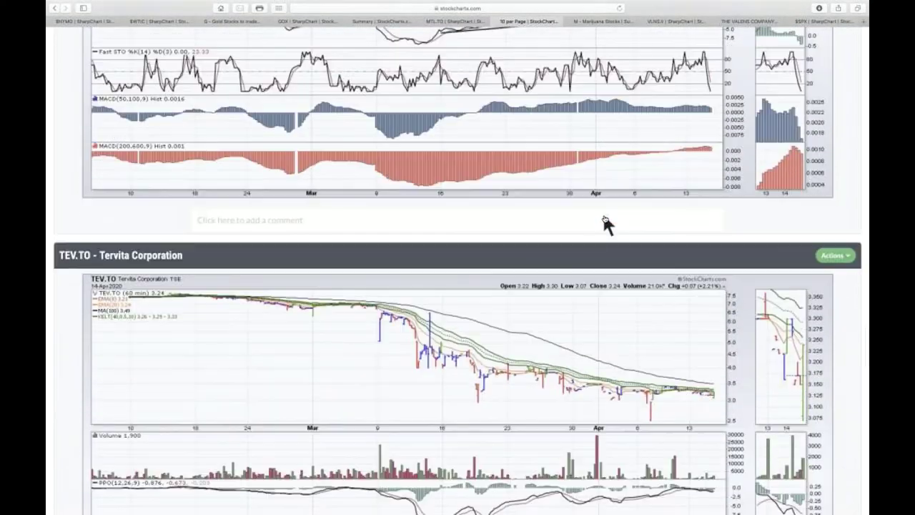
scroll(604, 221, down, 4)
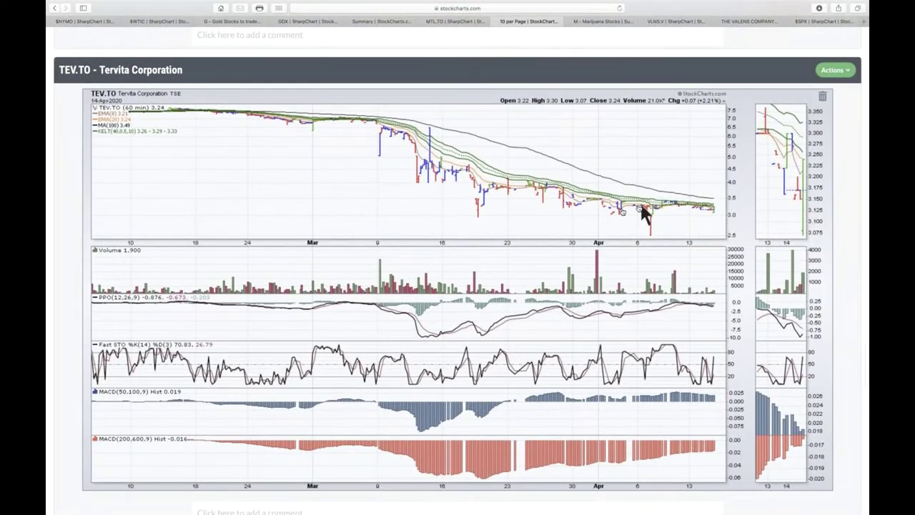
scroll(645, 230, down, 10)
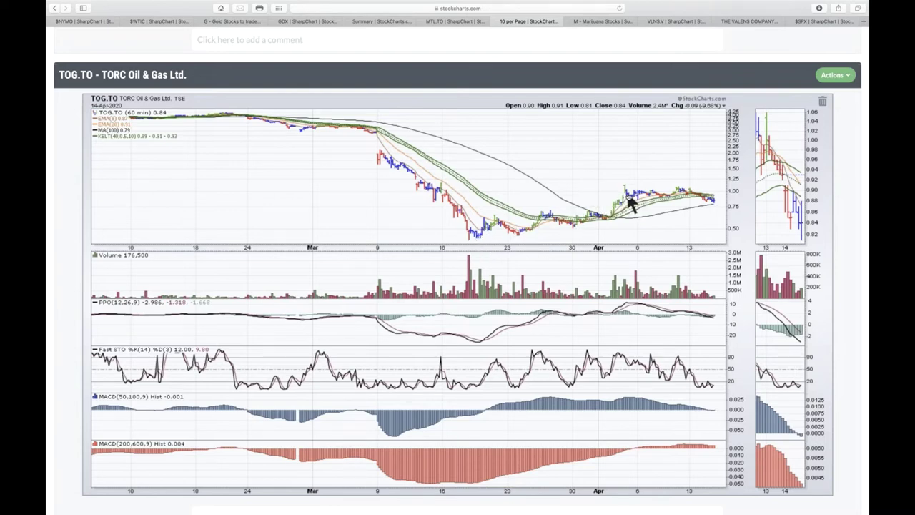
scroll(630, 204, down, 5)
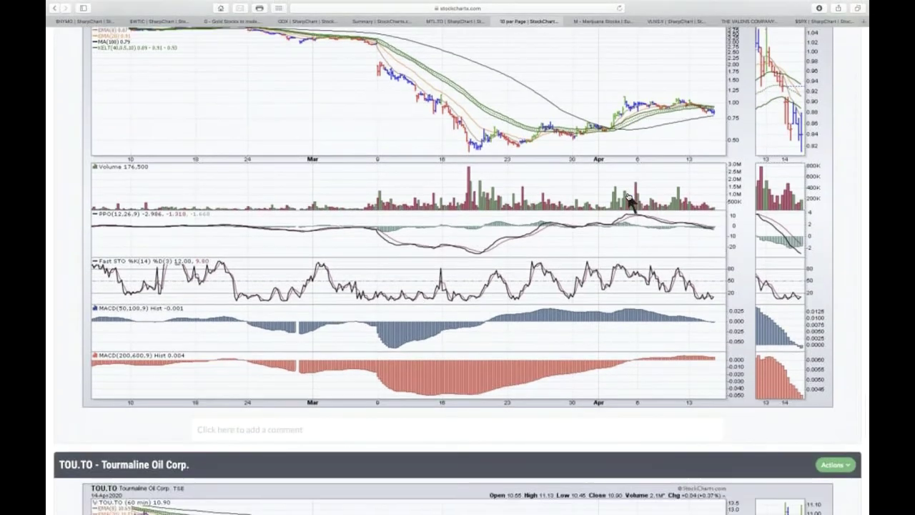
scroll(626, 189, up, 3)
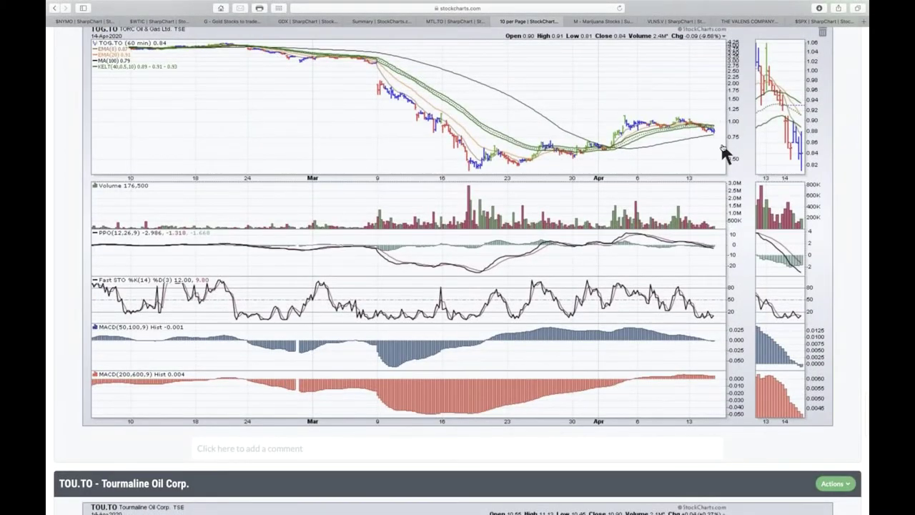
scroll(724, 152, down, 10)
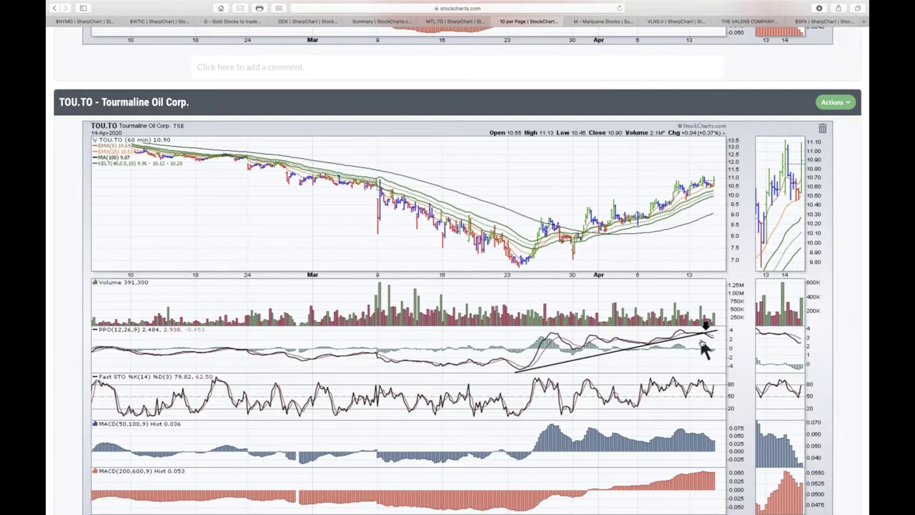
Open the ChartList's fourth page and review the TC Energy, Tamarack Valley and Vermilion Energy 60-minute charts
scroll(705, 348, down, 5)
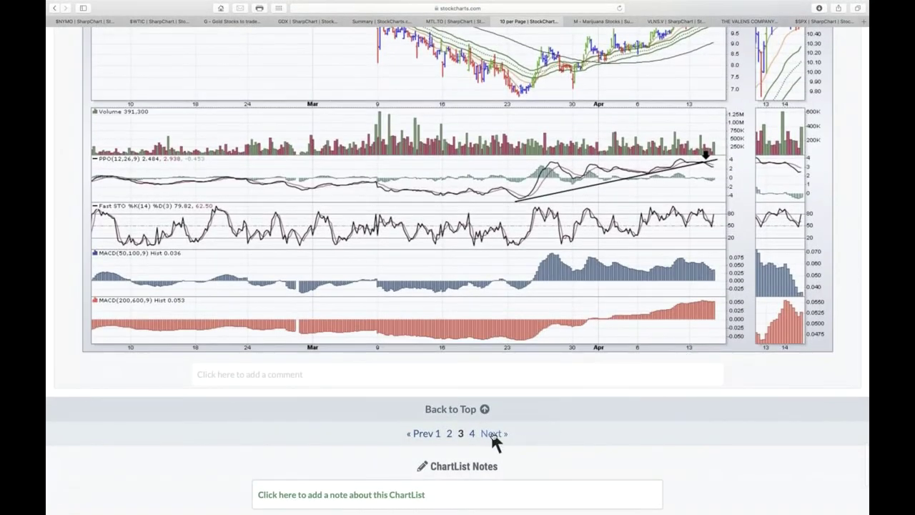
click(492, 433)
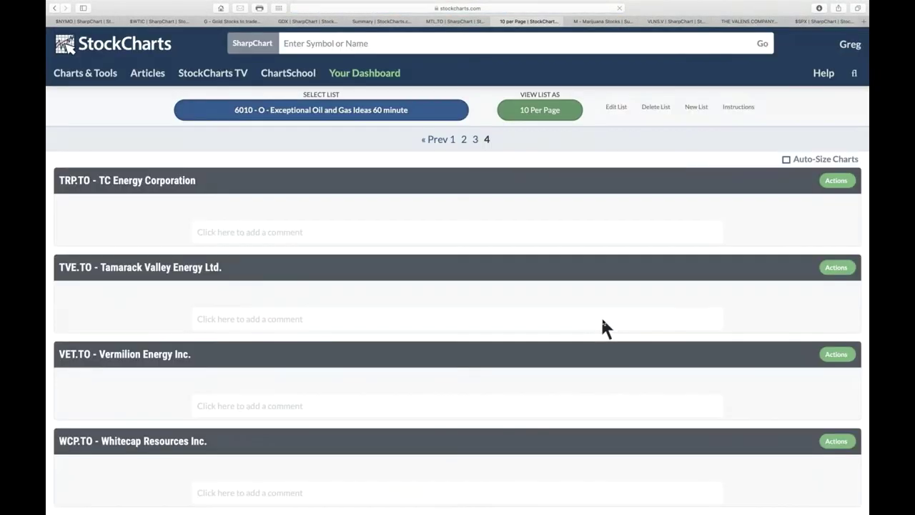
scroll(606, 327, down, 2)
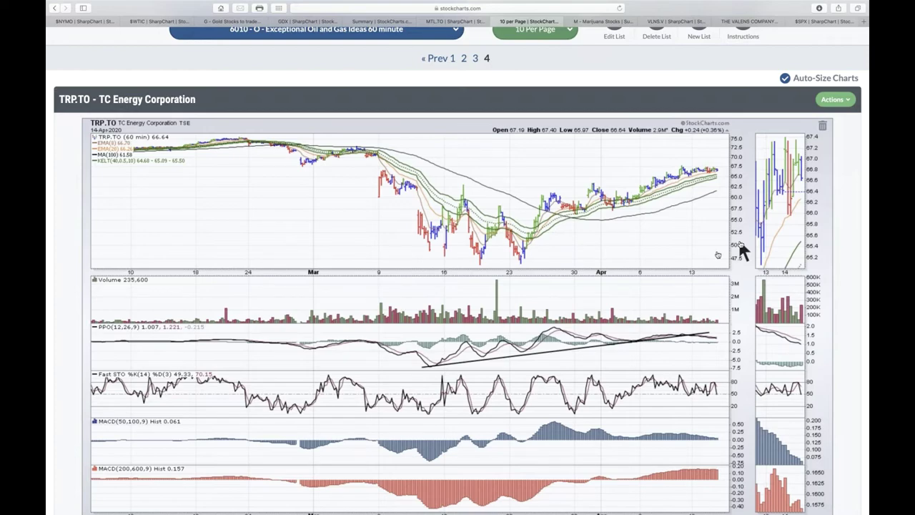
scroll(626, 351, down, 5)
scroll(626, 352, down, 7)
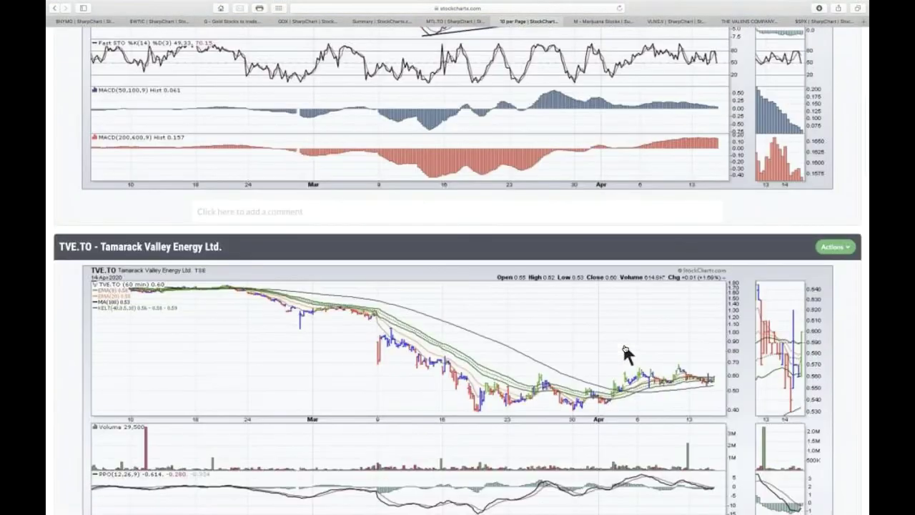
scroll(626, 352, down, 1)
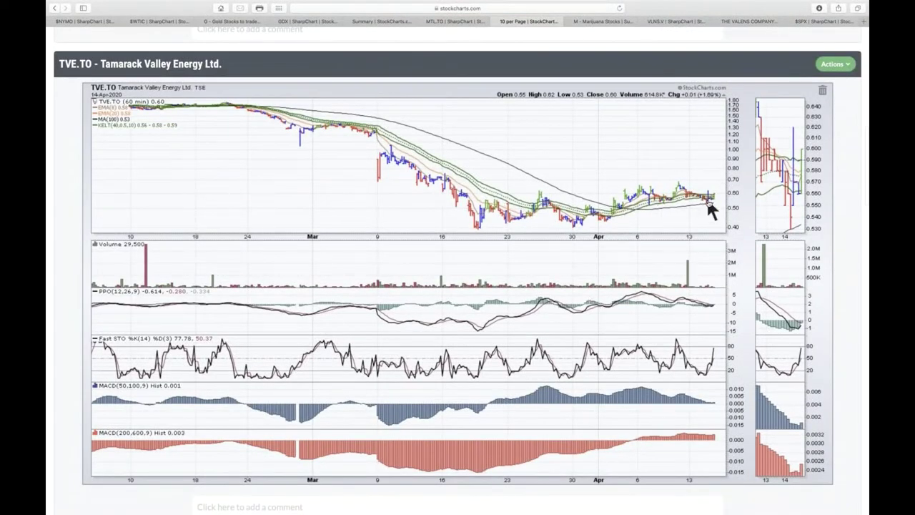
scroll(710, 207, down, 10)
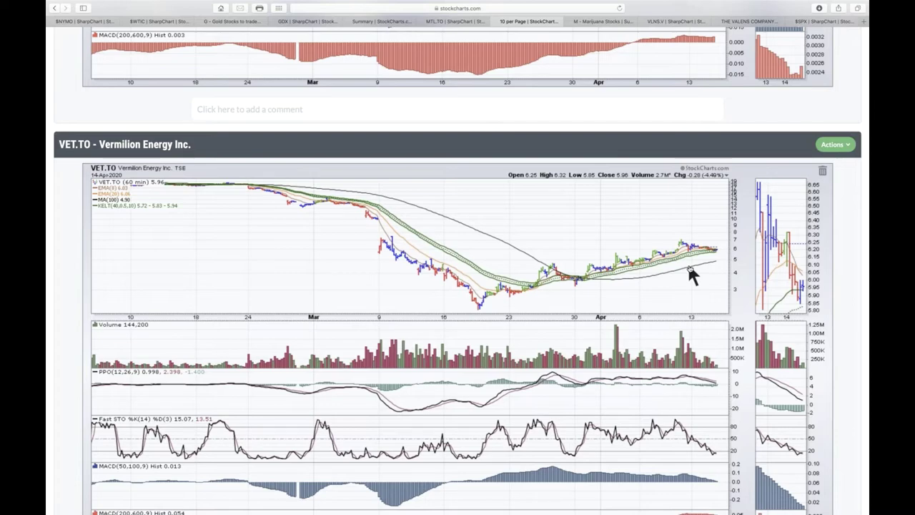
Examine the Whitecap Resources and Yangarra Resources 60-minute charts, comparing price, Whitecap's trendlines and the PPO
scroll(691, 275, down, 7)
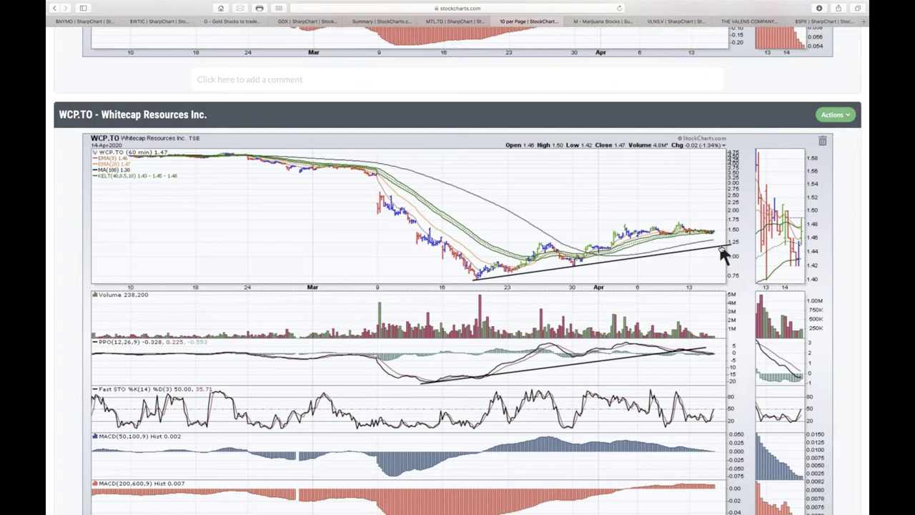
scroll(723, 255, down, 5)
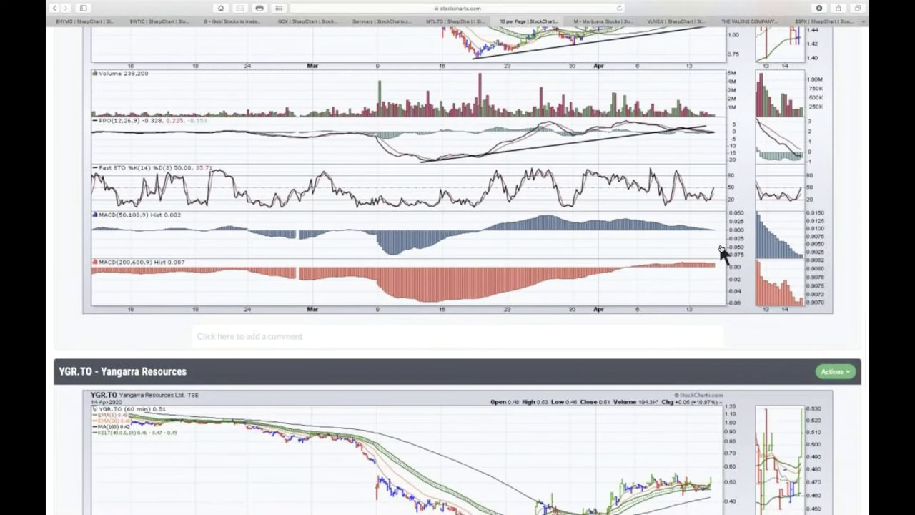
scroll(718, 252, up, 2)
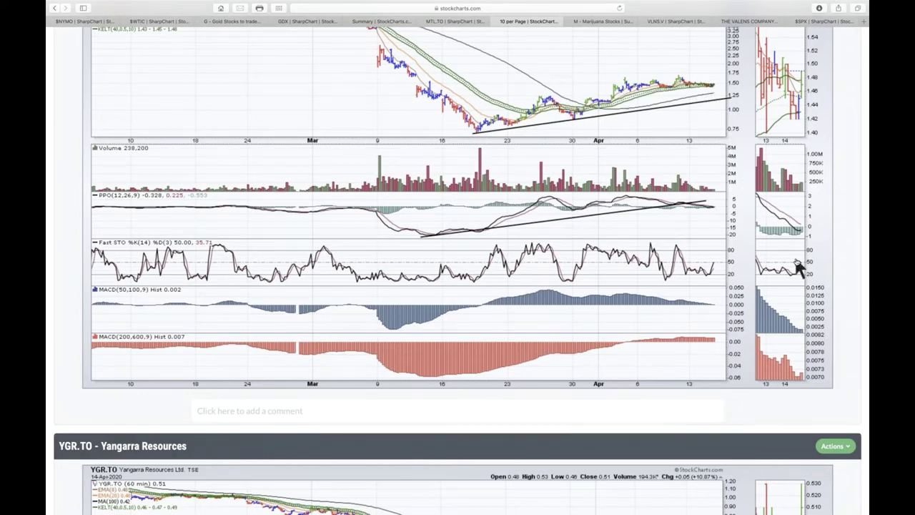
scroll(707, 326, down, 5)
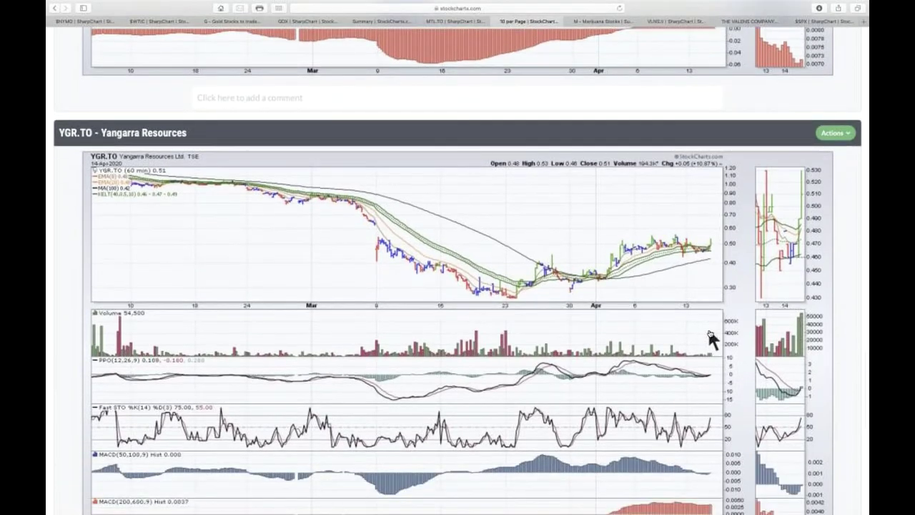
scroll(708, 332, down, 2)
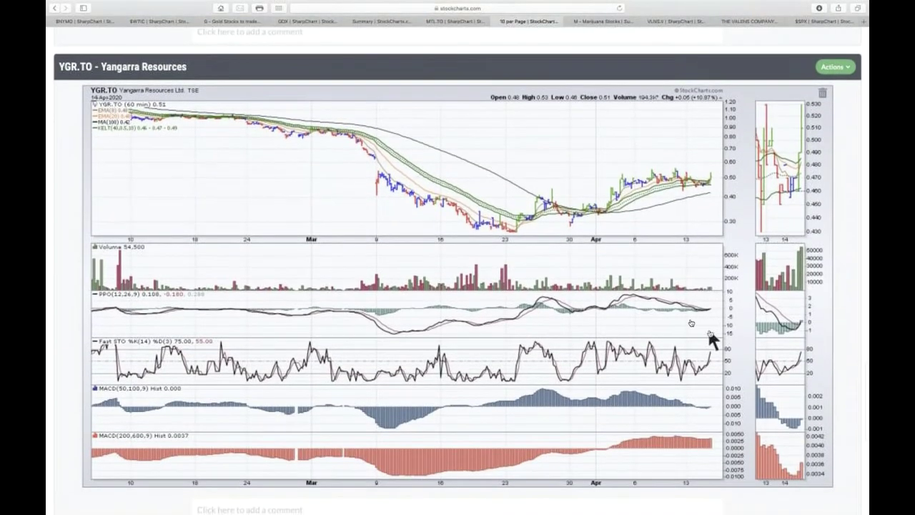
Switch to the Marijuana Stocks ChartList summary and look through its SCTR rankings, closing prices and percentage changes
click(617, 22)
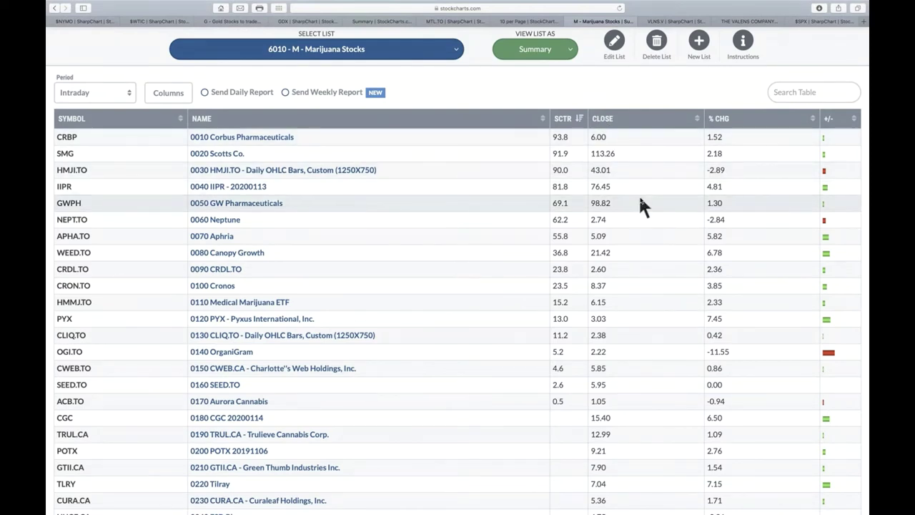
scroll(640, 201, down, 3)
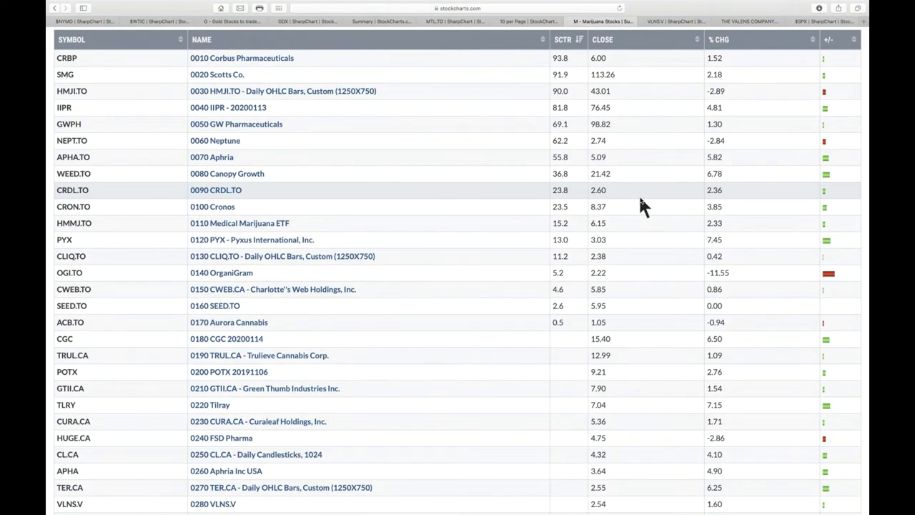
scroll(642, 205, down, 15)
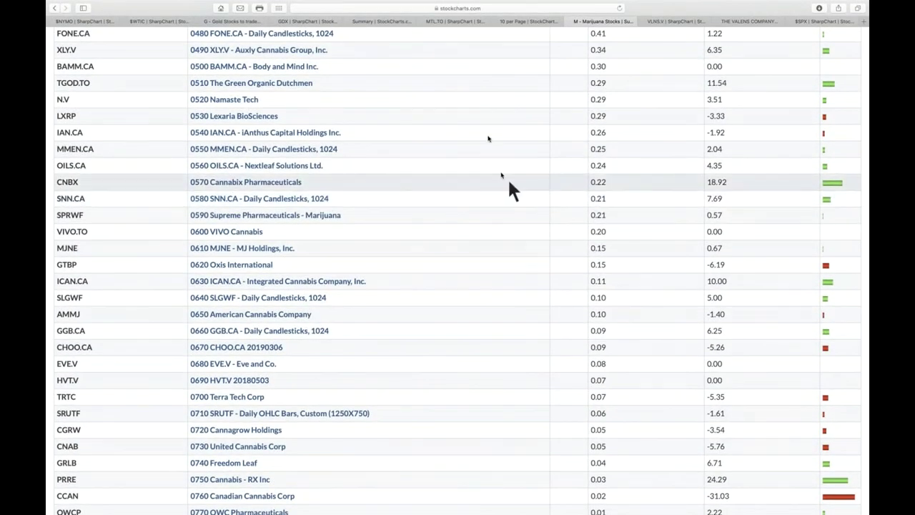
scroll(487, 136, up, 15)
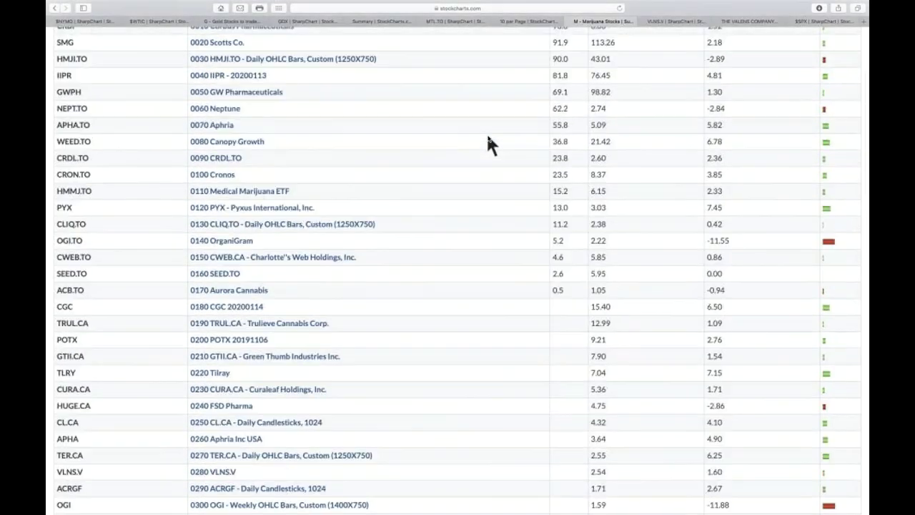
scroll(488, 141, up, 3)
scroll(488, 141, down, 2)
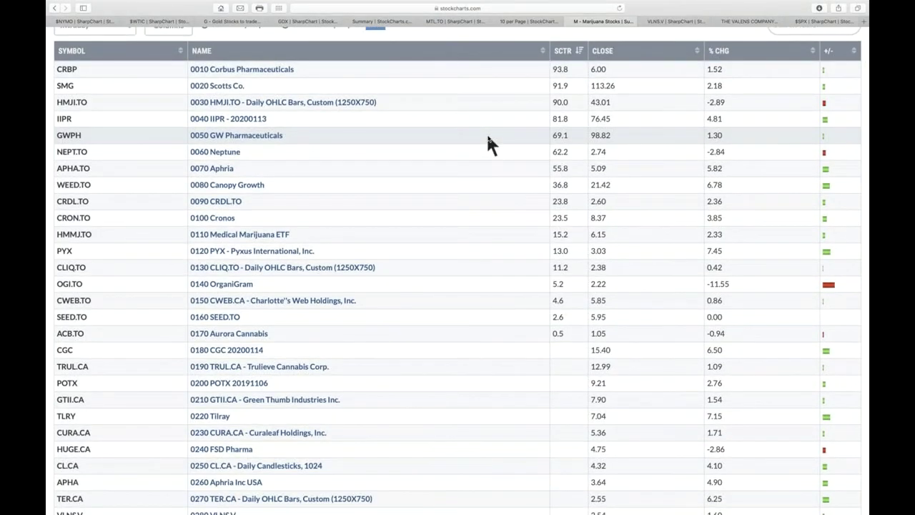
scroll(418, 368, down, 2)
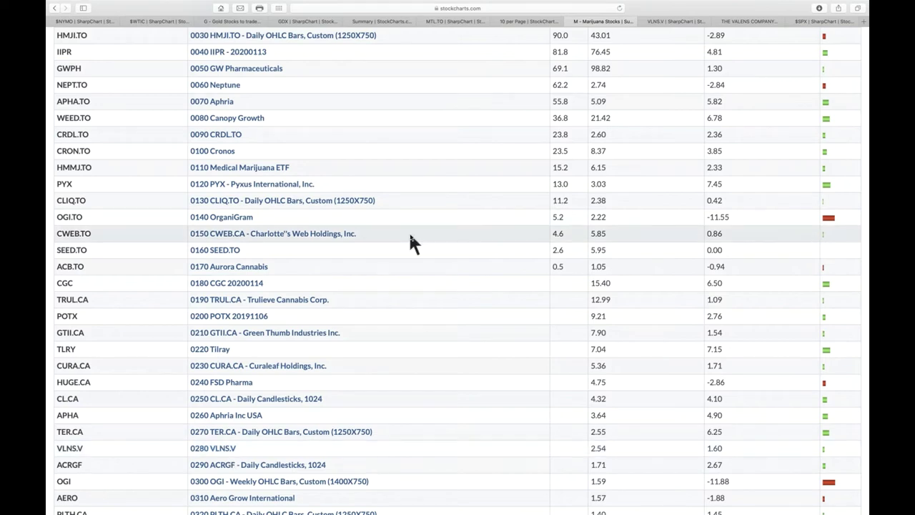
Read The Valens Company's first-quarter fiscal 2020 press release highlights, and check the VLNS.V weekly chart with its trend channel
click(764, 23)
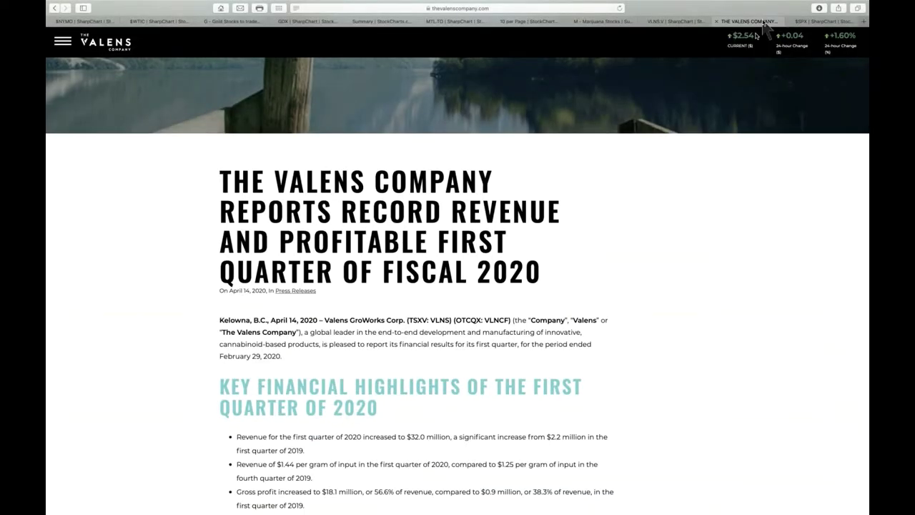
scroll(683, 276, down, 2)
scroll(683, 286, down, 2)
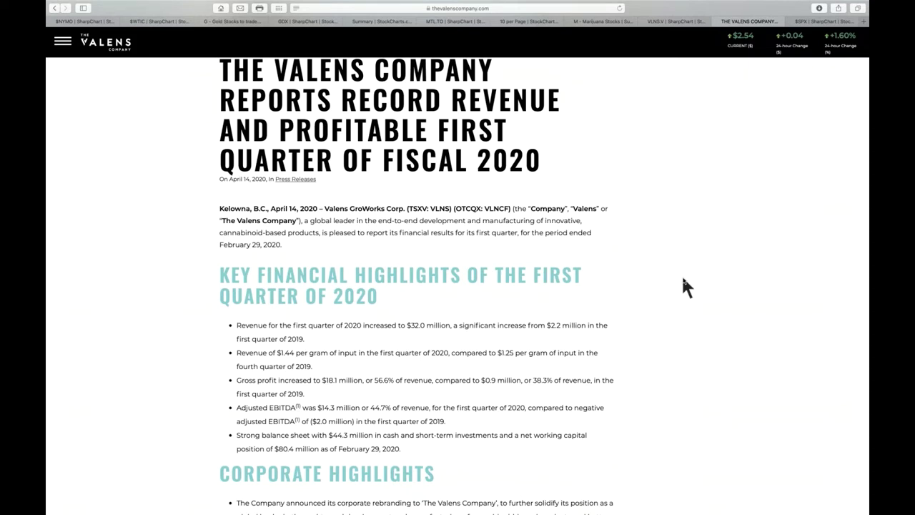
click(676, 31)
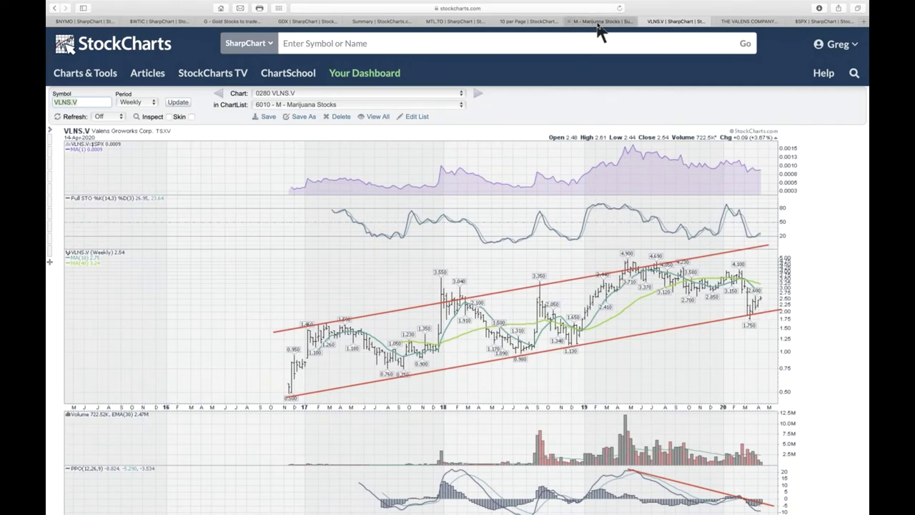
Open the saved Corbus Pharmaceuticals chart from the Marijuana Stocks ChartList and examine its weekly price, moving averages, volume and PPO
click(462, 94)
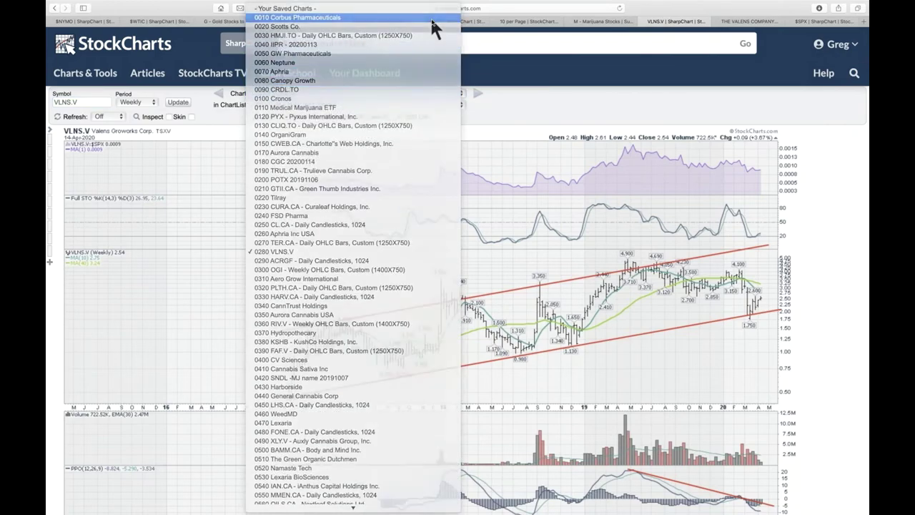
click(432, 27)
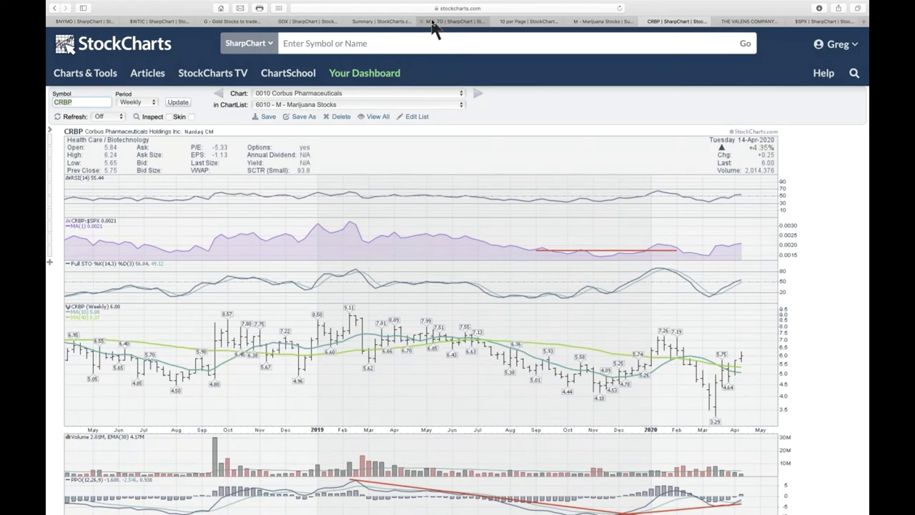
scroll(371, 242, down, 3)
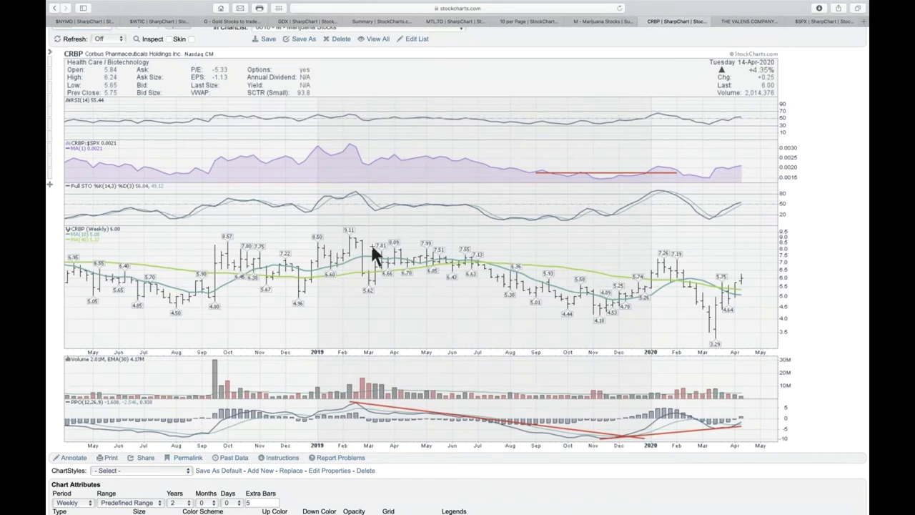
scroll(433, 290, down, 3)
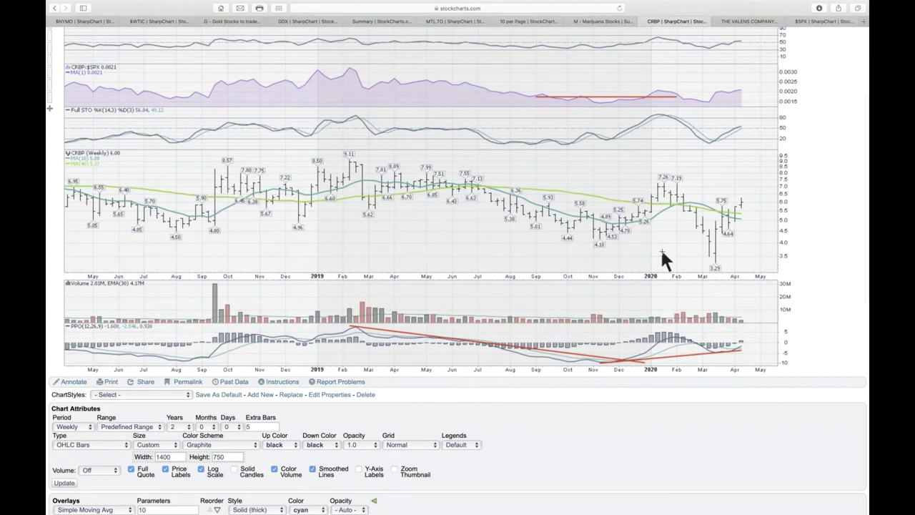
scroll(660, 247, up, 1)
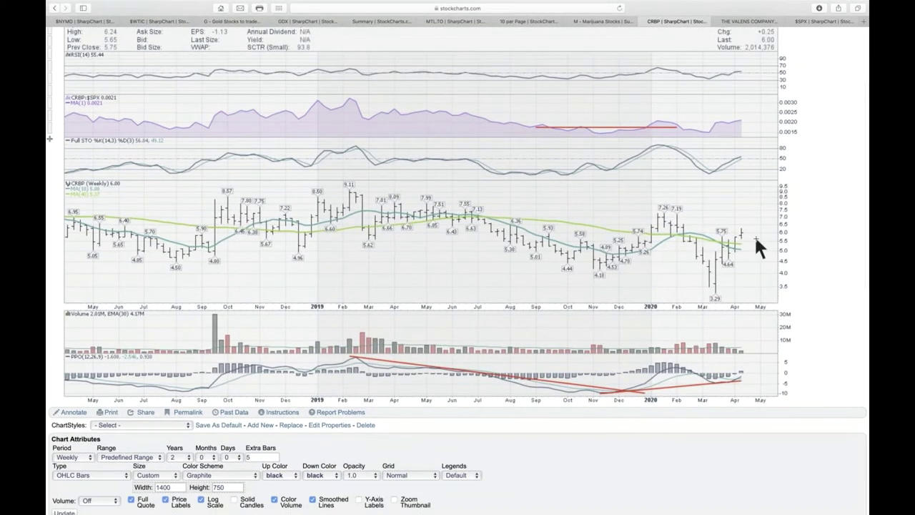
scroll(755, 239, up, 2)
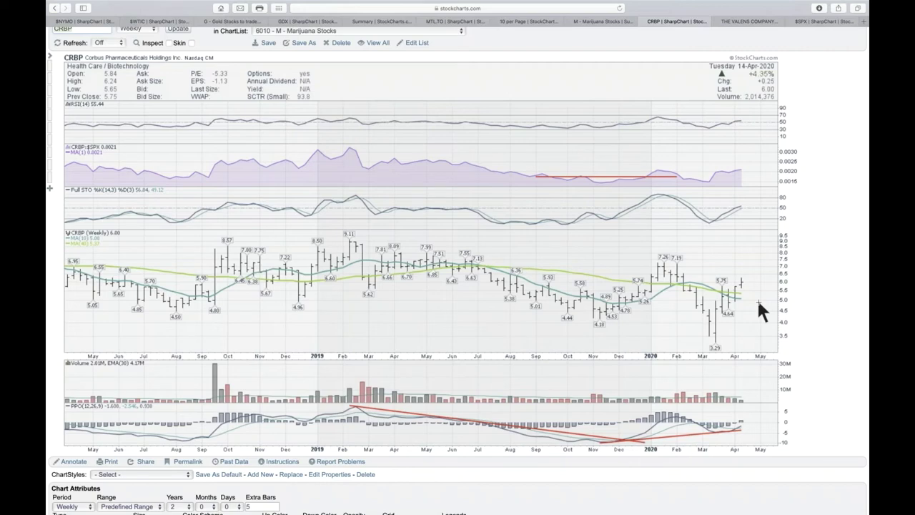
scroll(758, 301, down, 5)
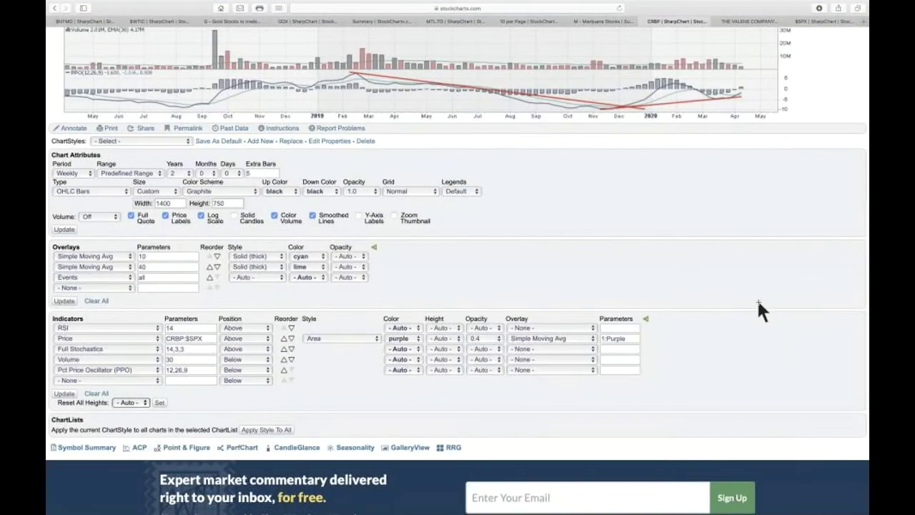
scroll(758, 307, up, 6)
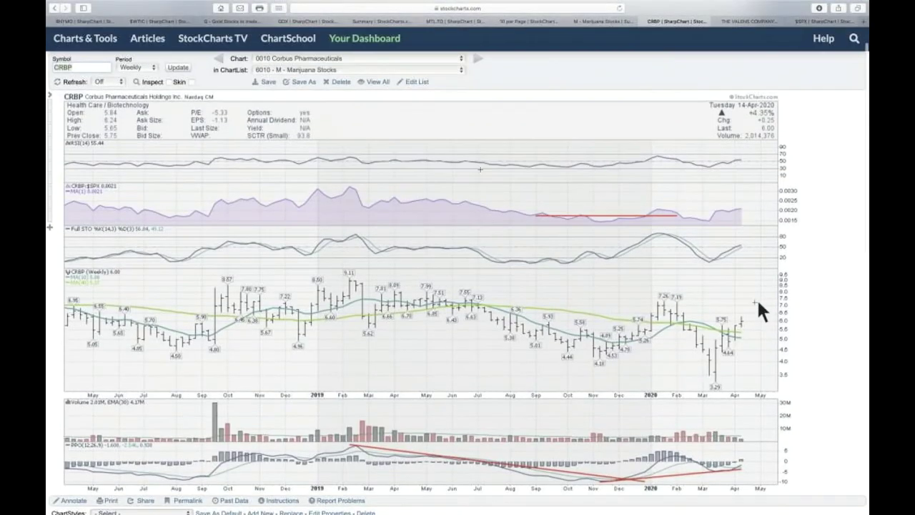
View all Marijuana Stocks ChartList charts at 10 per page and review the Scotts Co. weekly chart with its trendlines
click(383, 81)
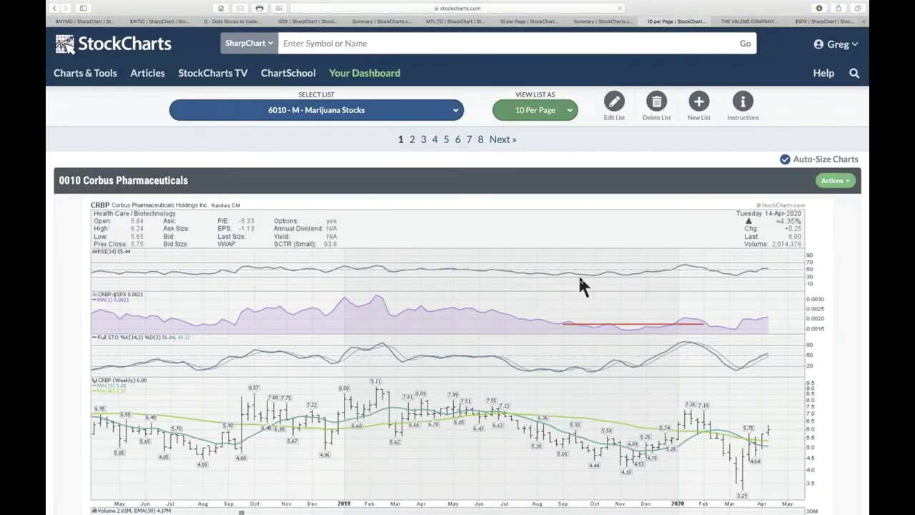
scroll(580, 285, down, 8)
scroll(580, 285, down, 2)
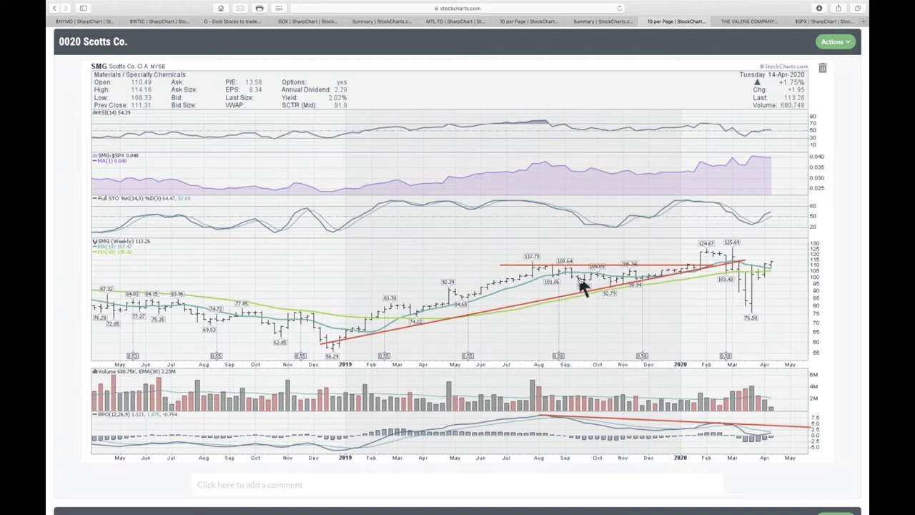
scroll(583, 286, down, 1)
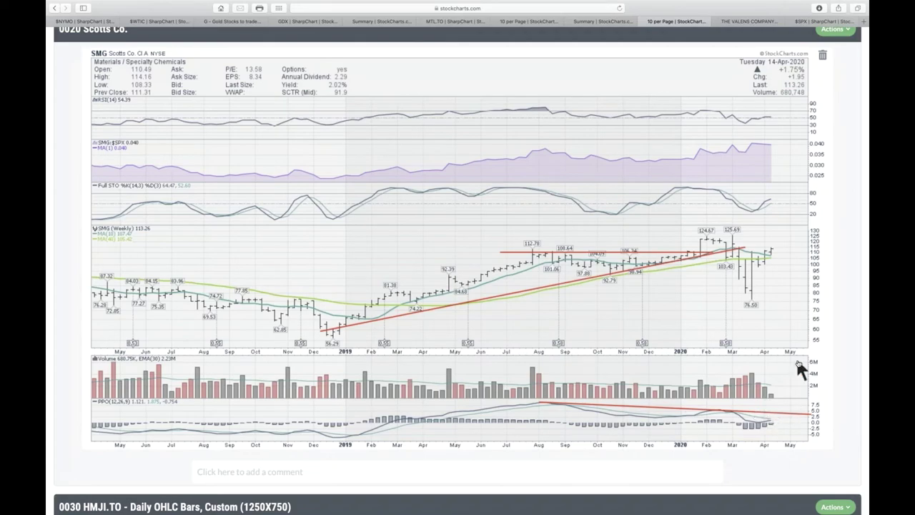
scroll(796, 361, down, 1)
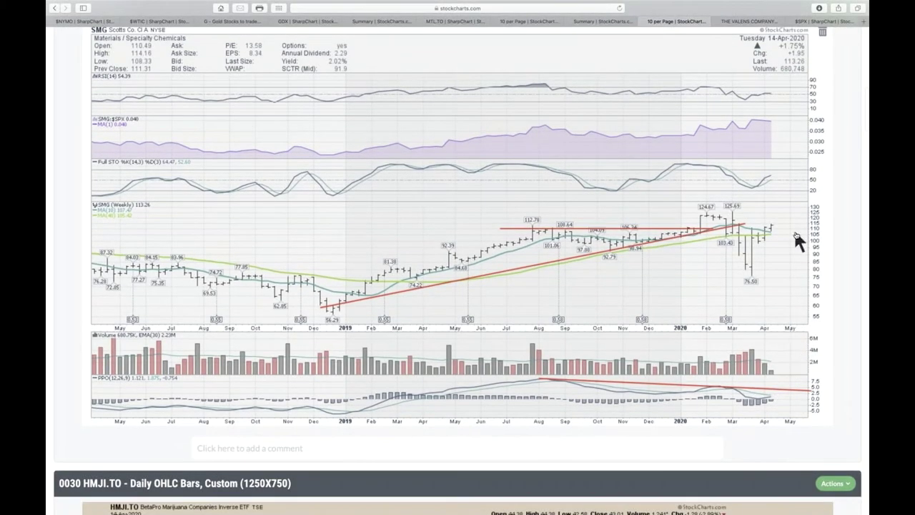
Review the HMJI.TO inverse marijuana ETF daily chart and the Innovative Industrial Properties weekly chart, including the PPO
scroll(795, 233, down, 10)
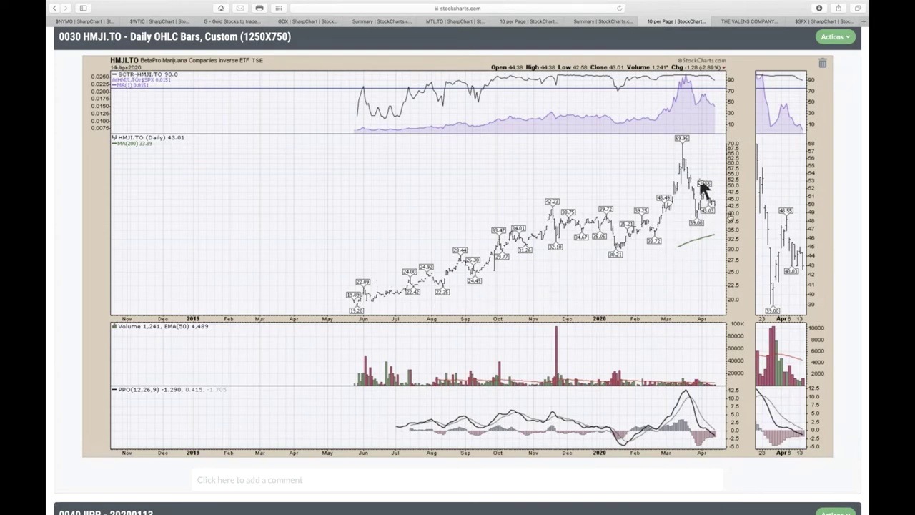
scroll(734, 261, down, 3)
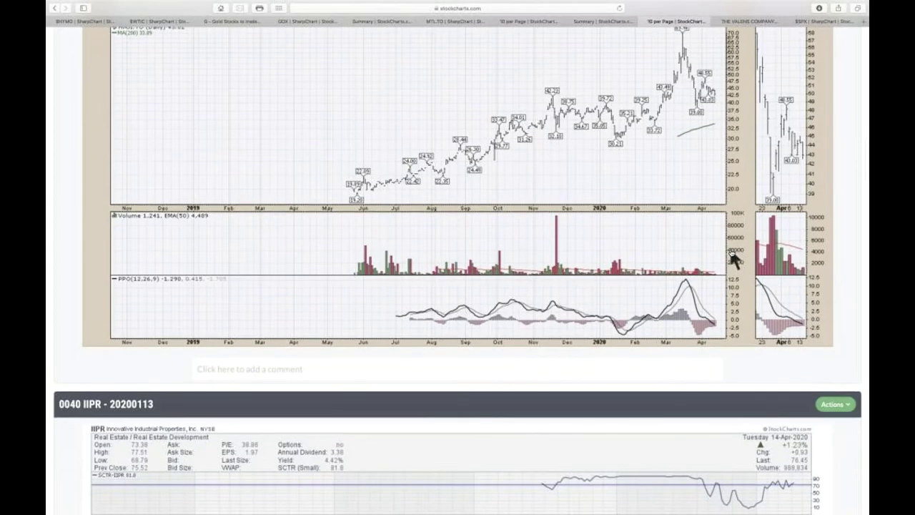
scroll(734, 261, down, 10)
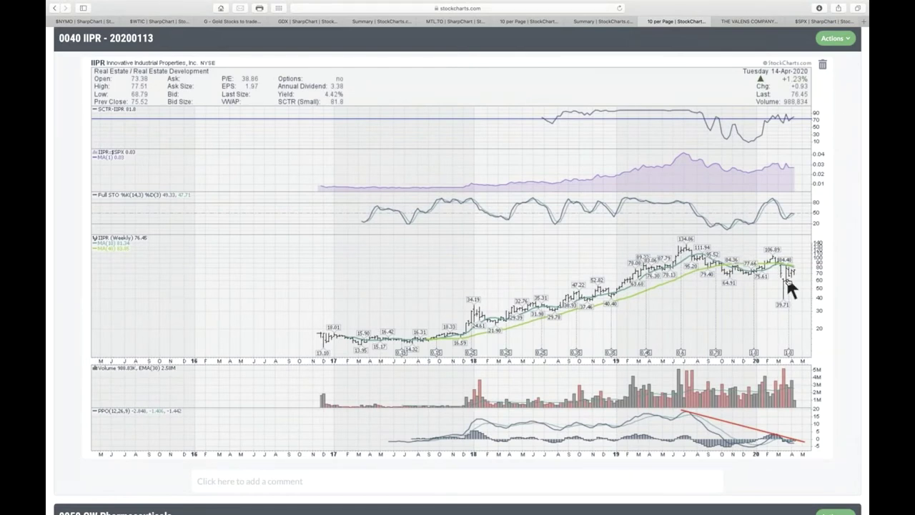
scroll(786, 279, down, 2)
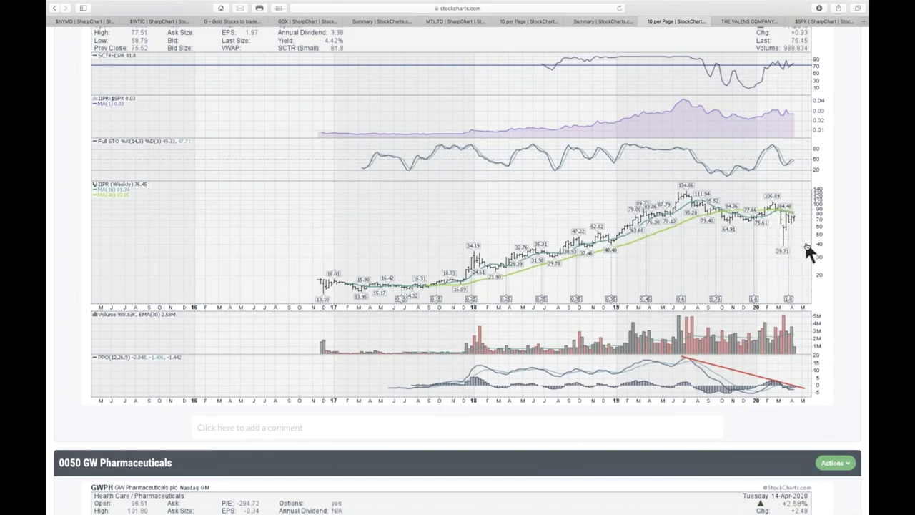
Examine the GW Pharmaceuticals, Neptune and Aphria weekly charts, comparing price with the downtrend lines and the PPO
scroll(808, 250, down, 5)
scroll(806, 245, down, 3)
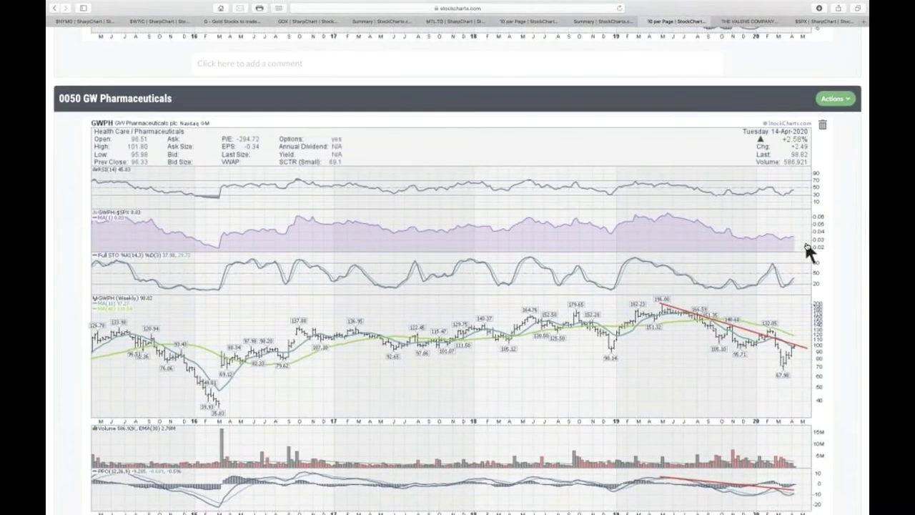
scroll(806, 248, down, 1)
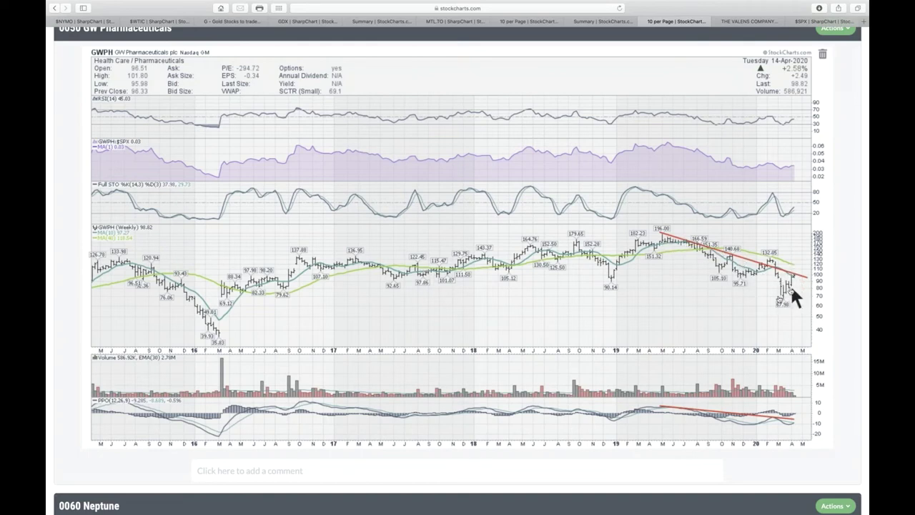
scroll(799, 280, down, 10)
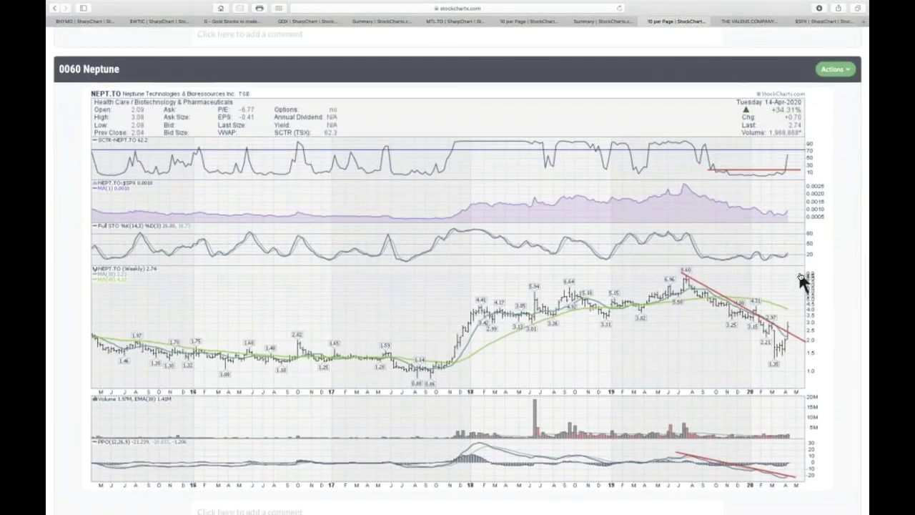
scroll(801, 280, down, 1)
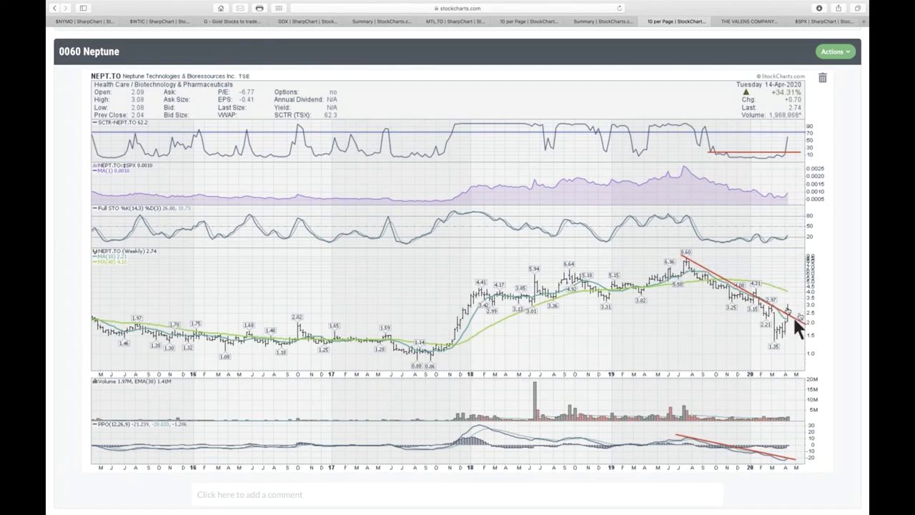
scroll(795, 314, down, 3)
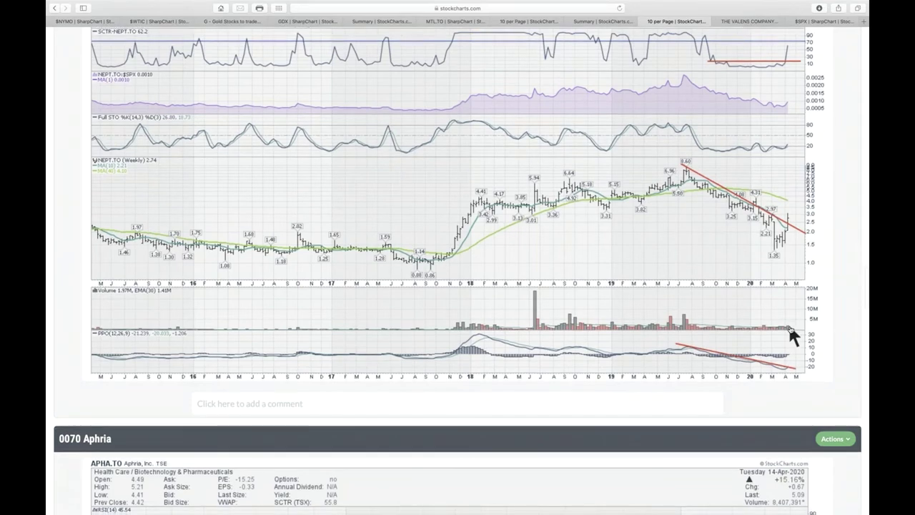
scroll(790, 328, down, 1)
scroll(793, 203, down, 10)
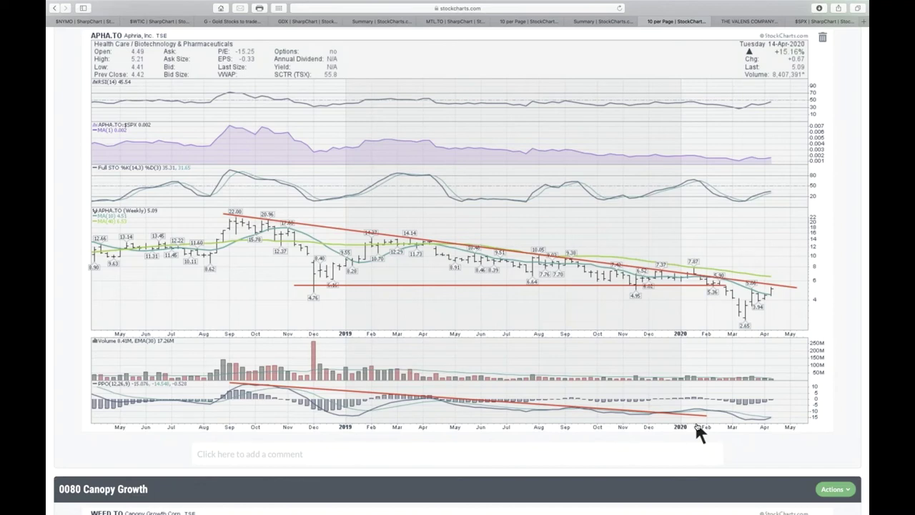
Replace the Mullen Group weekly chart's symbol with TRI.TO and review its price, moving averages and PPO
click(465, 22)
click(90, 100)
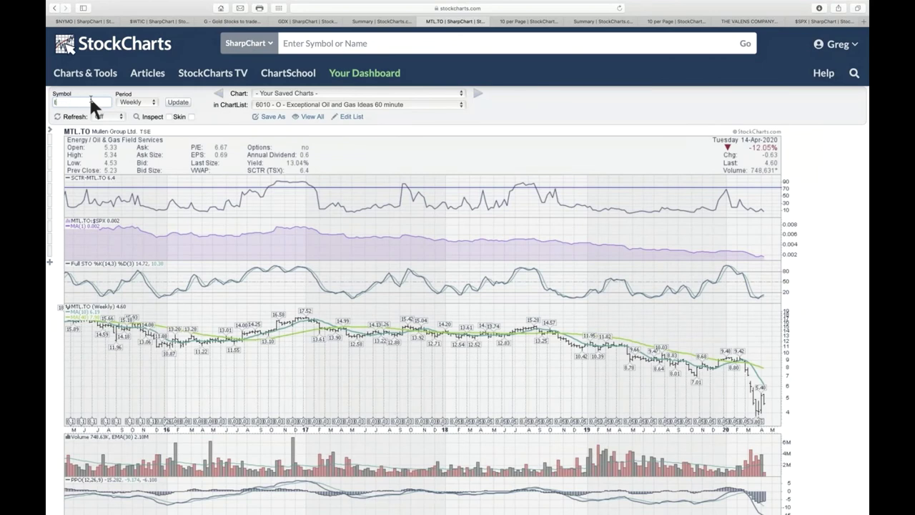
text(tri.to)
key(Return)
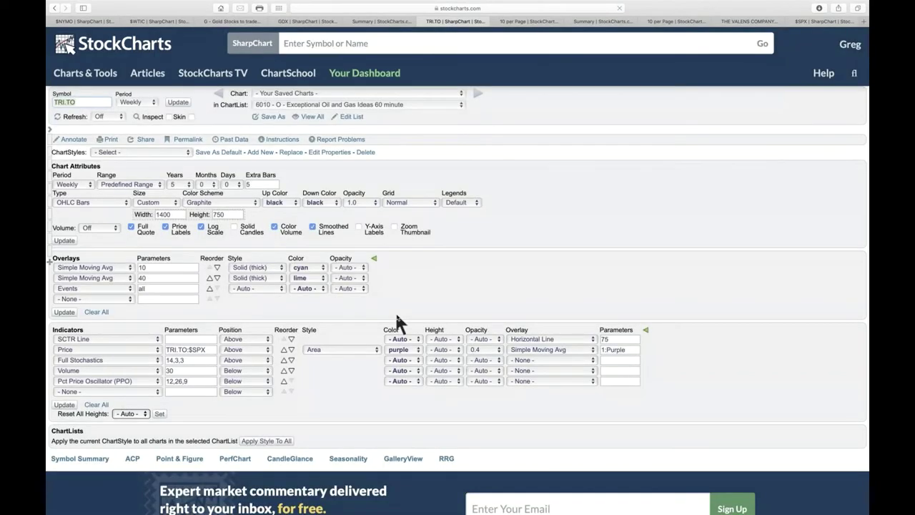
scroll(486, 284, down, 5)
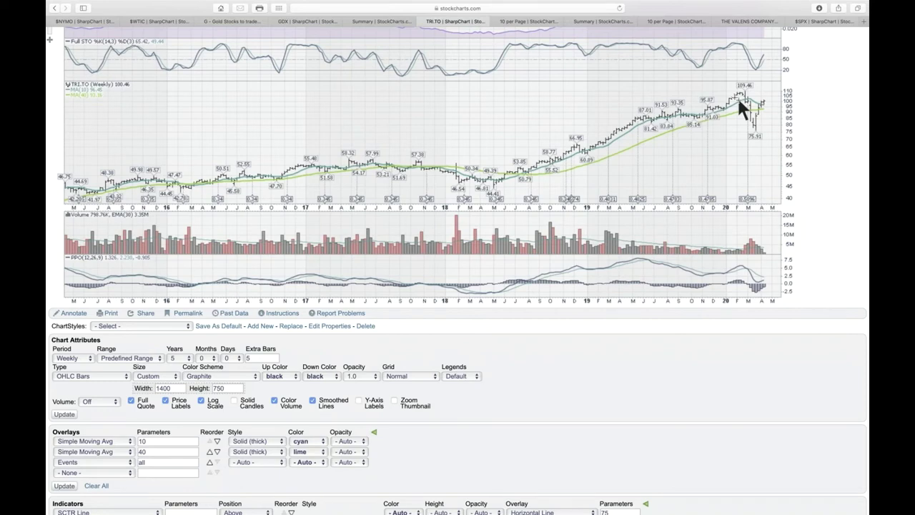
Return to the Marijuana Stocks charts and review Aphria and Canopy Growth against their weekly trendlines and PPO
click(691, 20)
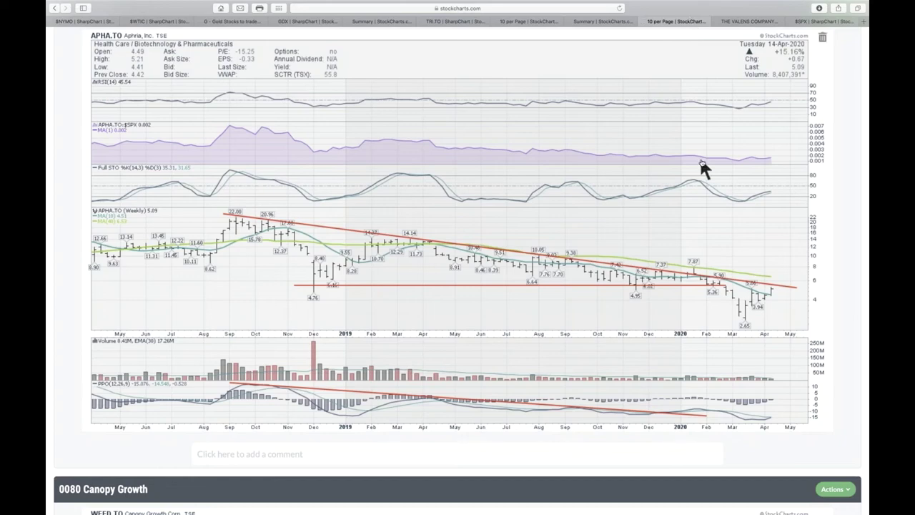
scroll(700, 165, down, 2)
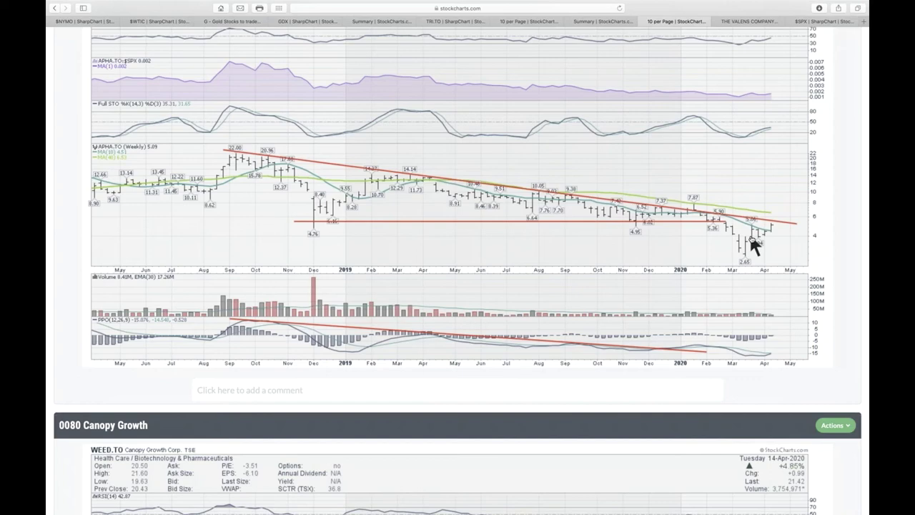
scroll(750, 237, down, 4)
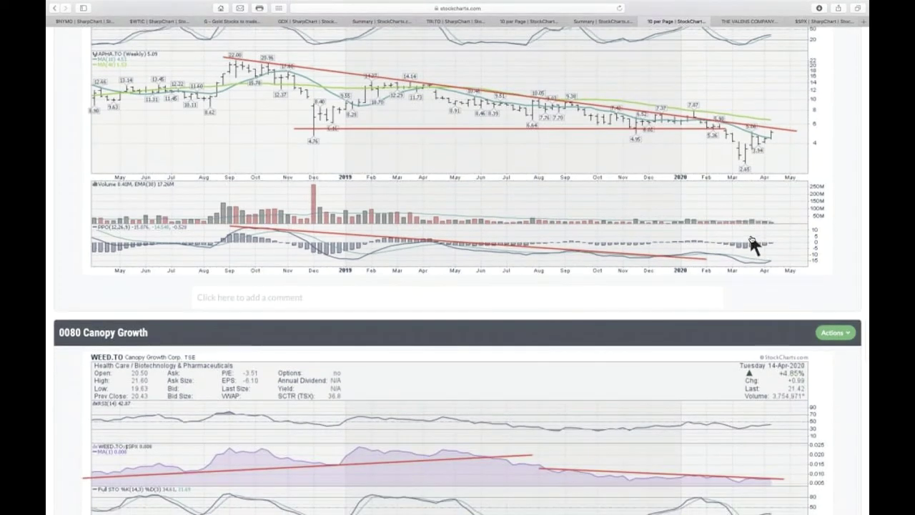
scroll(750, 240, down, 10)
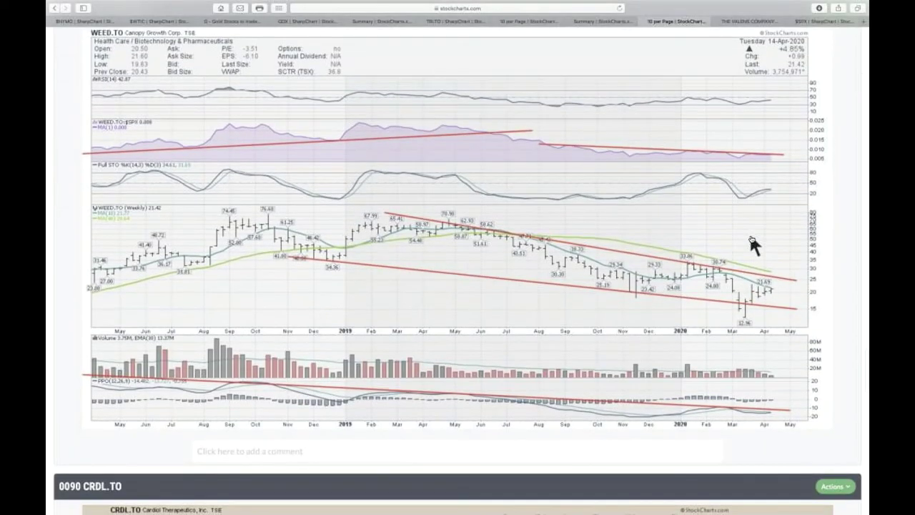
scroll(683, 215, up, 1)
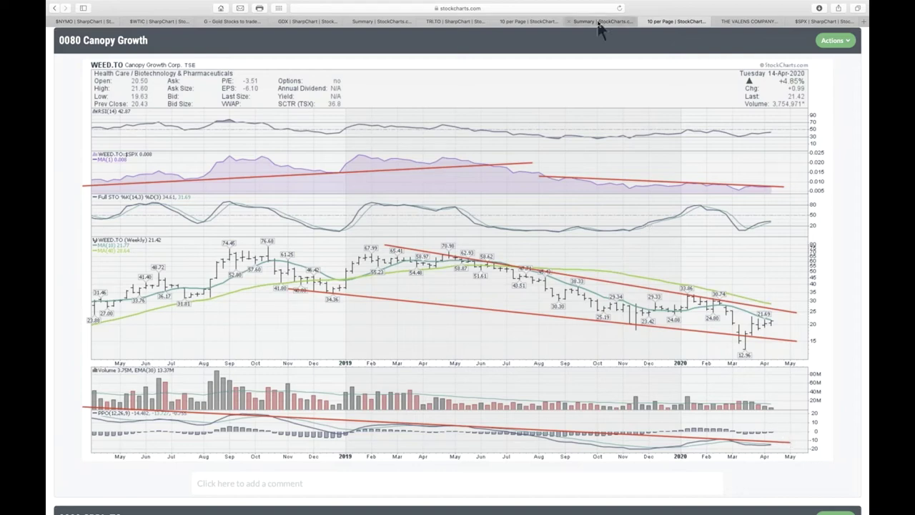
Revisit the TRI.TO weekly chart's price and PPO, glance at Yangarra Resources, and return to the Canopy Growth chart
click(472, 23)
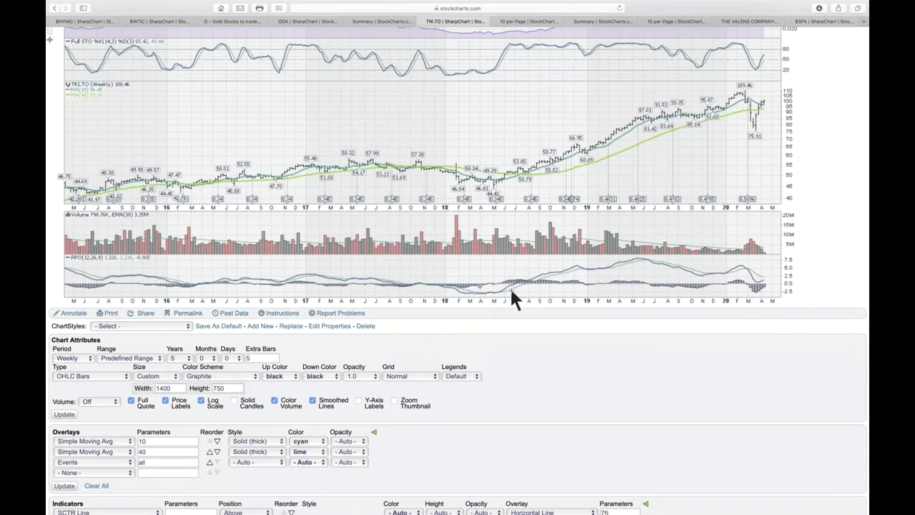
click(543, 23)
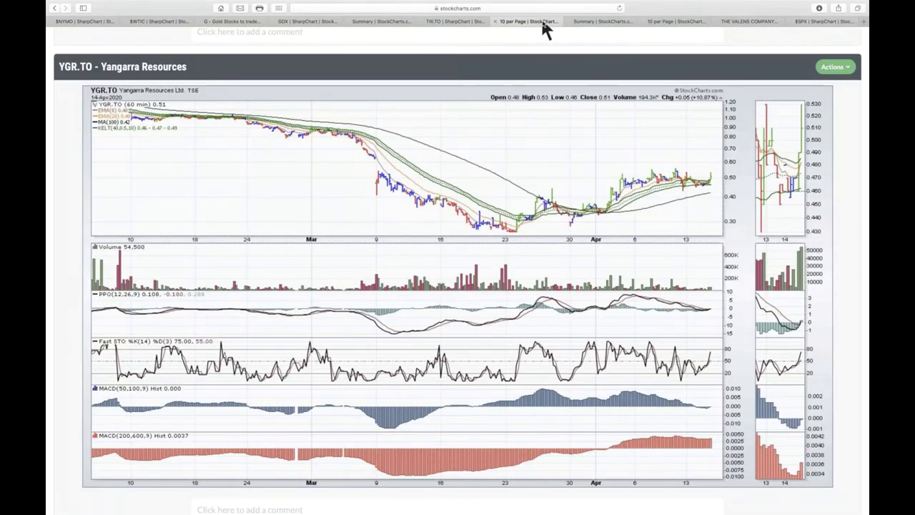
click(675, 22)
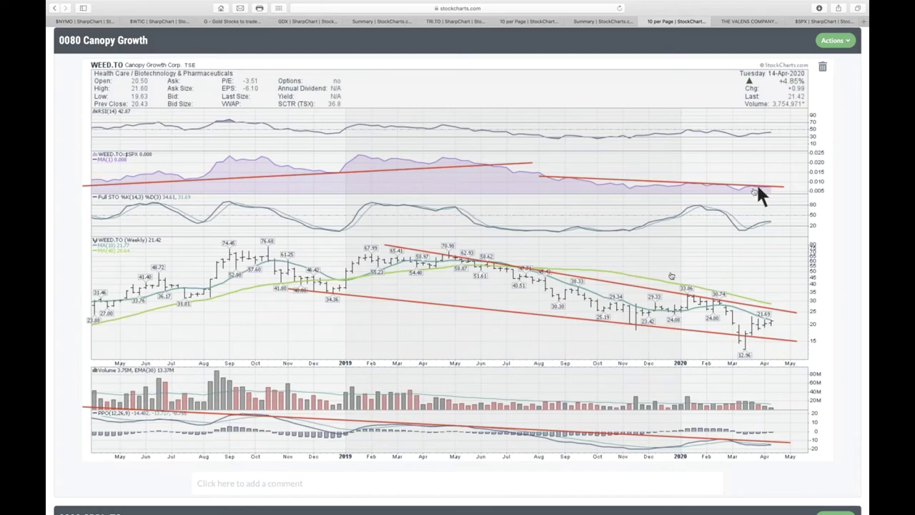
Review the Cardiol Therapeutics daily chart and the Cronos weekly chart, comparing price with the downtrend lines and the PPO
scroll(664, 292, down, 5)
scroll(663, 286, down, 1)
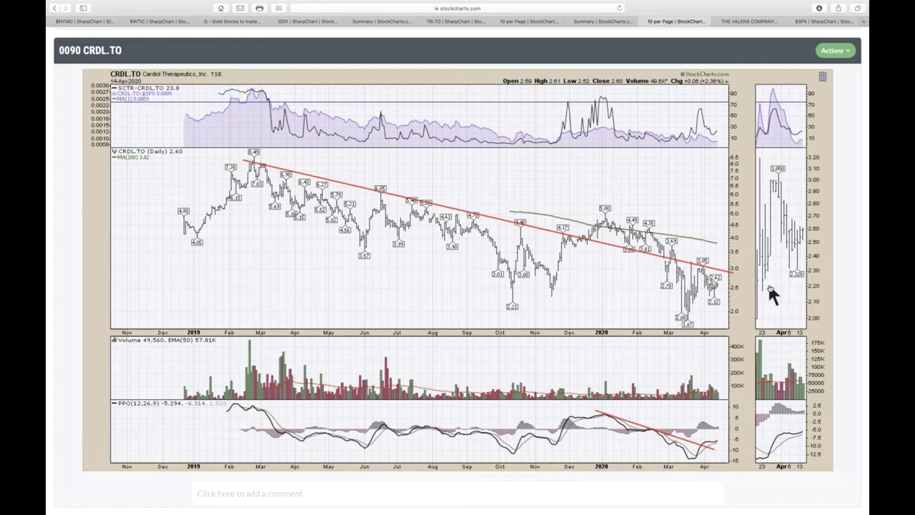
scroll(769, 288, down, 10)
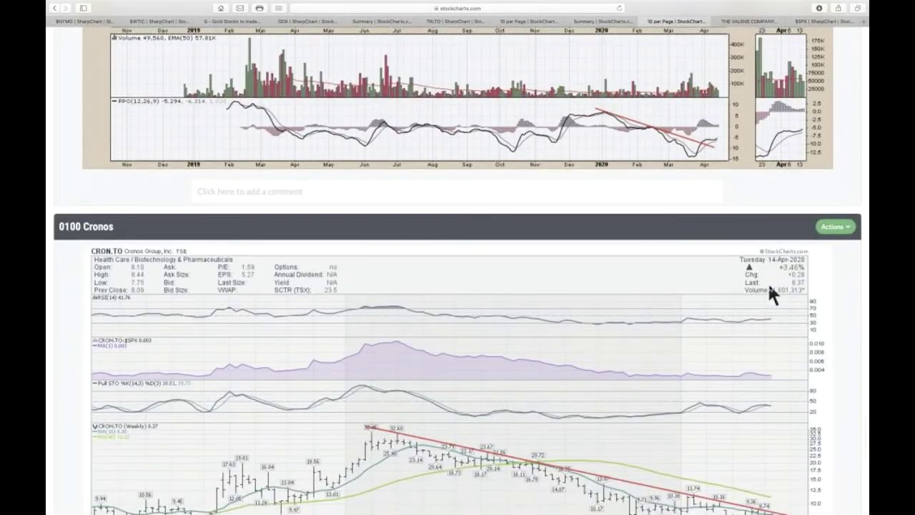
scroll(767, 281, down, 1)
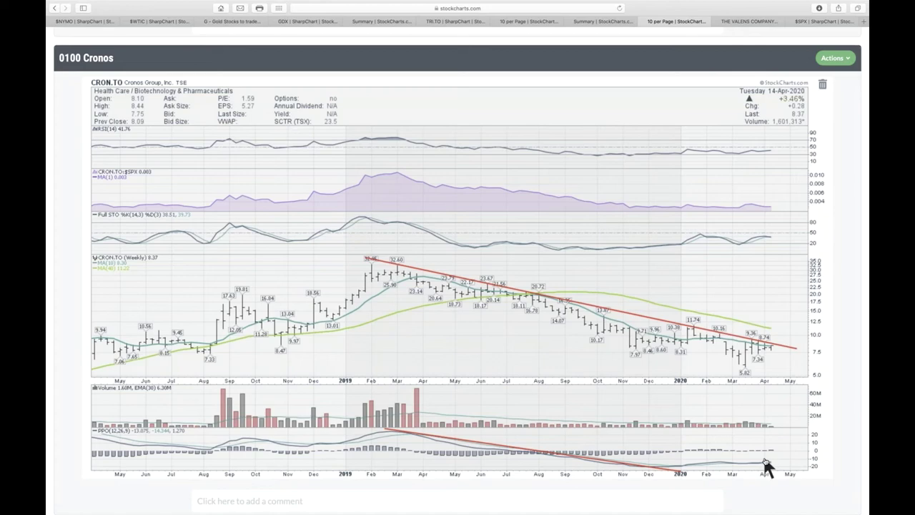
Open page 2 of the Marijuana Stocks list and examine the HMMJ.TO weekly chart's recent price action and PPO trendlines up close
scroll(762, 453, down, 5)
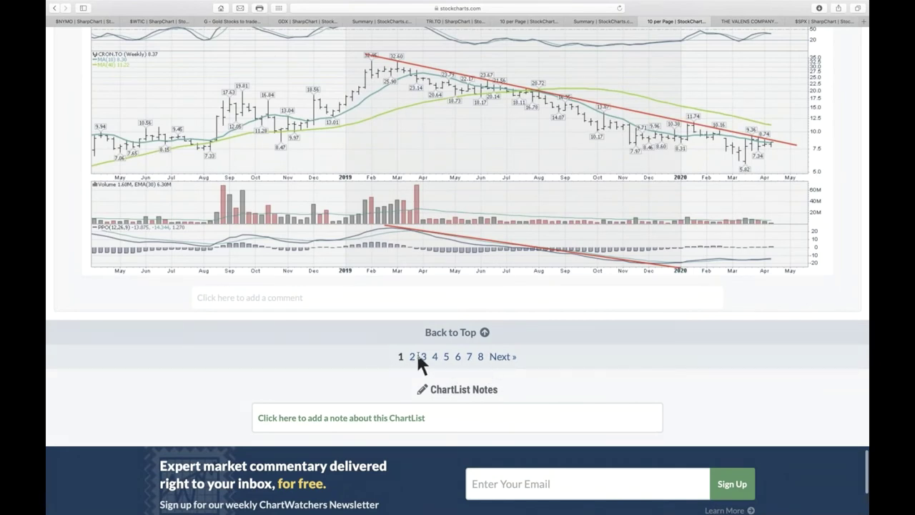
click(502, 357)
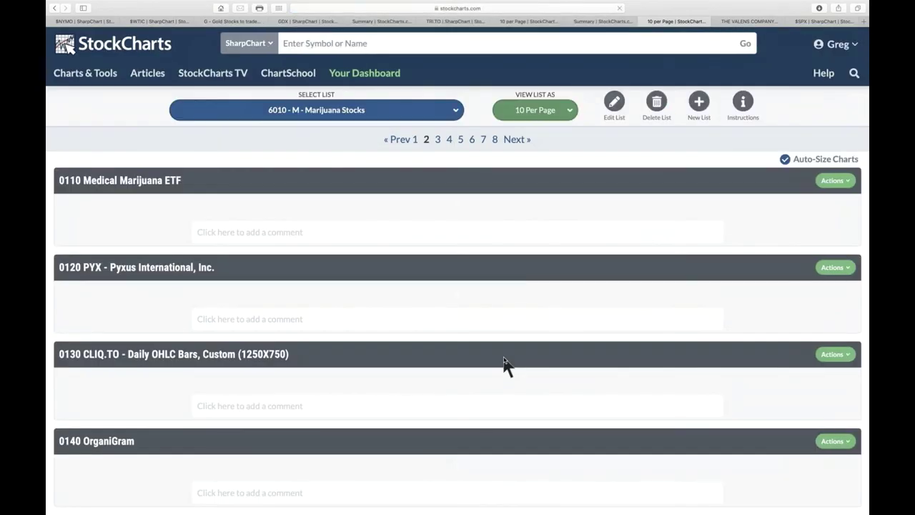
scroll(502, 353, down, 3)
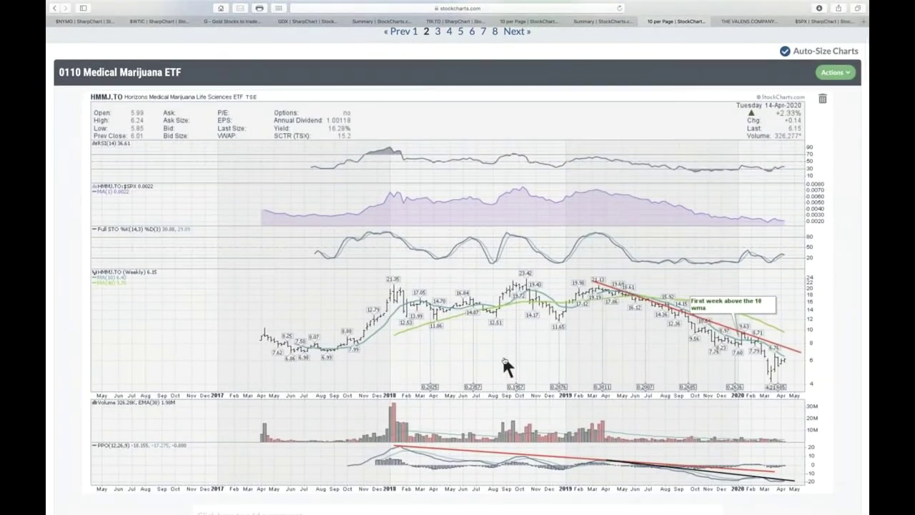
scroll(503, 361, down, 1)
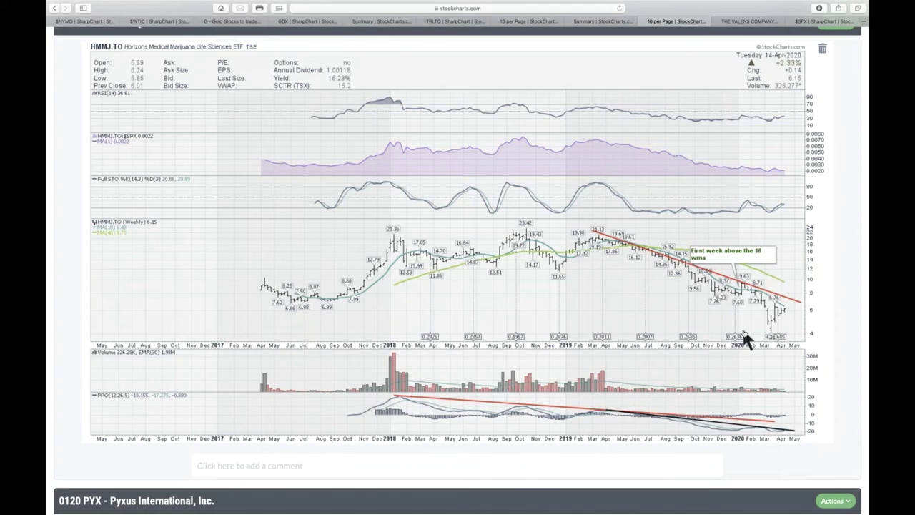
scroll(743, 396, down, 2)
scroll(741, 326, up, 5)
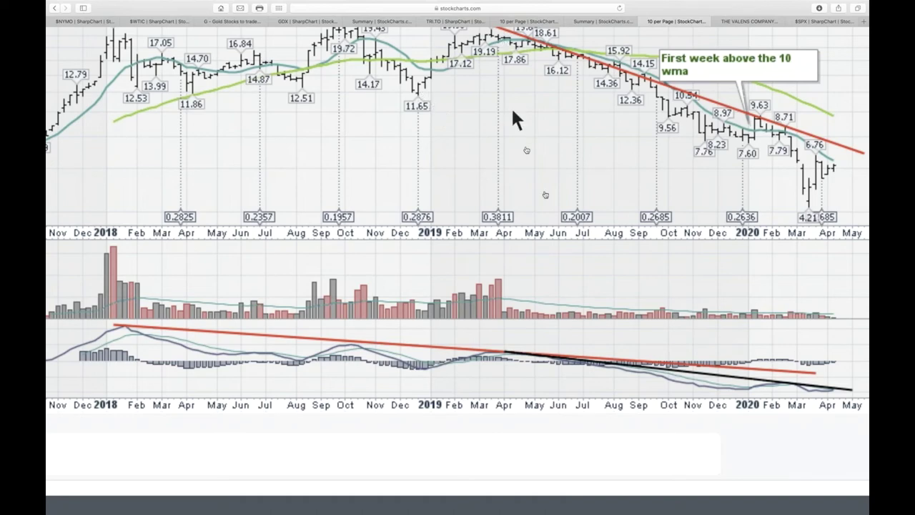
scroll(543, 192, right, 2)
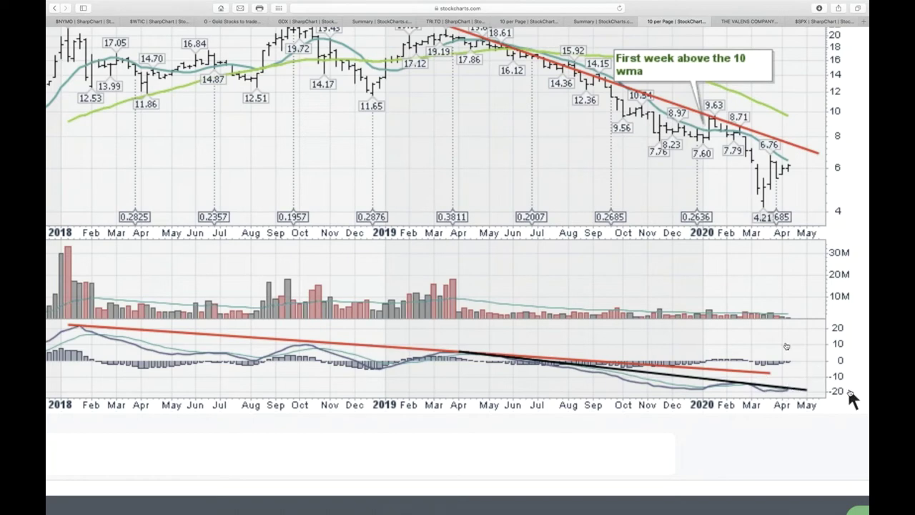
scroll(667, 285, down, 5)
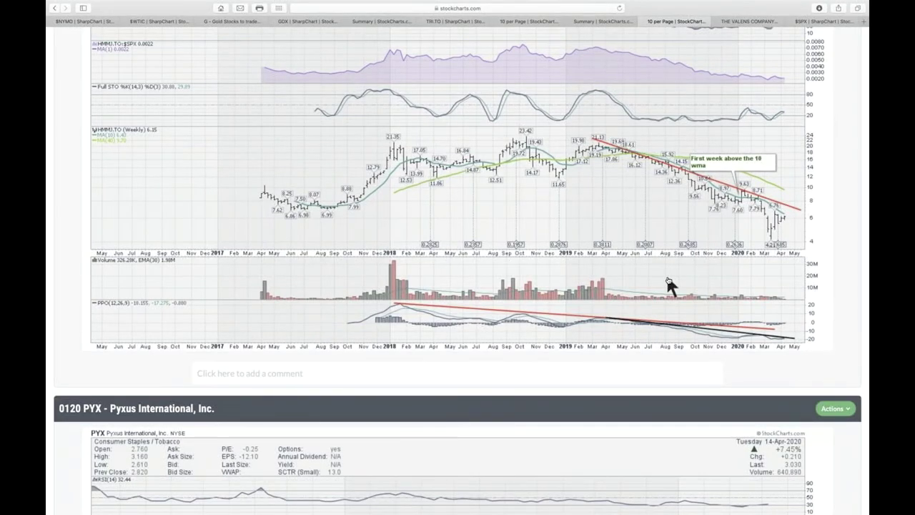
Review the Pyxus International and Alcanna weekly charts, checking price against the moving averages and the PPO trendlines
scroll(666, 279, down, 8)
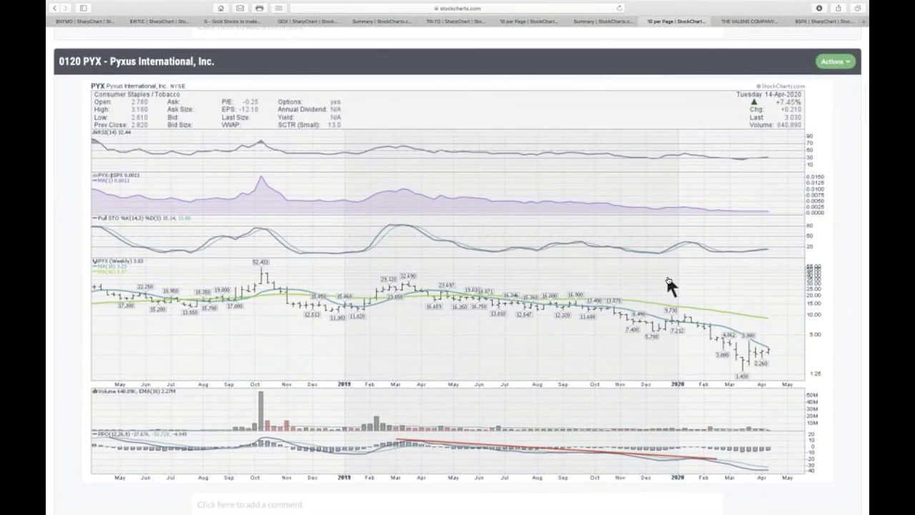
scroll(667, 279, down, 1)
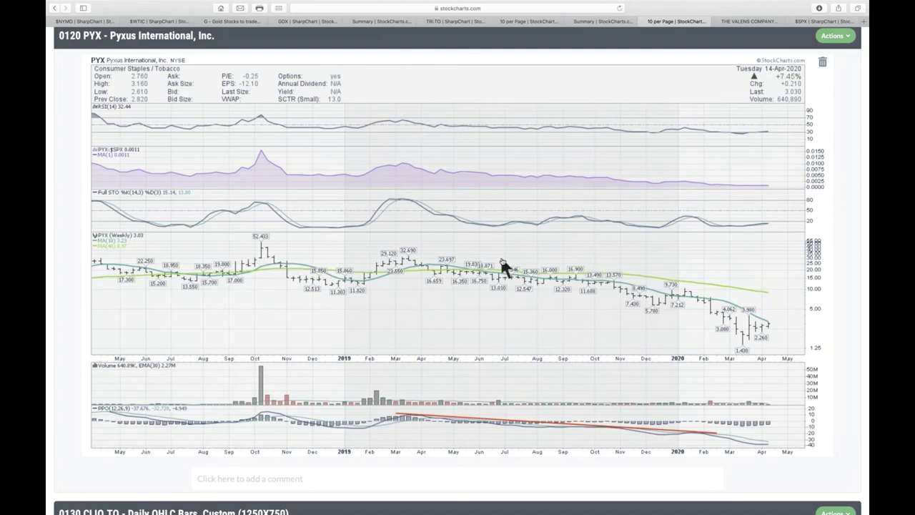
scroll(502, 262, down, 10)
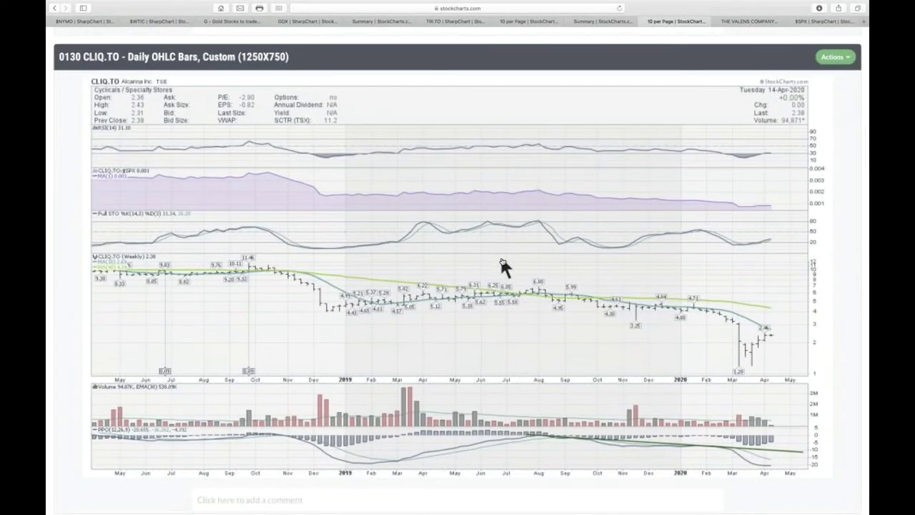
scroll(500, 258, down, 1)
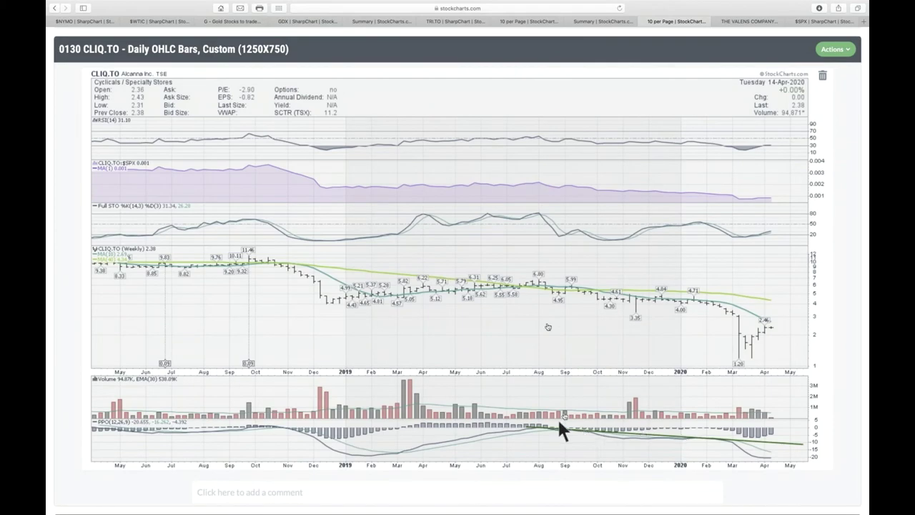
scroll(761, 327, down, 1)
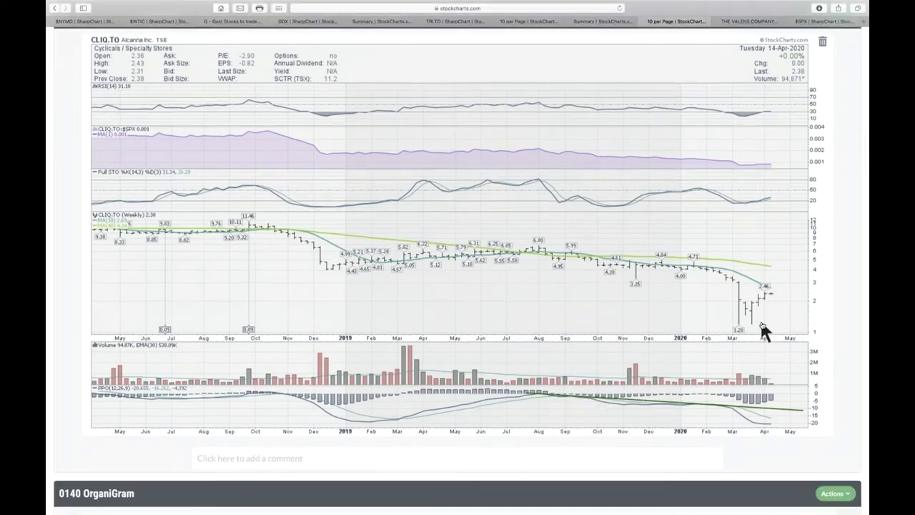
Examine the OrganiGram, Charlotte's Web and Aurora Cannabis weekly charts against their price downtrend lines and PPO
scroll(760, 323, down, 10)
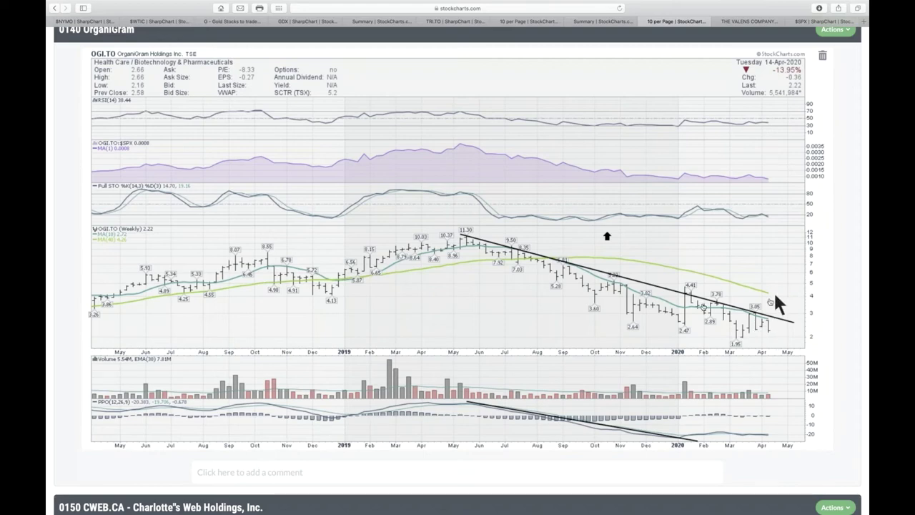
scroll(737, 378, down, 8)
scroll(737, 383, down, 4)
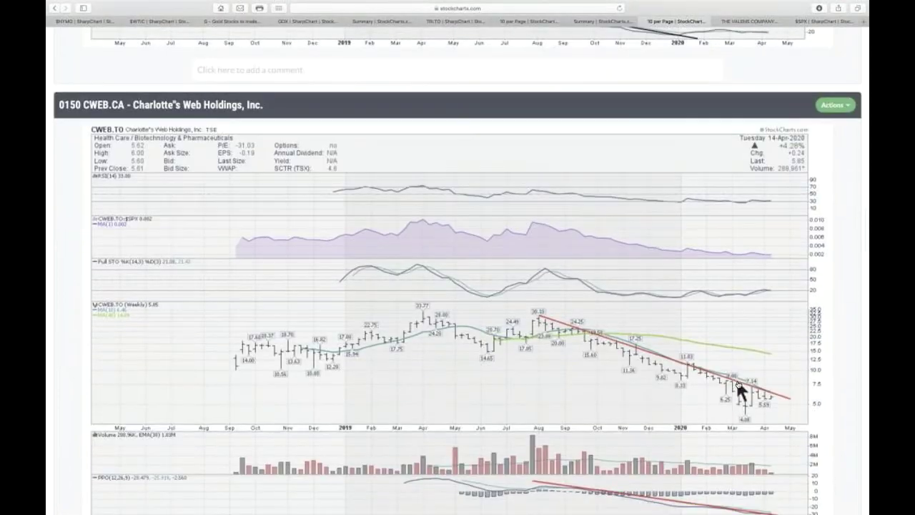
scroll(769, 375, down, 2)
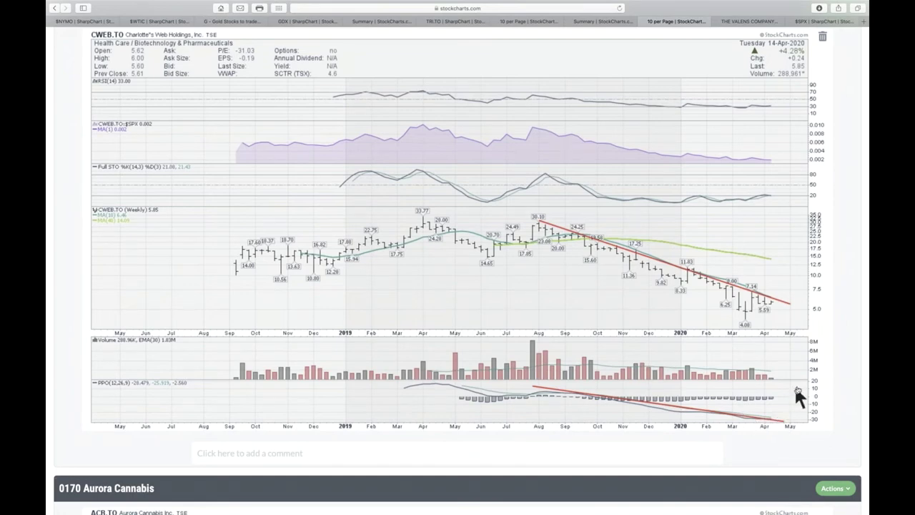
scroll(796, 387, down, 10)
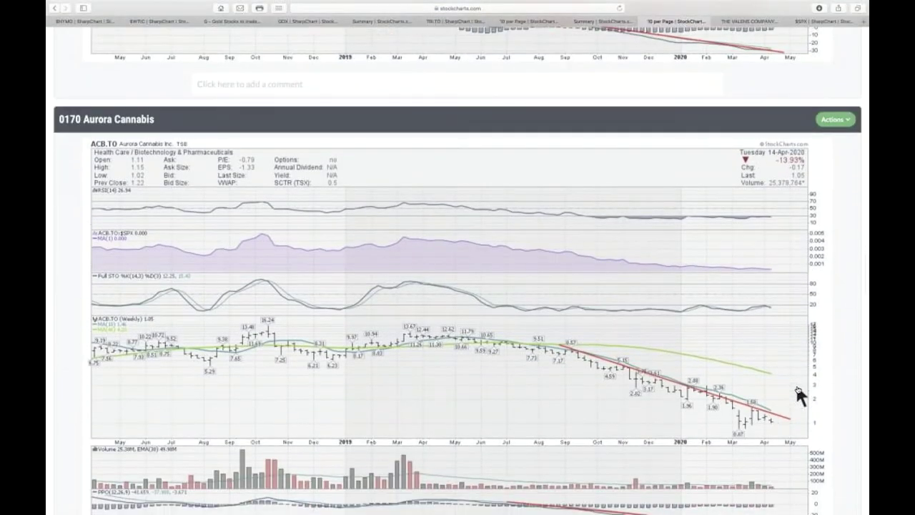
scroll(795, 381, down, 2)
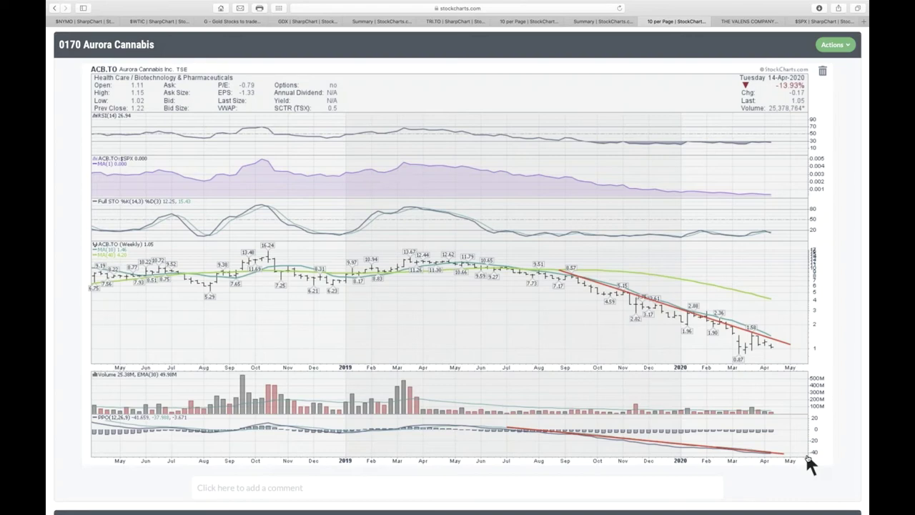
Study the NYSE-listed Canopy Growth (CGC) weekly chart, including its circled volume area, long-term PPO and trendlines
scroll(807, 459, down, 5)
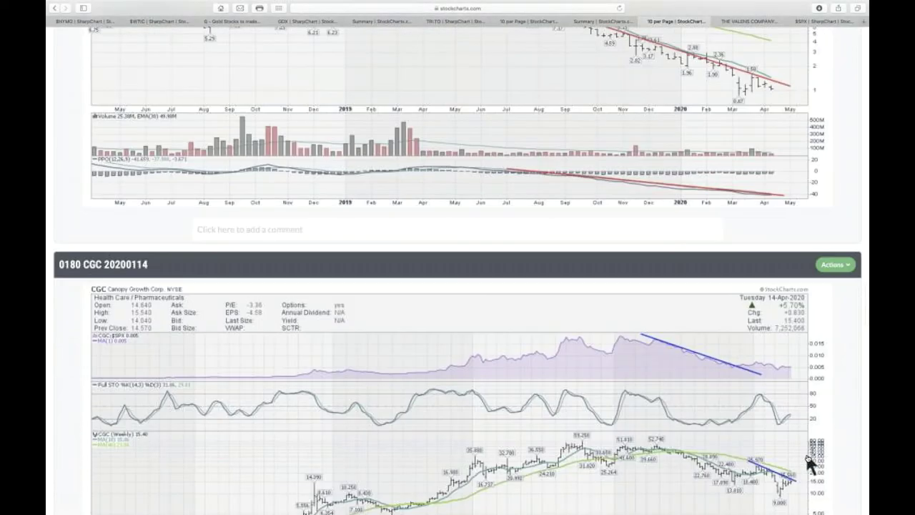
scroll(806, 458, down, 3)
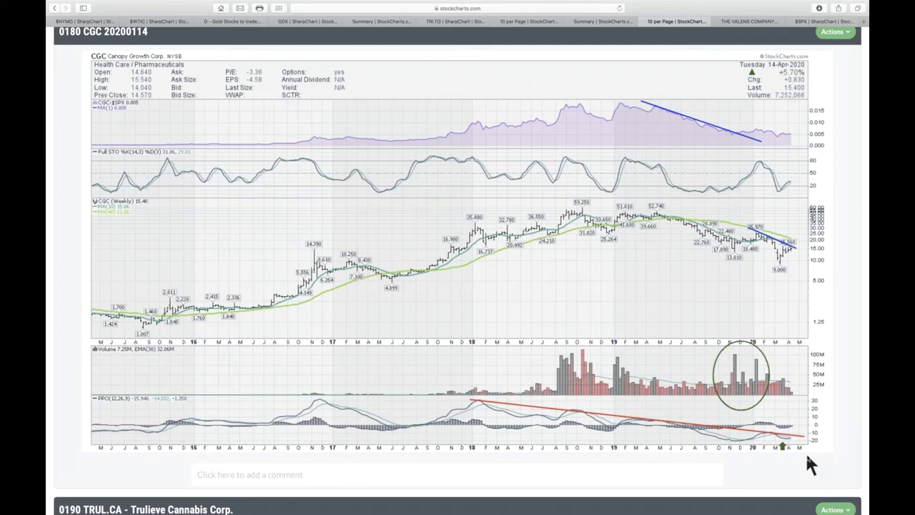
scroll(808, 465, down, 3)
scroll(808, 465, up, 3)
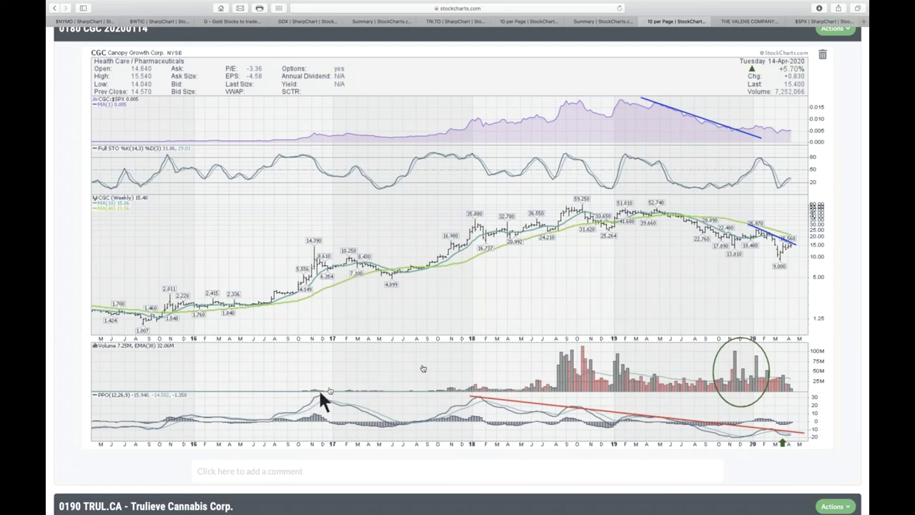
Review the Trulieve weekly, POTX cannabis ETF daily and Green Thumb Industries weekly charts for price trend and momentum
scroll(321, 398, down, 5)
scroll(433, 372, down, 2)
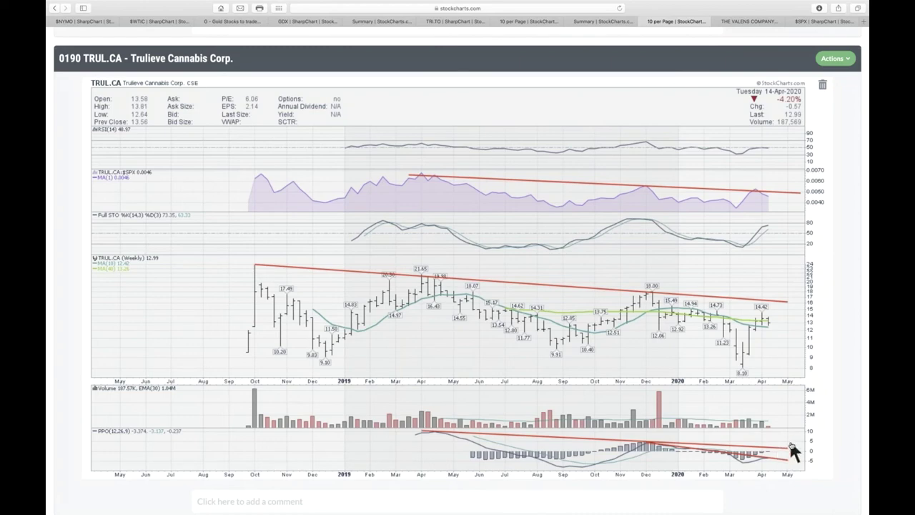
scroll(790, 443, down, 10)
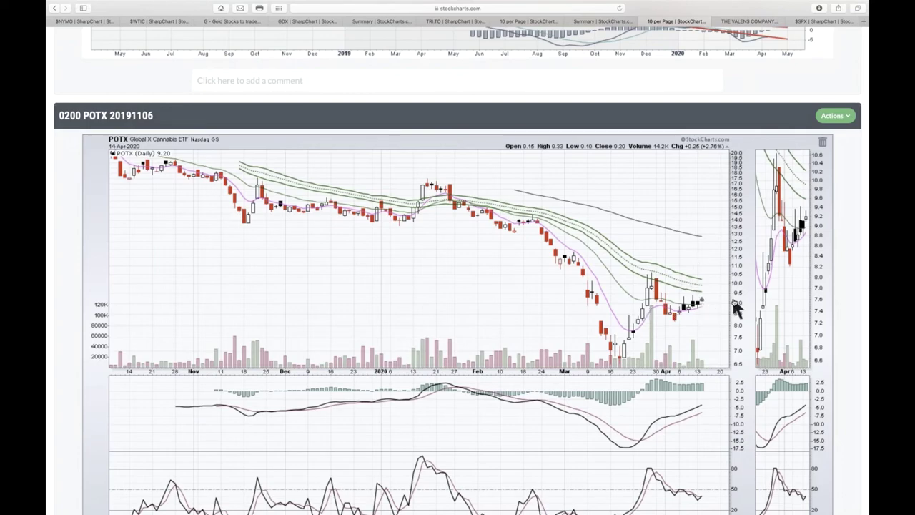
scroll(736, 309, down, 1)
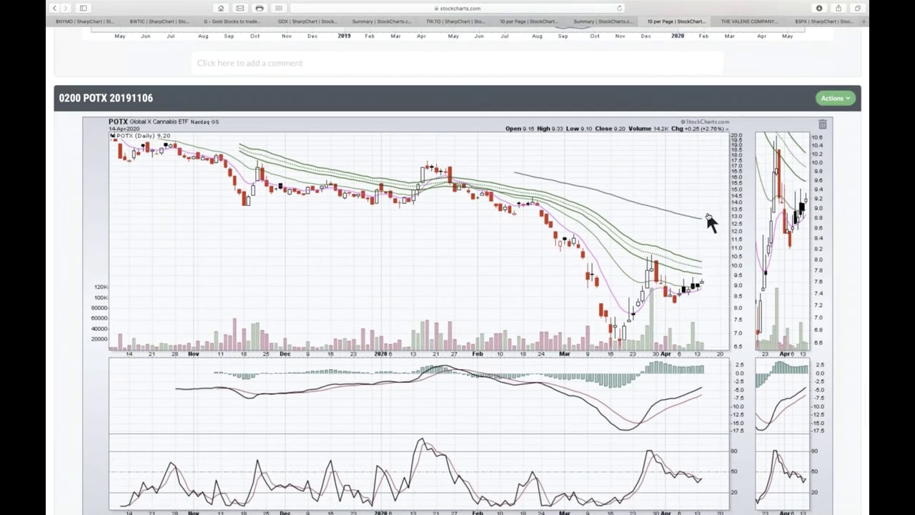
scroll(706, 214, down, 10)
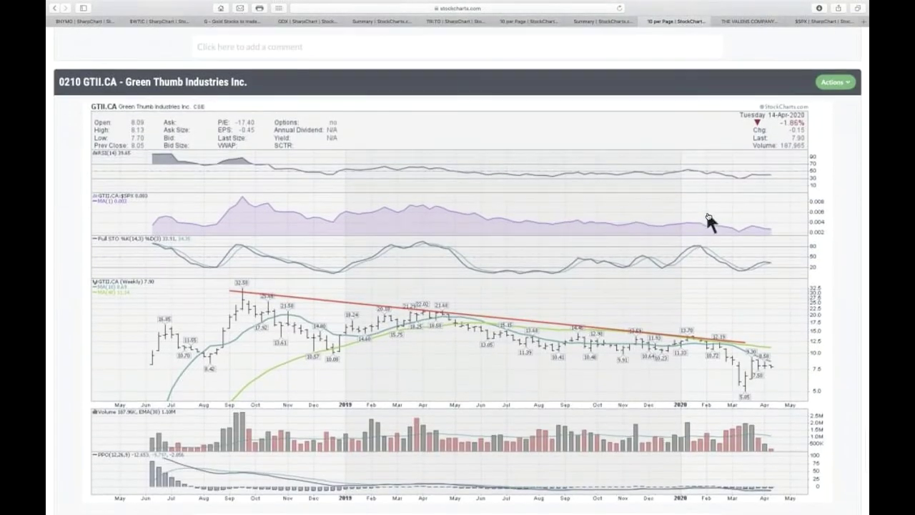
scroll(706, 215, down, 2)
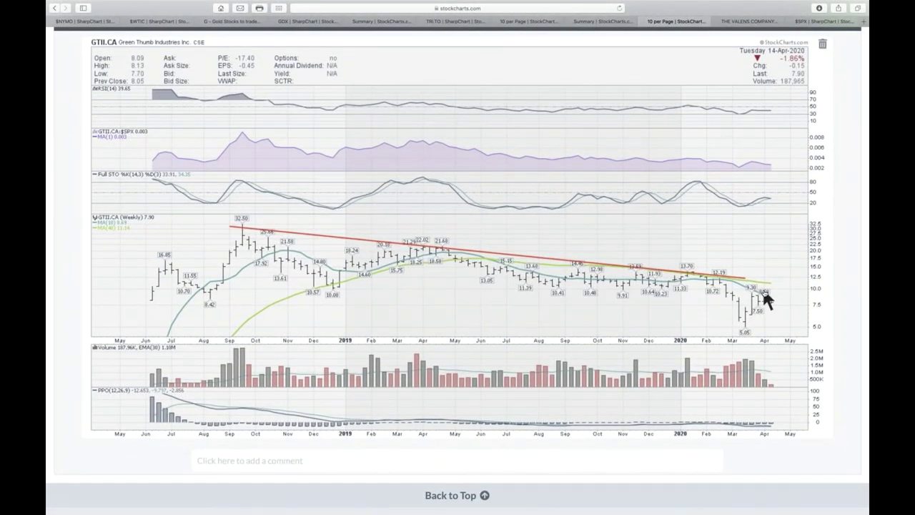
Open page 3 of the Marijuana Stocks list and review Tilray's weekly price, volume and PPO against the downtrend lines
scroll(761, 285, down, 2)
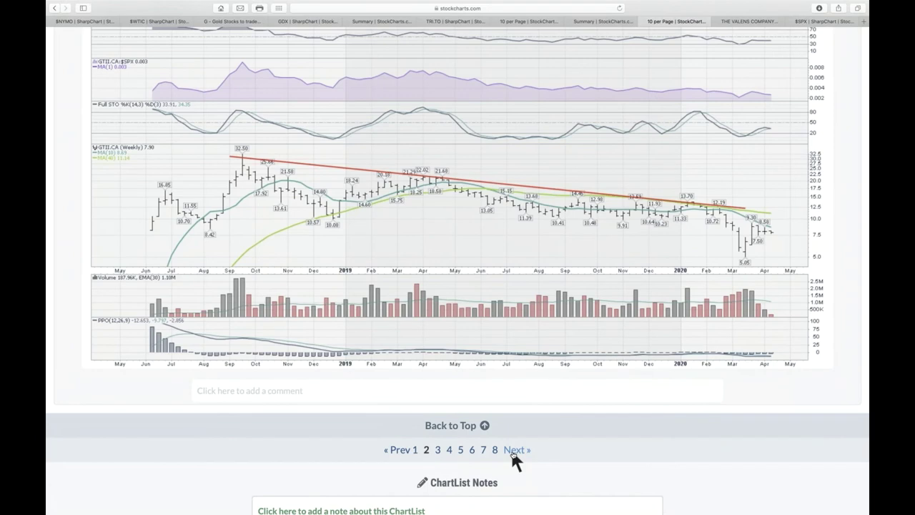
click(512, 450)
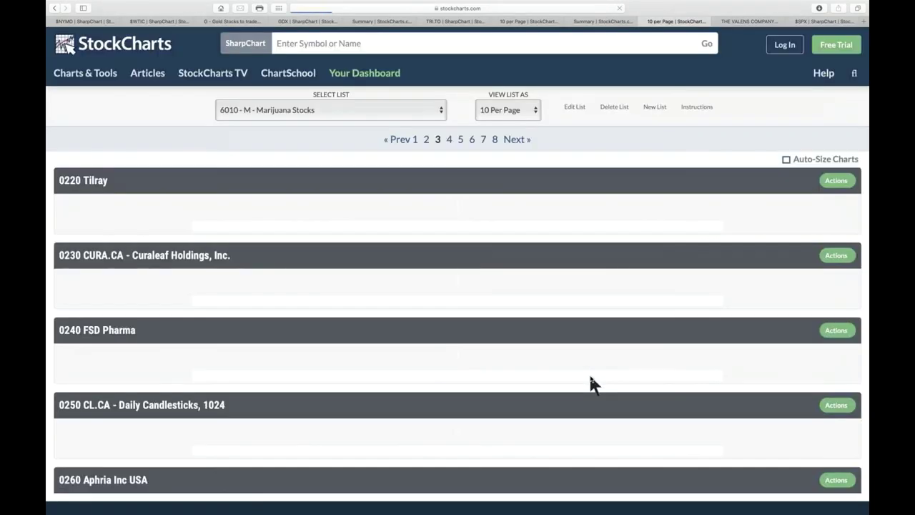
scroll(598, 351, down, 5)
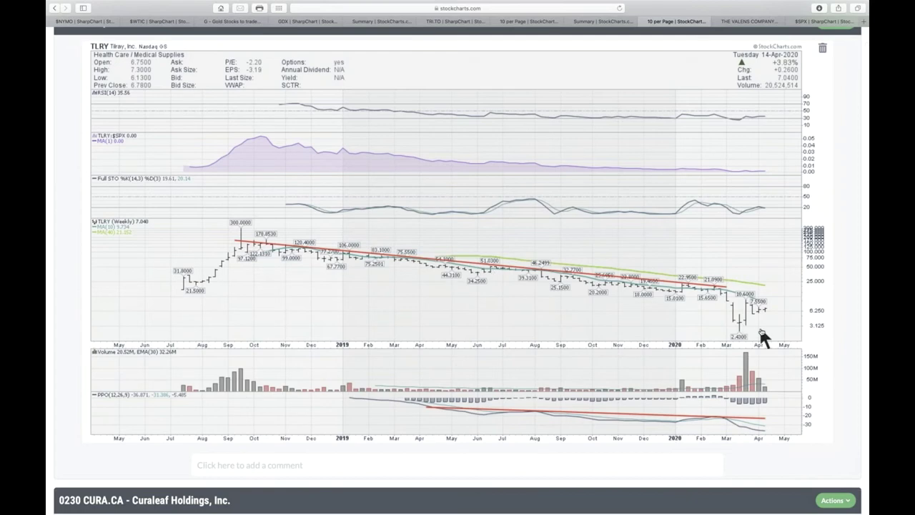
scroll(761, 330, down, 2)
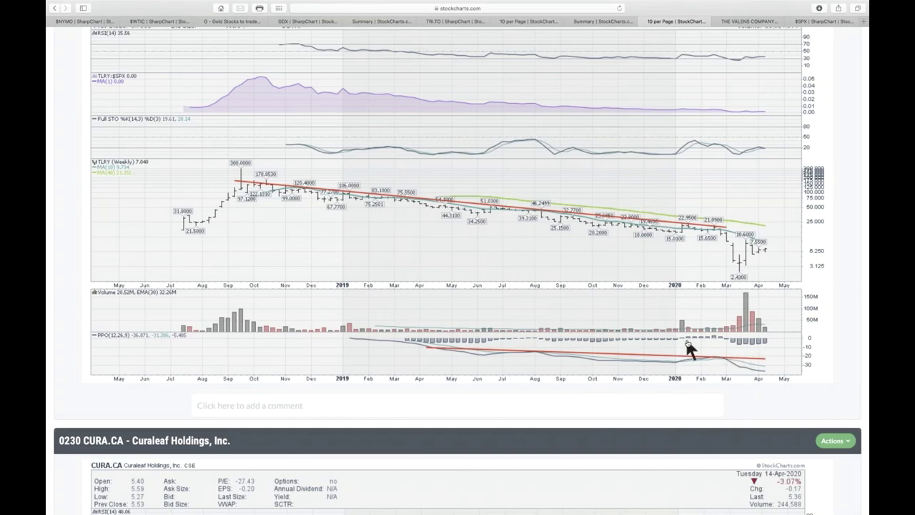
Review the Curaleaf and FSD Pharma weekly charts against their price downtrend lines, volume and PPO
scroll(685, 336, down, 4)
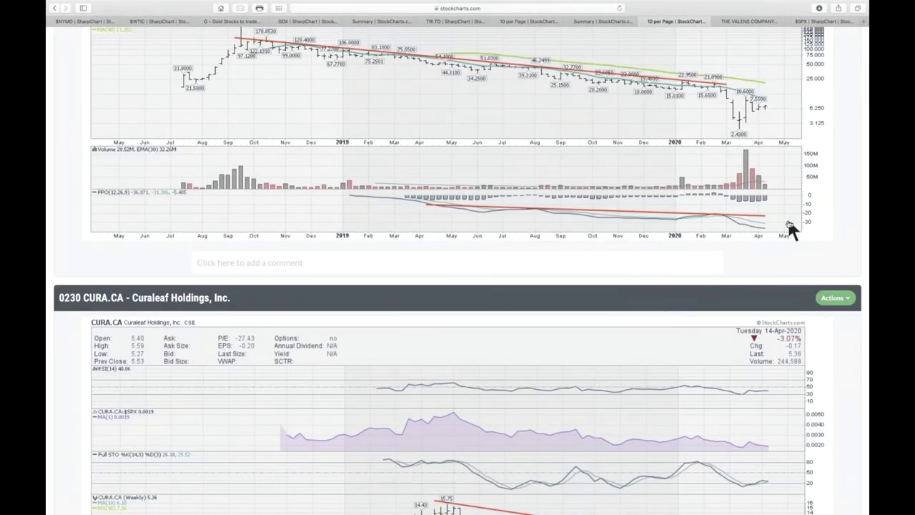
scroll(708, 428, down, 7)
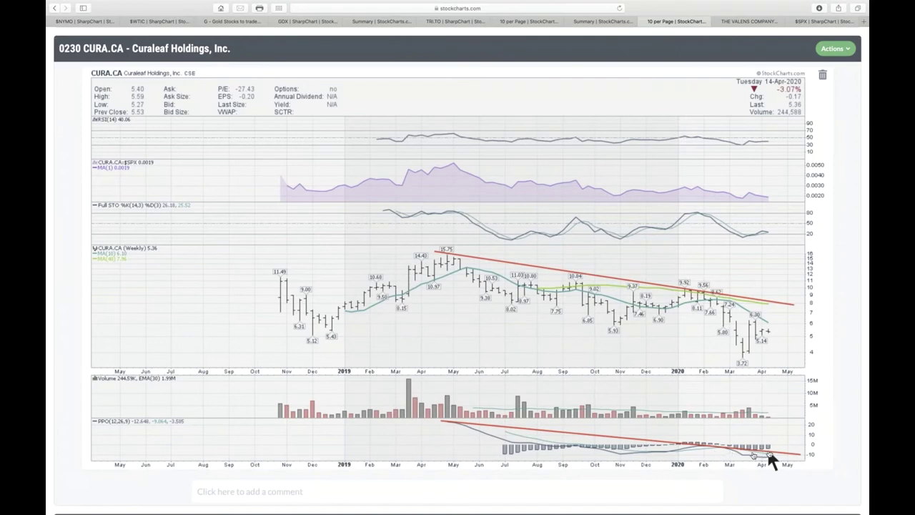
scroll(774, 449, down, 1)
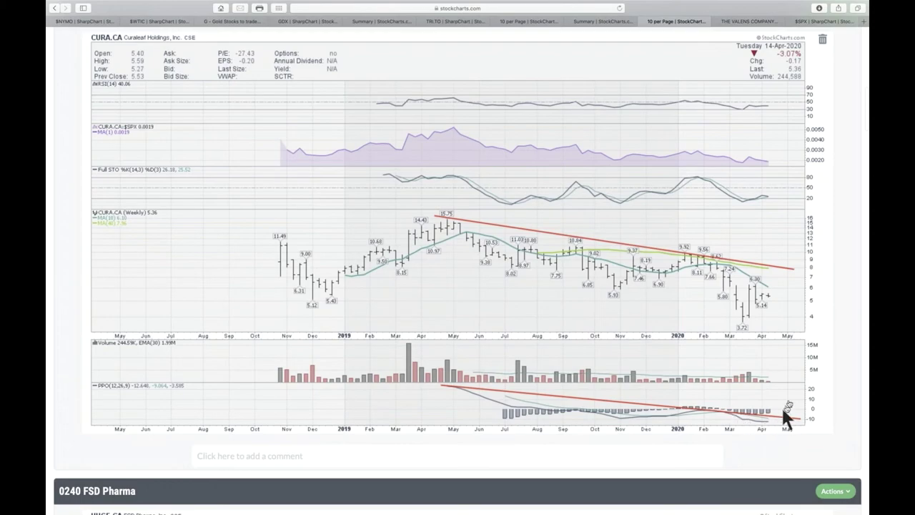
scroll(786, 405, down, 6)
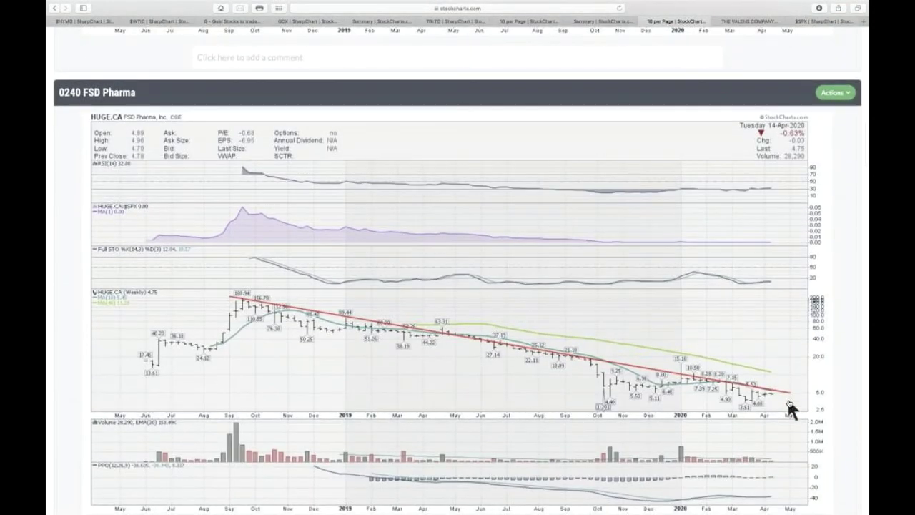
scroll(789, 403, down, 2)
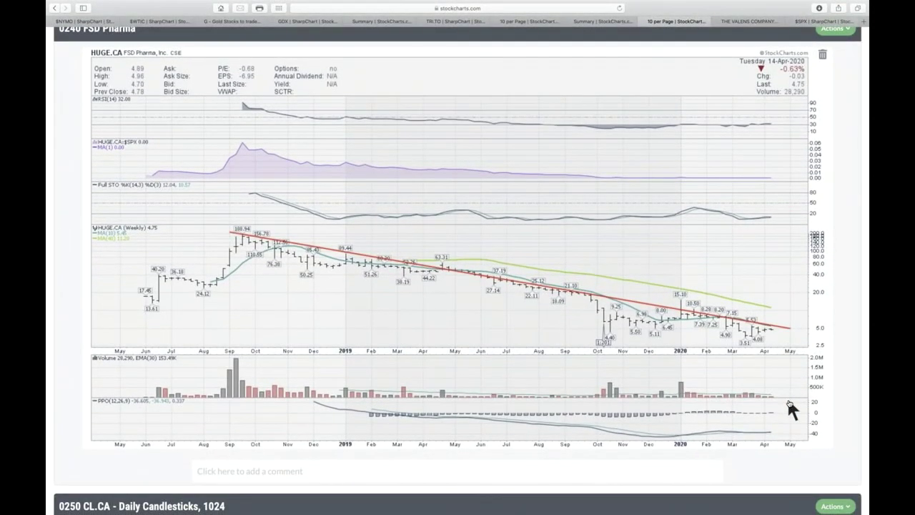
scroll(788, 406, down, 1)
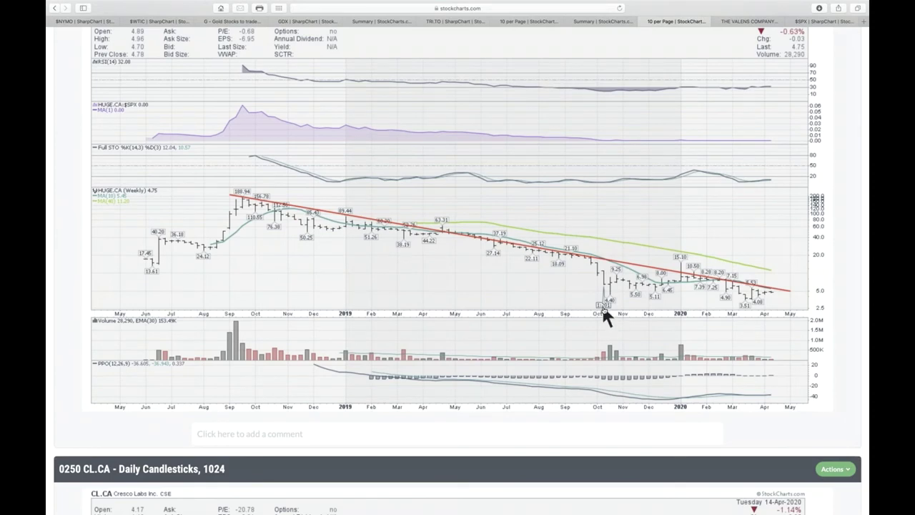
Examine the Cresco Labs and NYSE-listed Aphria weekly charts for price trend, channel lines and PPO
scroll(605, 316, down, 8)
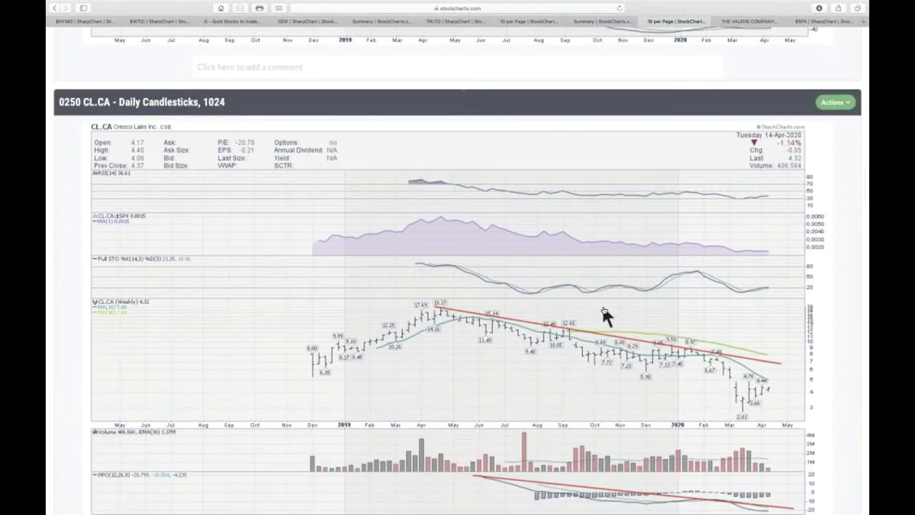
scroll(604, 316, down, 2)
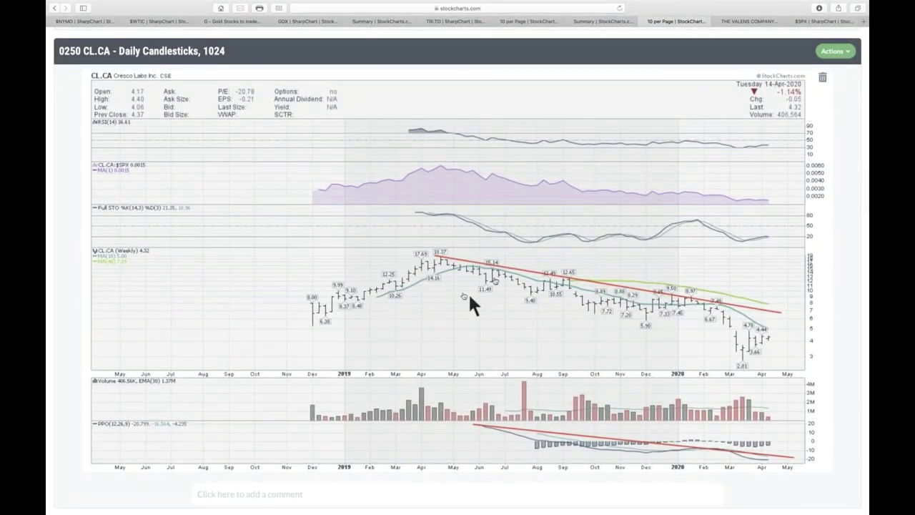
scroll(699, 308, down, 8)
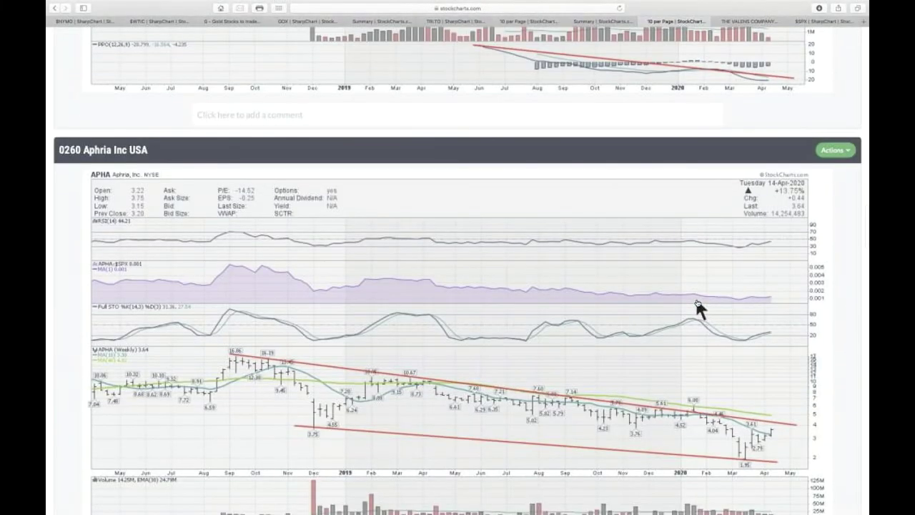
scroll(699, 308, down, 4)
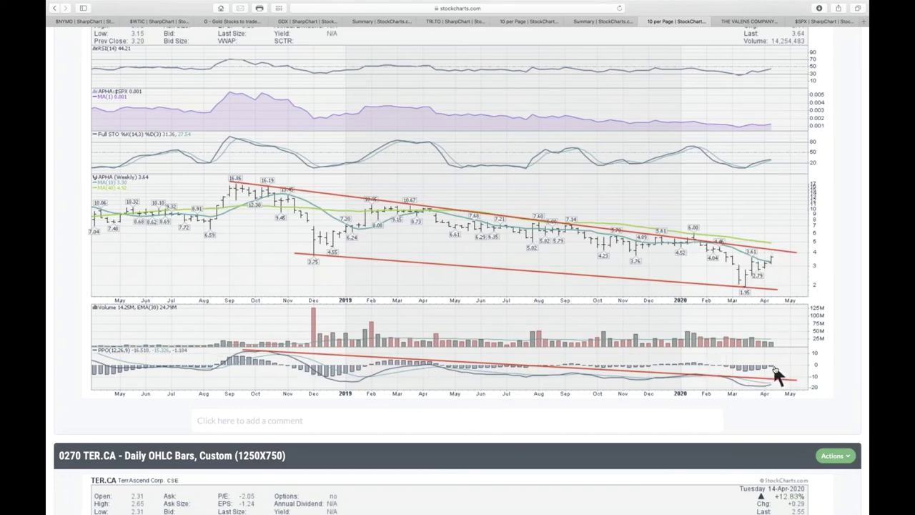
Study TerrAscend's weekly chart, looking closely at recent price against the blue downtrend line and PPO against the red one
scroll(775, 368, down, 10)
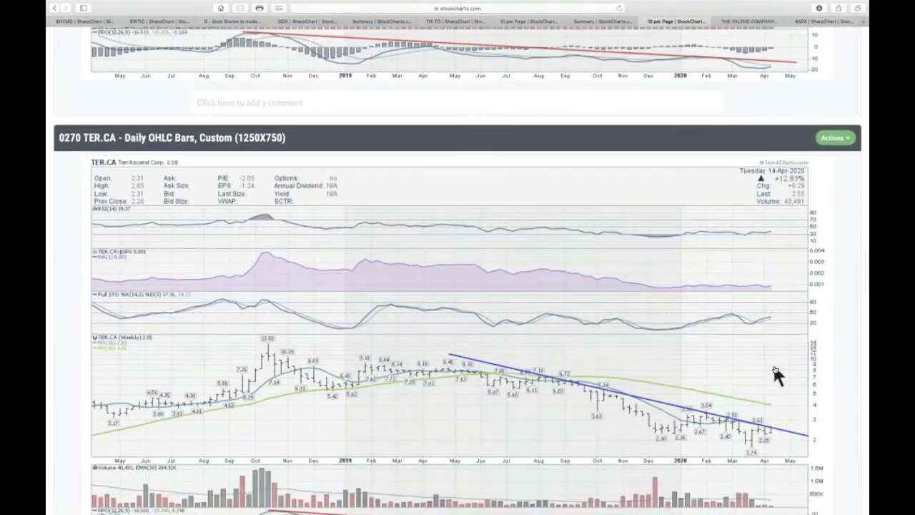
scroll(775, 368, down, 2)
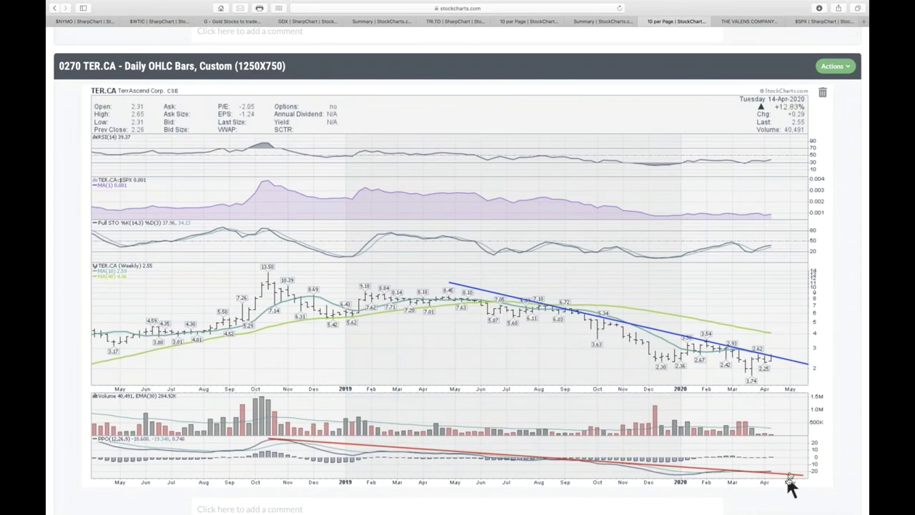
scroll(790, 485, up, 5)
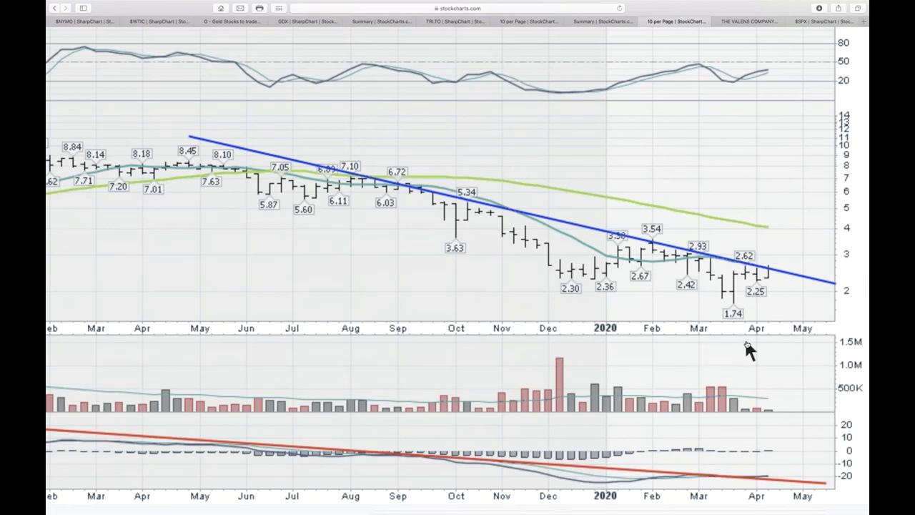
scroll(744, 336, down, 5)
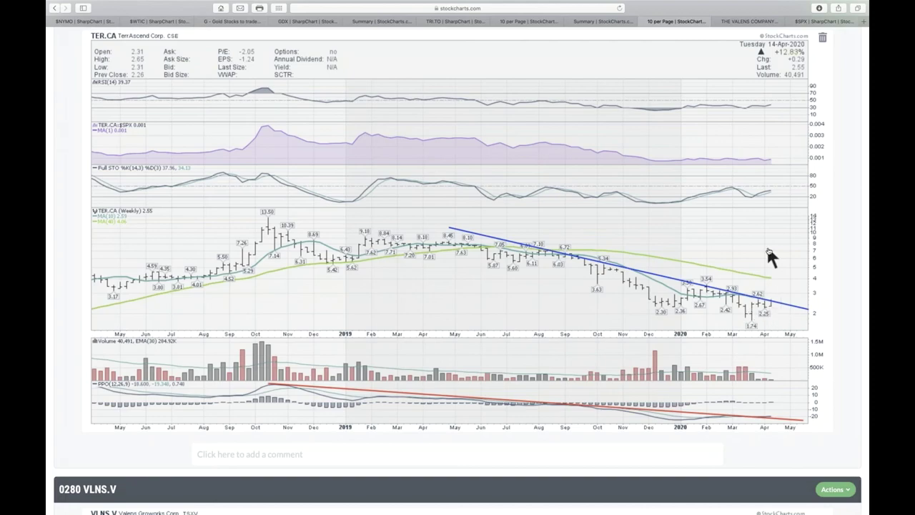
Review the Valens Groworks (VLNS.V) weekly chart, including its rising price channel, volume and PPO trendline
scroll(771, 257, down, 10)
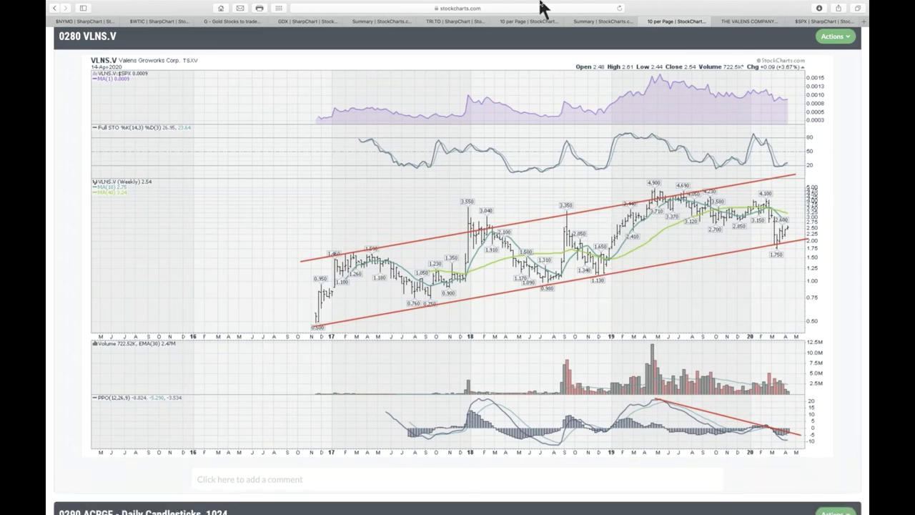
mouse_move(541, 8)
mouse_move(825, 499)
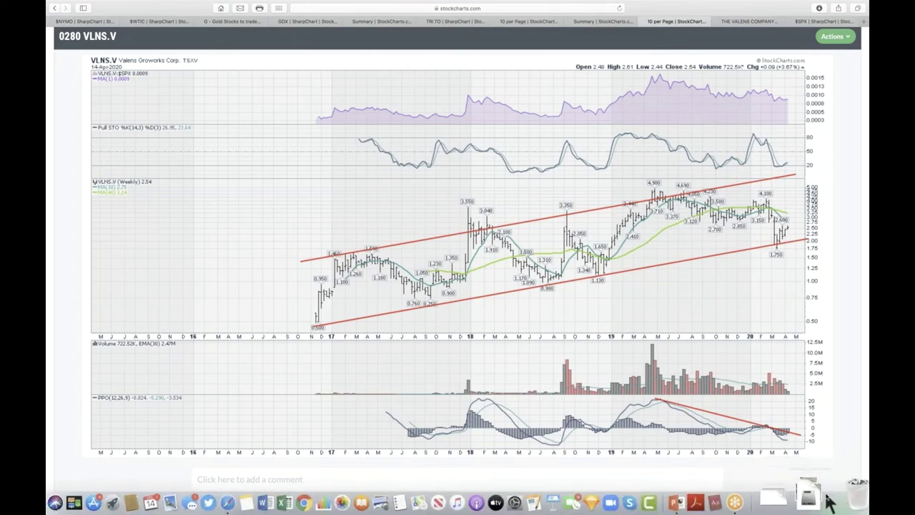
mouse_move(819, 66)
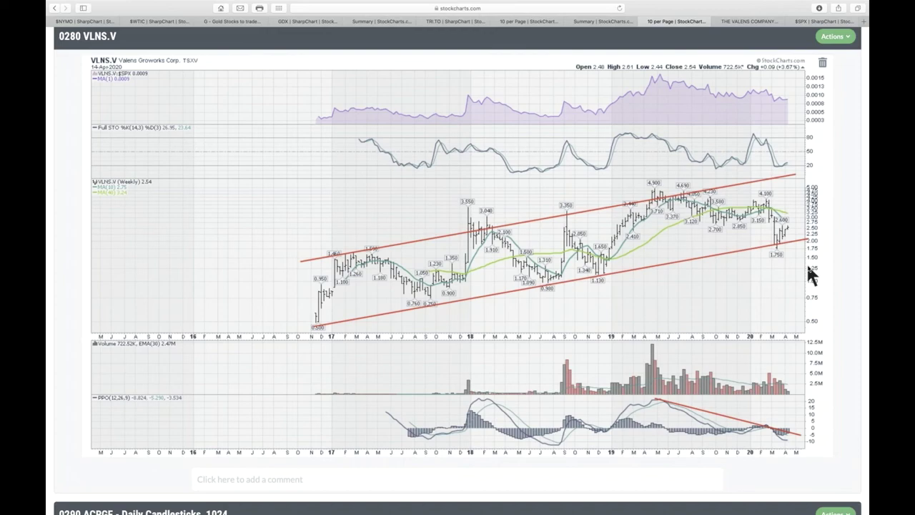
Load XEG.TO in place of the Thomson Reuters weekly SharpChart and review the energy ETF's price and PPO
click(452, 21)
scroll(121, 146, up, 3)
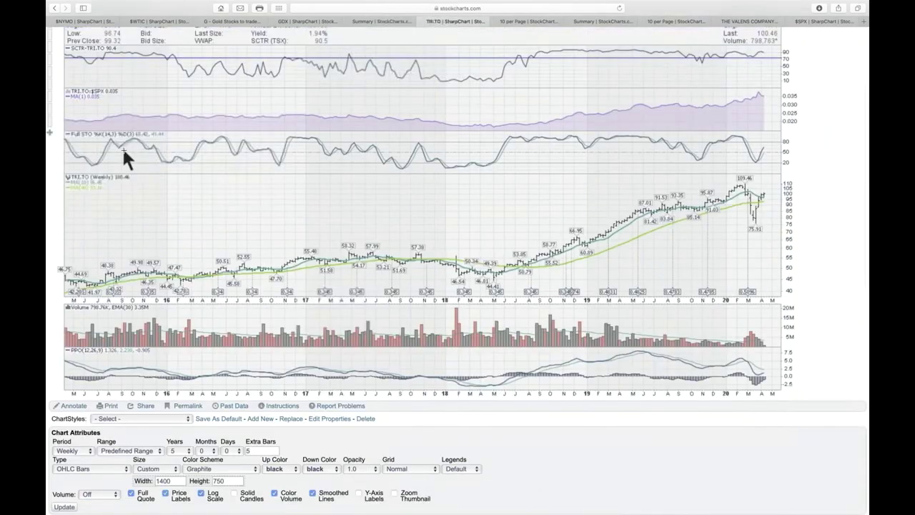
scroll(122, 146, up, 3)
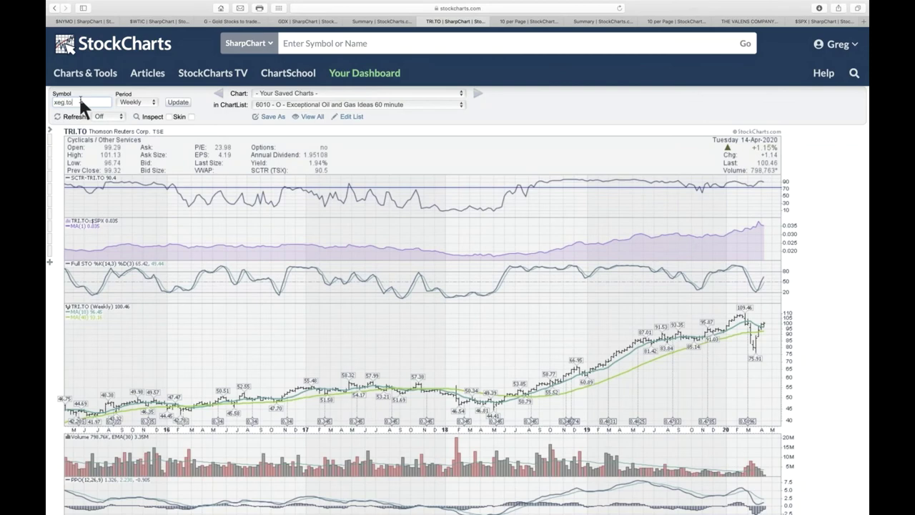
key(Return)
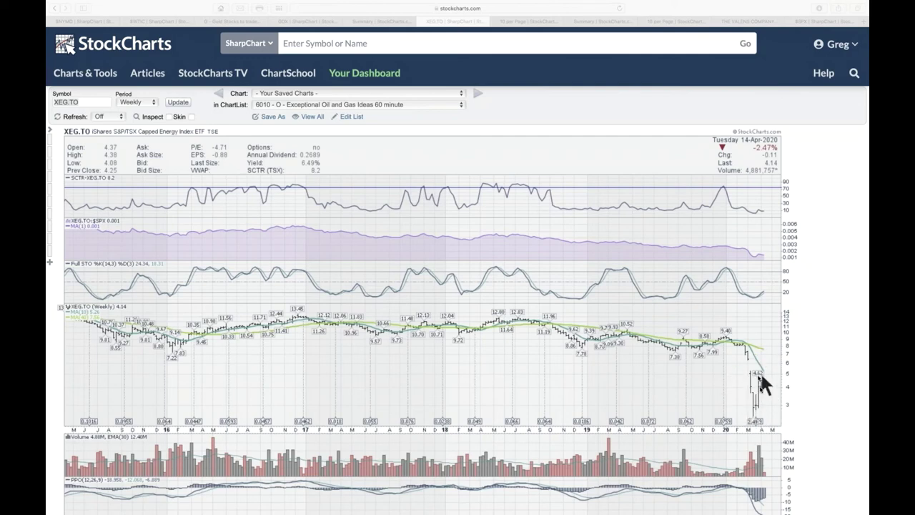
scroll(760, 409, down, 2)
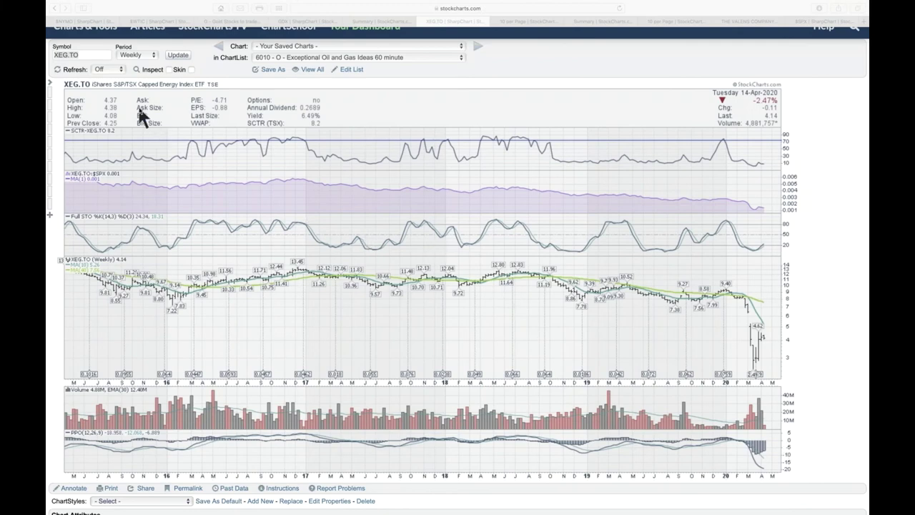
Load the RY.TO weekly chart and inspect Royal Bank of Canada's recent price action against its moving averages
click(91, 56)
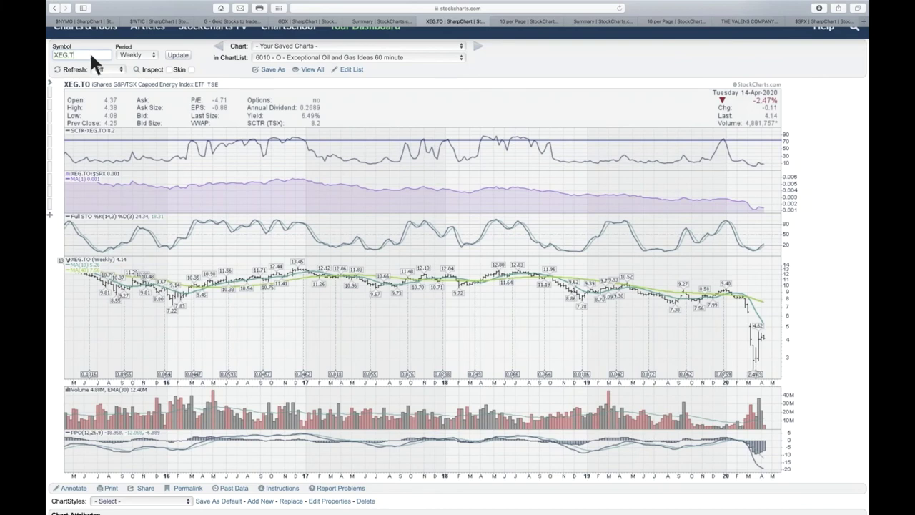
key(BackSpace)
key(BackSpace)
key(BackSpace)
key(BackSpace)
key(BackSpace)
text(RY)
key(Return)
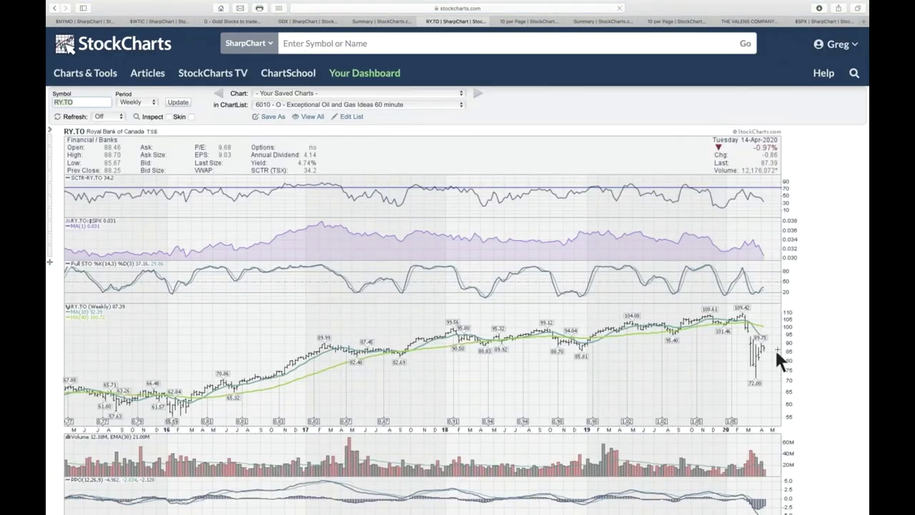
scroll(775, 347, up, 5)
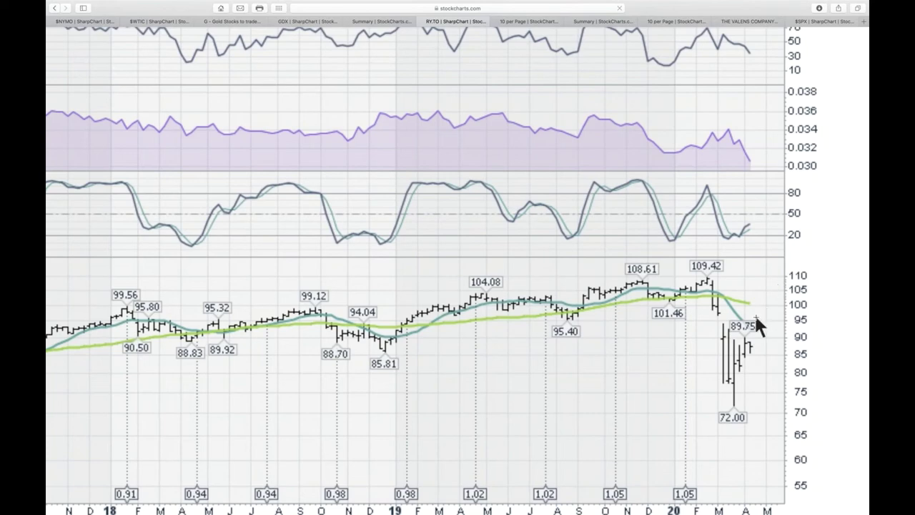
scroll(754, 314, down, 5)
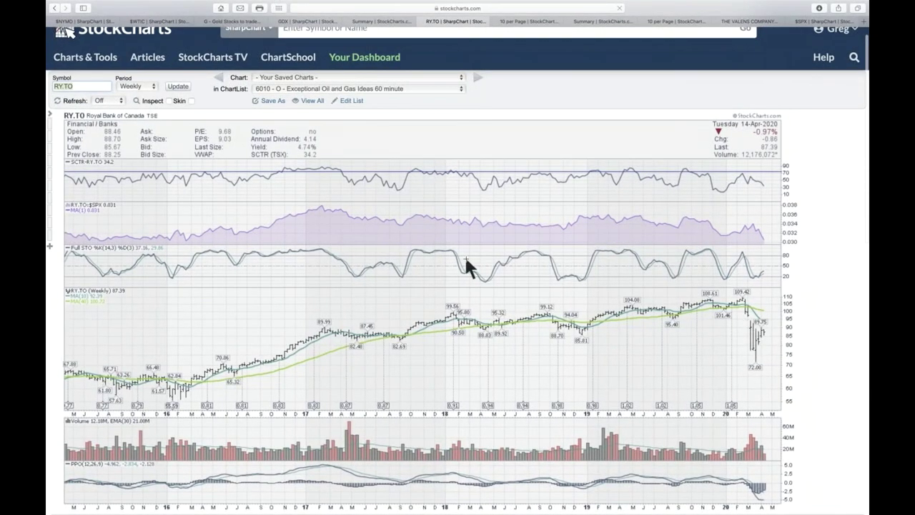
scroll(465, 266, left, 5)
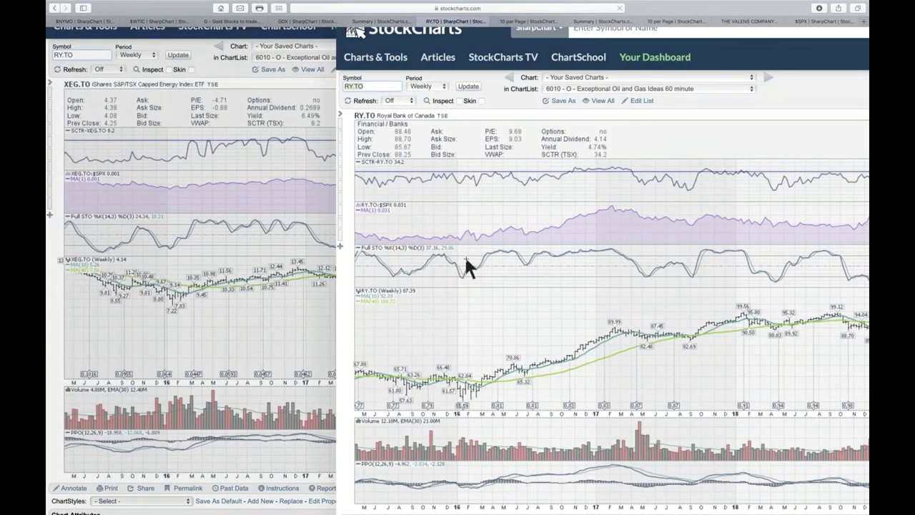
scroll(465, 265, right, 3)
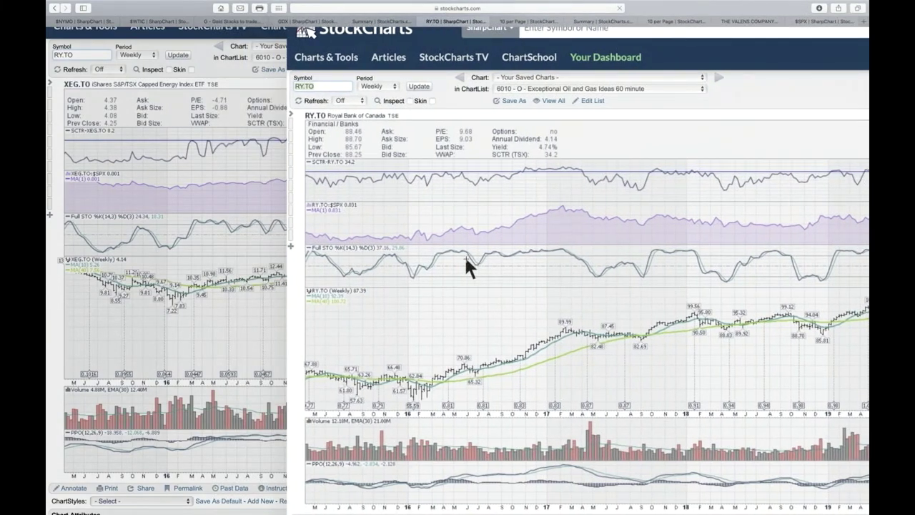
scroll(466, 266, right, 3)
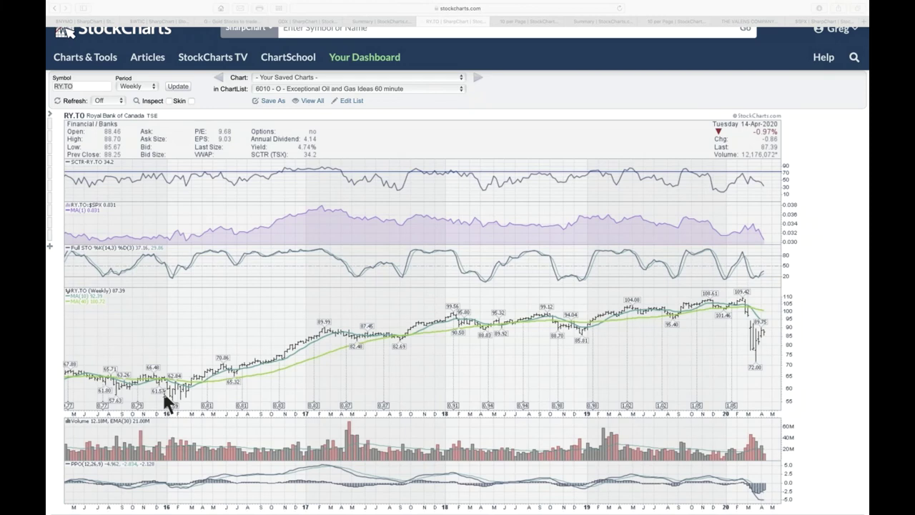
Open the whole 6010 - O - Exceptional Oil and Gas Ideas 60 minute ChartList in Summary view
click(461, 89)
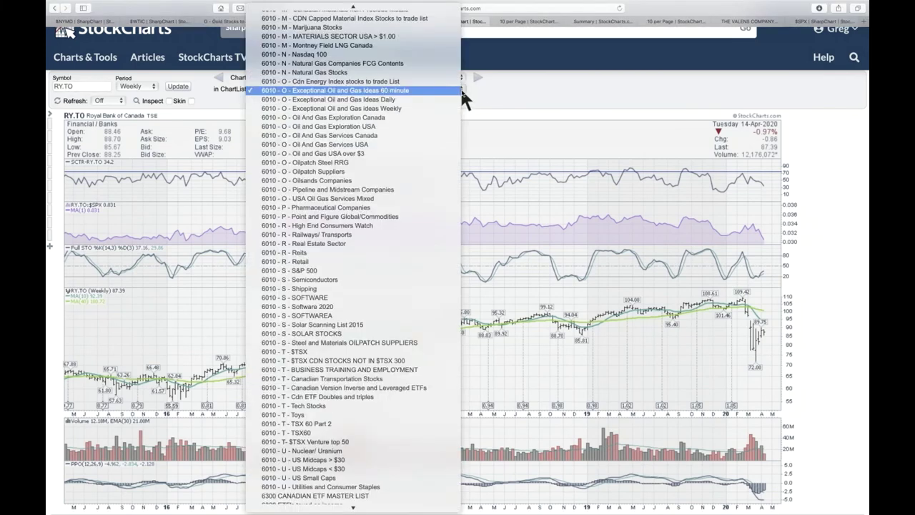
click(461, 91)
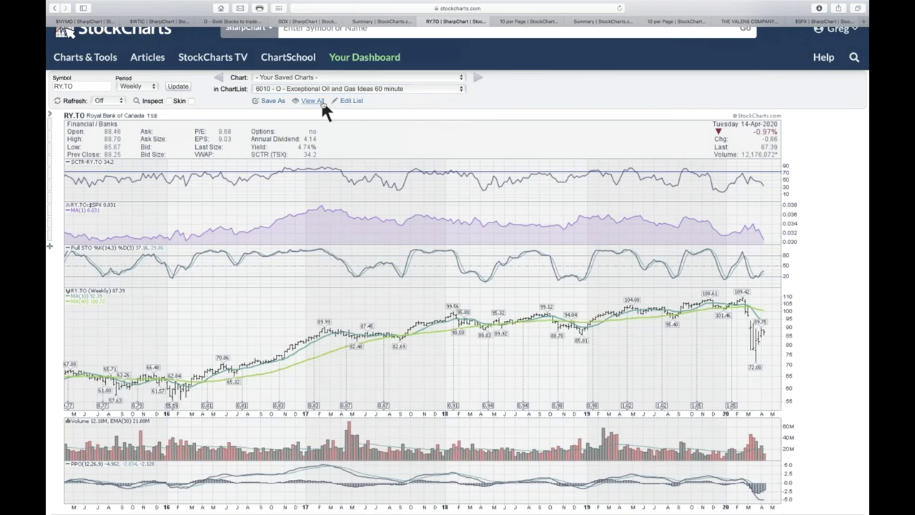
click(322, 102)
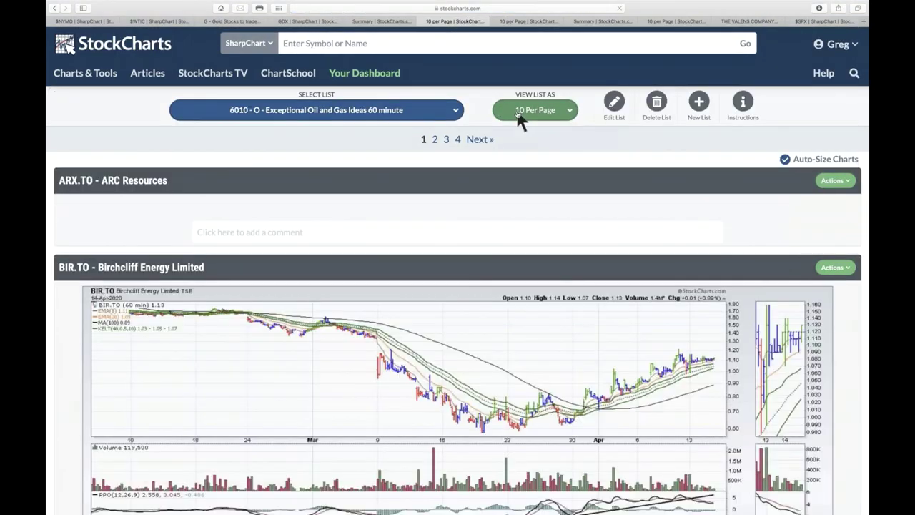
click(570, 115)
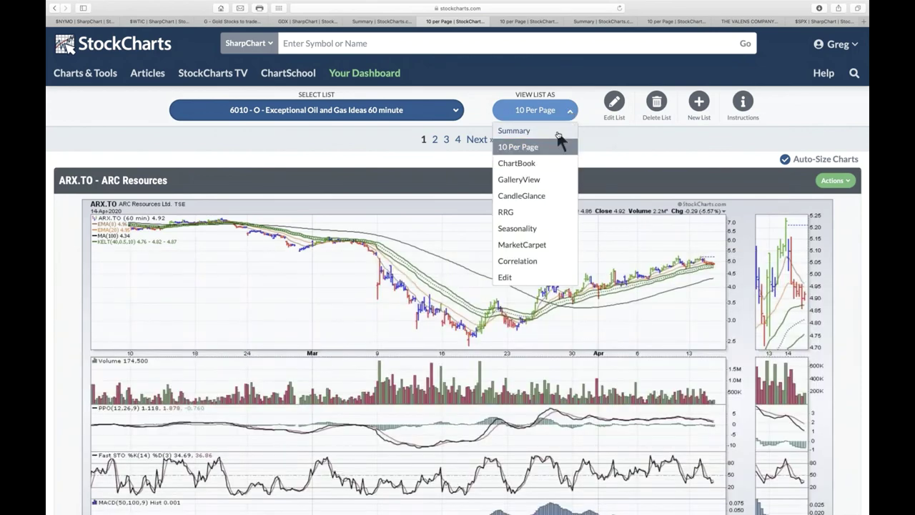
click(558, 133)
Examine the oil and gas stocks' SCTR ranking, closing prices and percentage changes in the summary table
scroll(558, 133, down, 5)
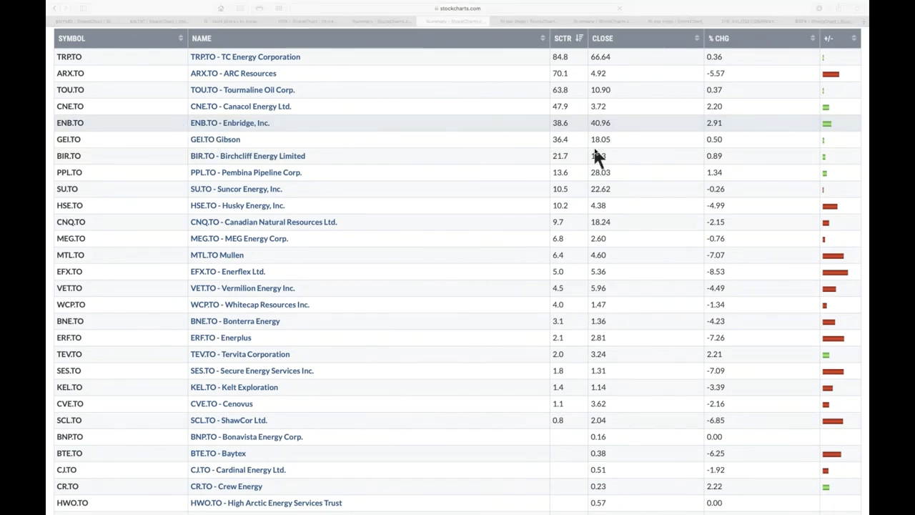
scroll(326, 315, down, 5)
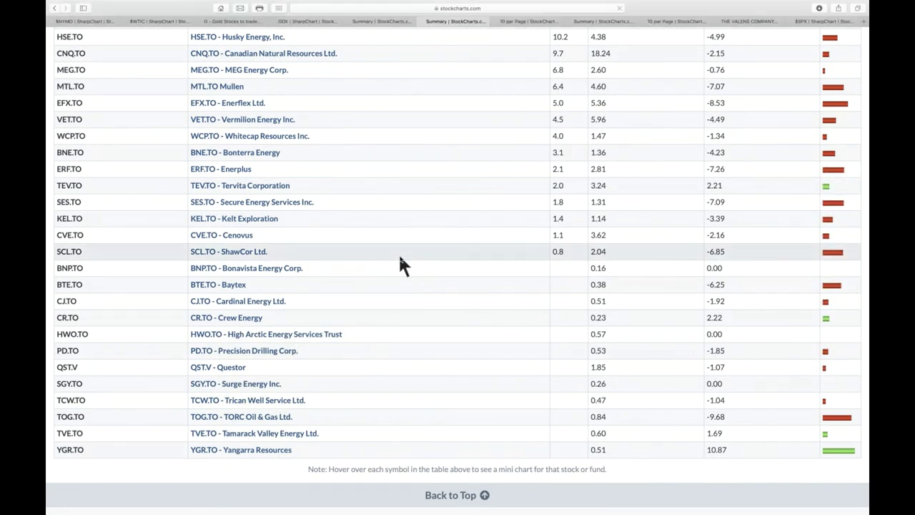
key(super+minus)
scroll(400, 265, up, 3)
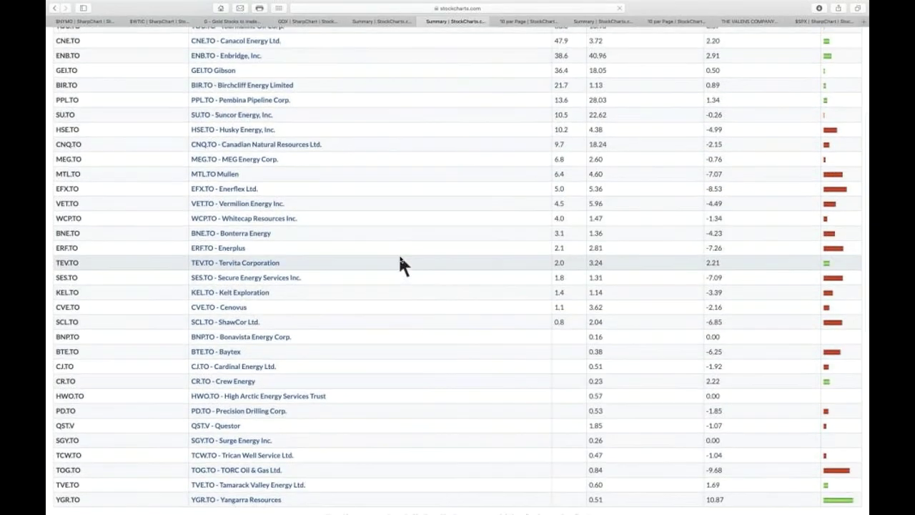
scroll(400, 265, up, 1)
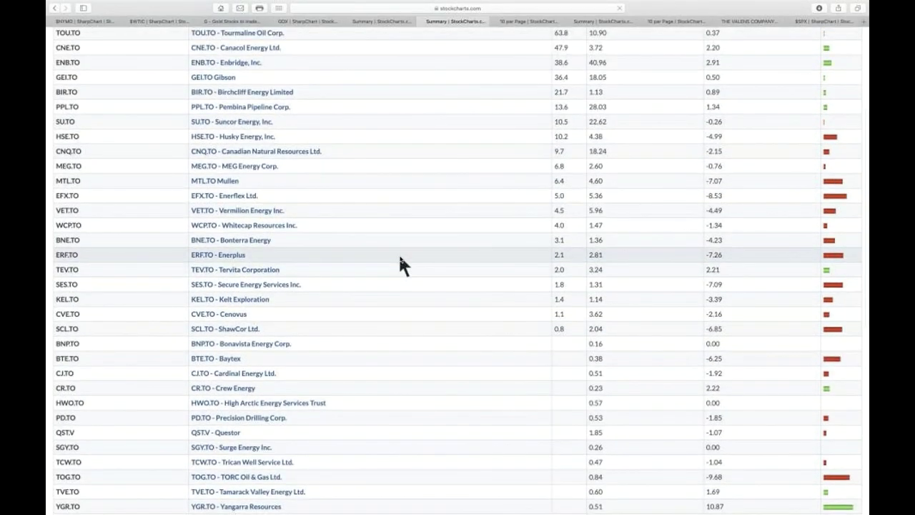
scroll(400, 261, up, 1)
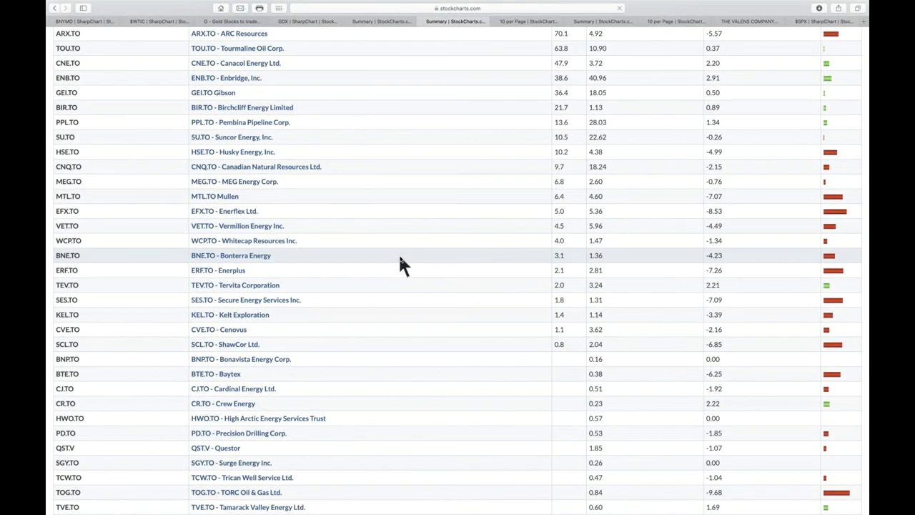